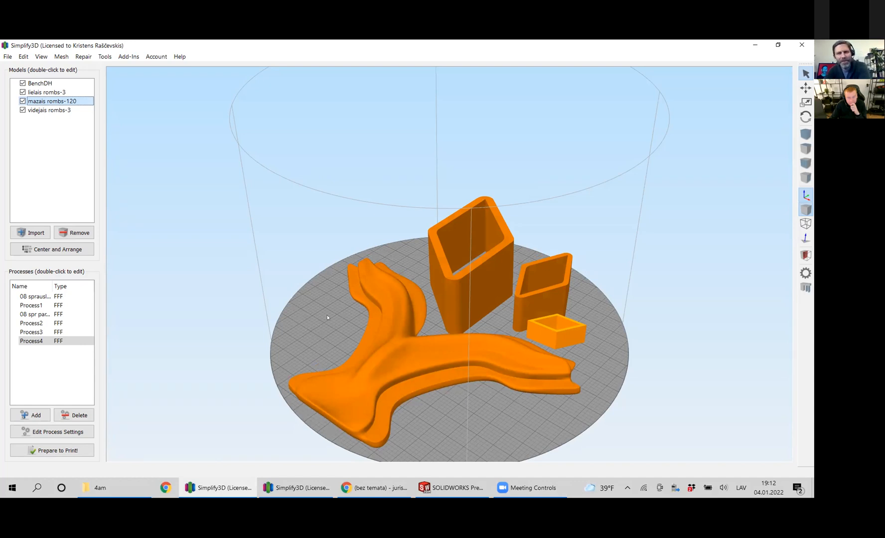
# Prepare the print for preview using only Process4, with continuous layer-by-layer printing.
pyautogui.moveTo(432, 407); pyautogui.dragTo(409, 349)
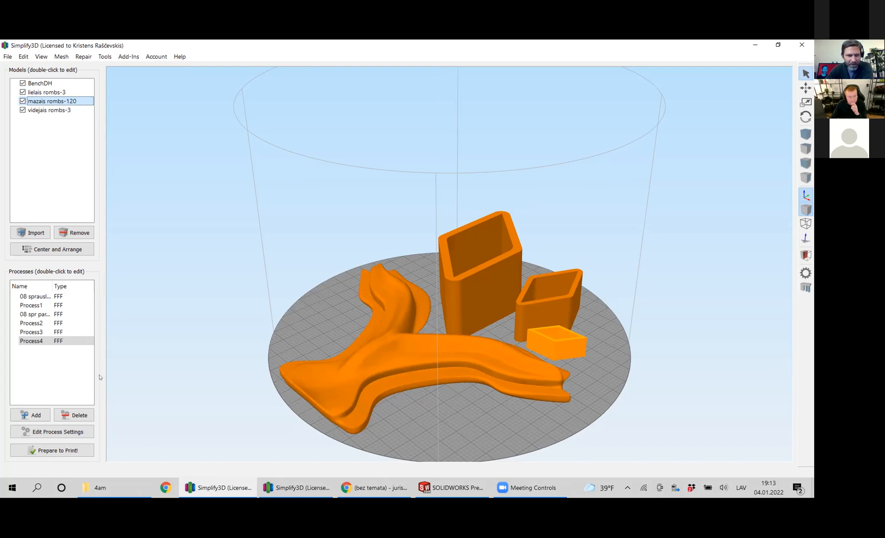
pyautogui.click(59, 451)
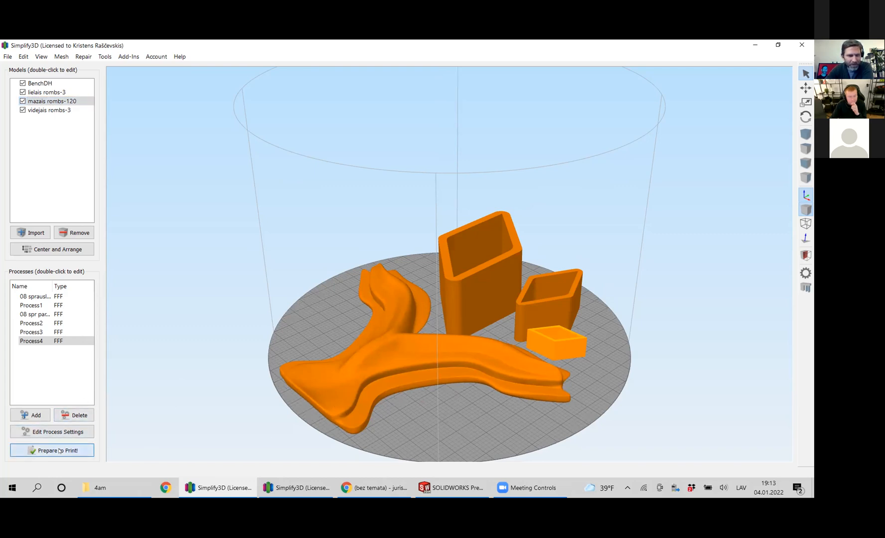
pyautogui.moveTo(482, 248); pyautogui.dragTo(482, 254)
pyautogui.click(453, 279)
pyautogui.click(423, 262)
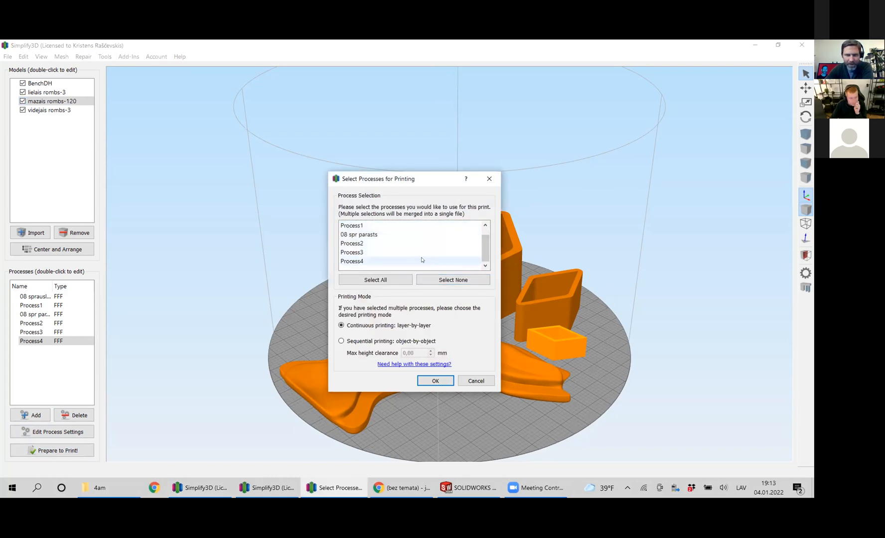
pyautogui.click(436, 381)
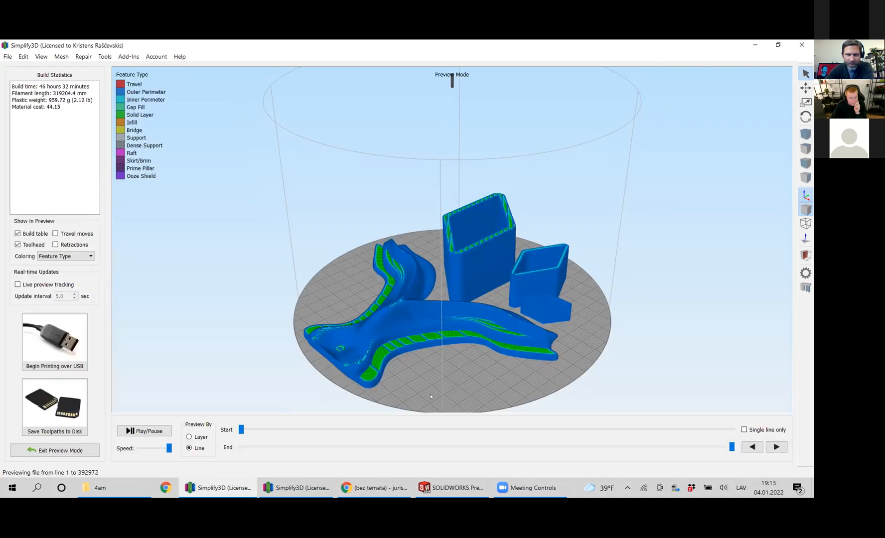
# Examine the flat-lying bench model's surface toolpaths, then its hollow interior with the preview cut back to about line 223488.
pyautogui.scroll(5, 430, 393)
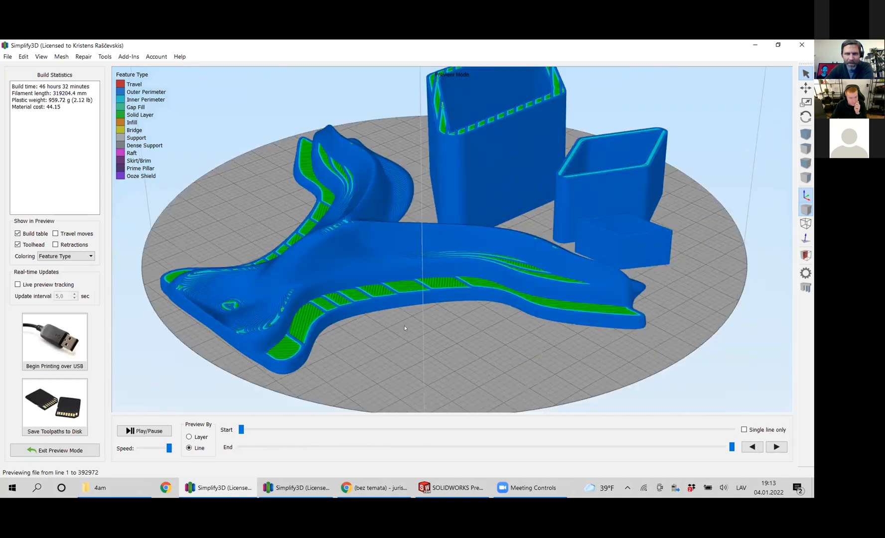
pyautogui.moveTo(405, 326); pyautogui.dragTo(435, 291, button='middle')
pyautogui.moveTo(424, 301); pyautogui.dragTo(289, 252)
pyautogui.scroll(5, 289, 252)
pyautogui.scroll(-3, 289, 254)
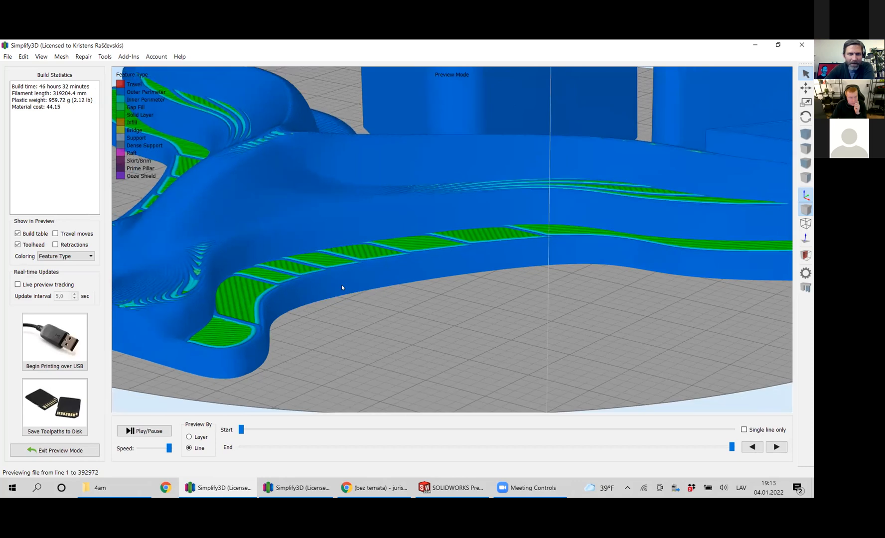
pyautogui.moveTo(387, 288); pyautogui.dragTo(203, 278)
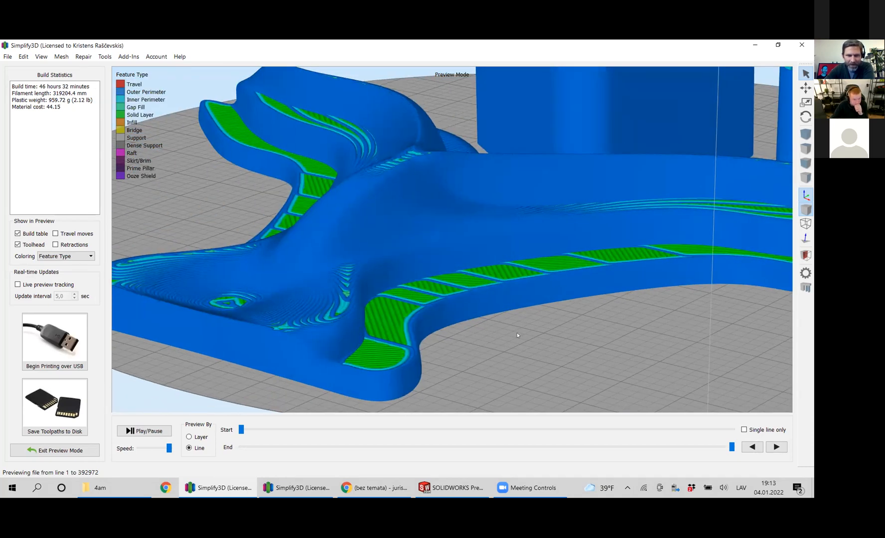
pyautogui.click(646, 446)
pyautogui.moveTo(647, 446); pyautogui.dragTo(464, 457)
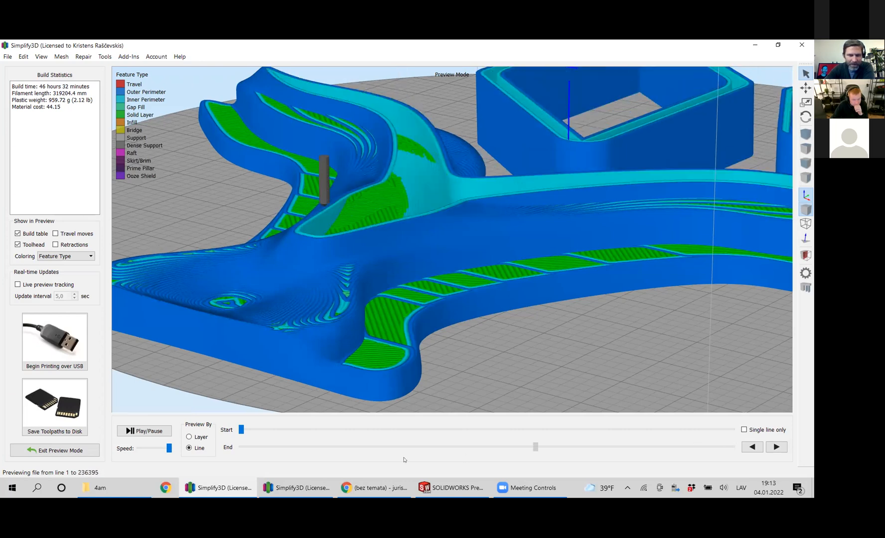
pyautogui.moveTo(402, 462); pyautogui.dragTo(520, 470)
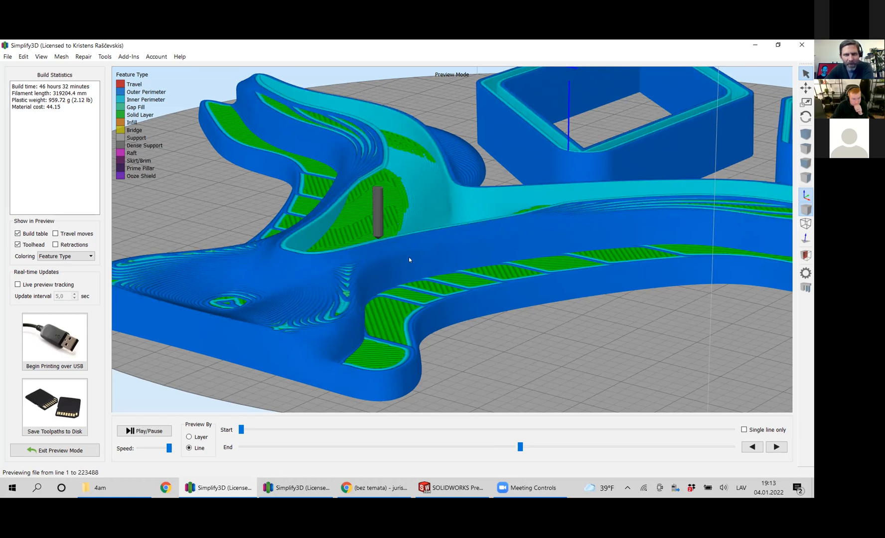
pyautogui.scroll(-4, 409, 257)
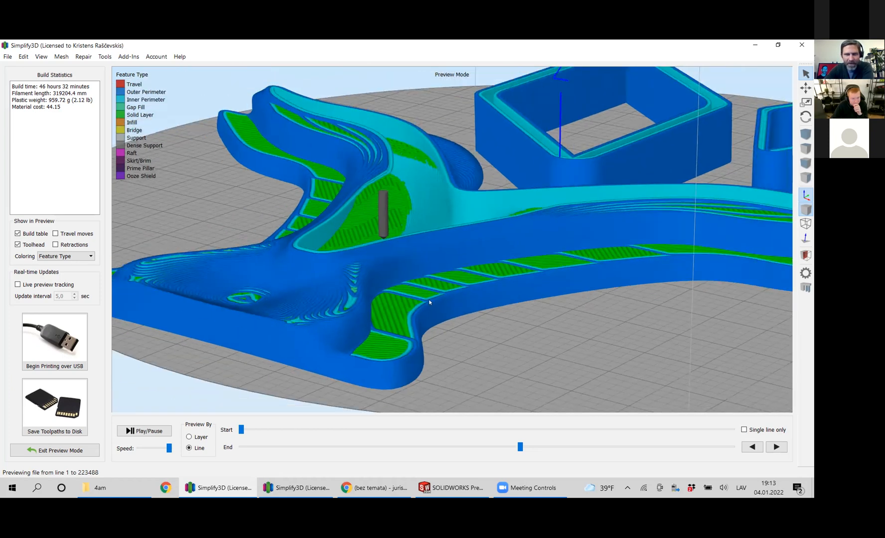
pyautogui.scroll(-2, 504, 301)
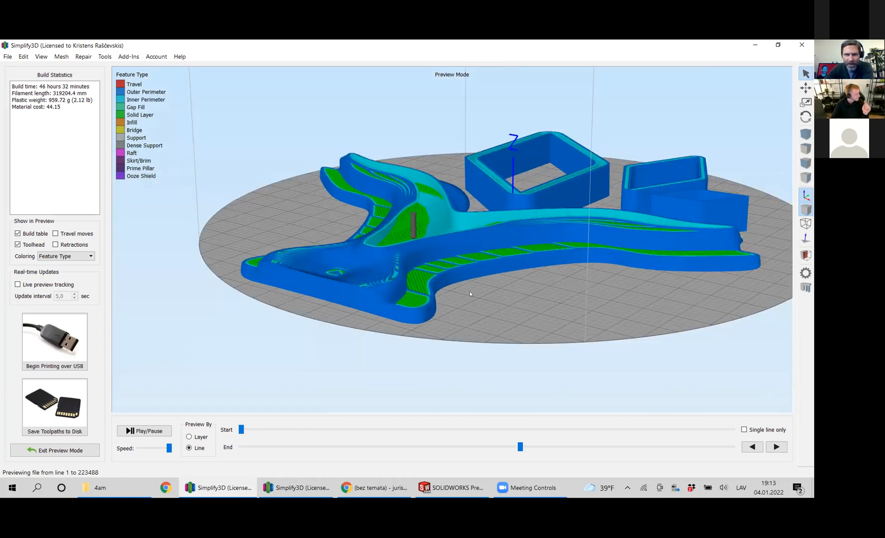
# Exit the toolpath preview and stand the BenchDH model upright by setting its X rotation to -90 degrees.
pyautogui.click(55, 450)
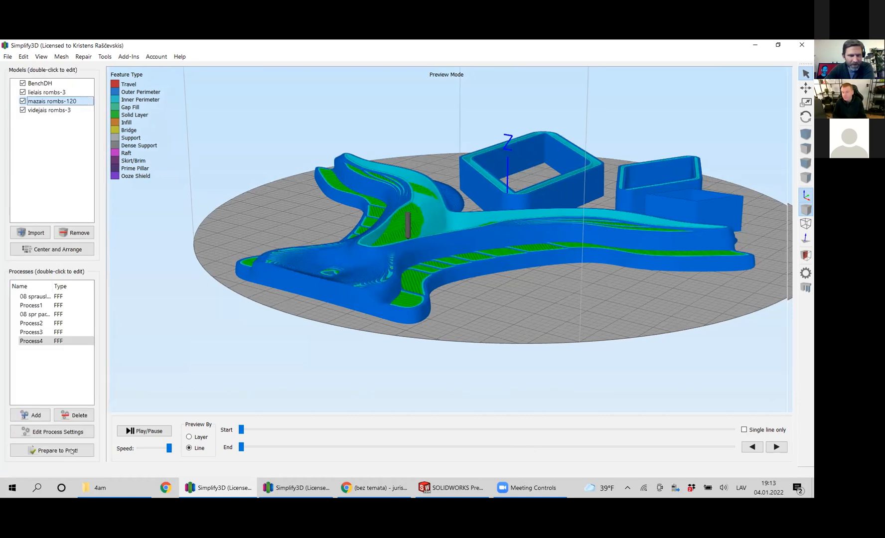
pyautogui.doubleClick(370, 297)
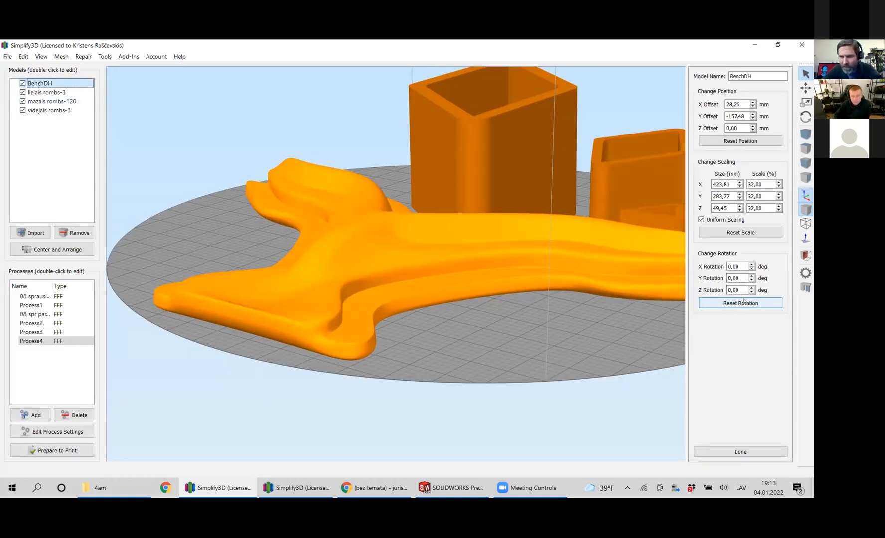
pyautogui.click(751, 264)
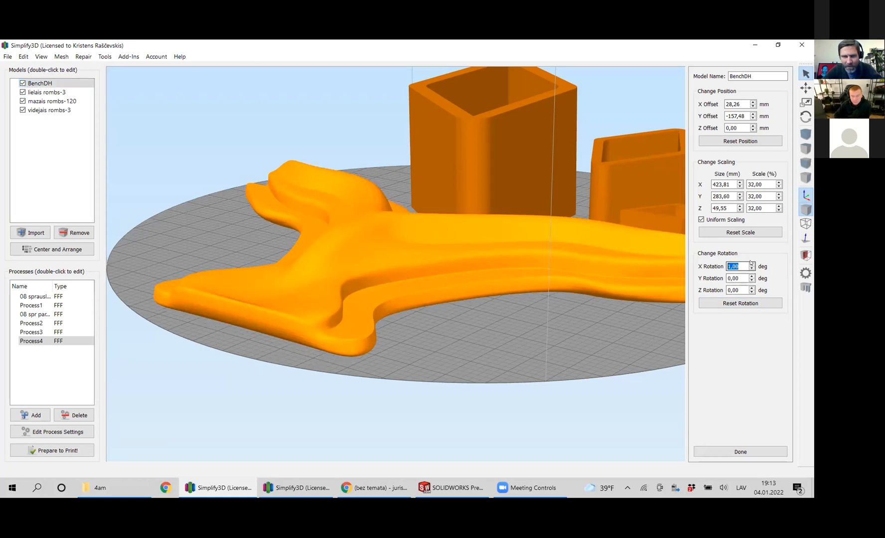
pyautogui.click(751, 268)
pyautogui.click(751, 269)
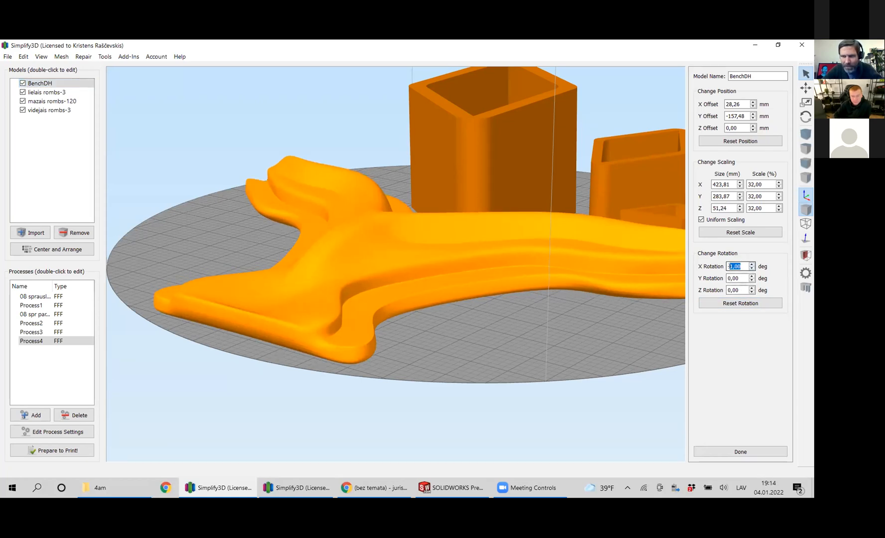
pyautogui.write('-90')
pyautogui.press('Return')
pyautogui.click(723, 451)
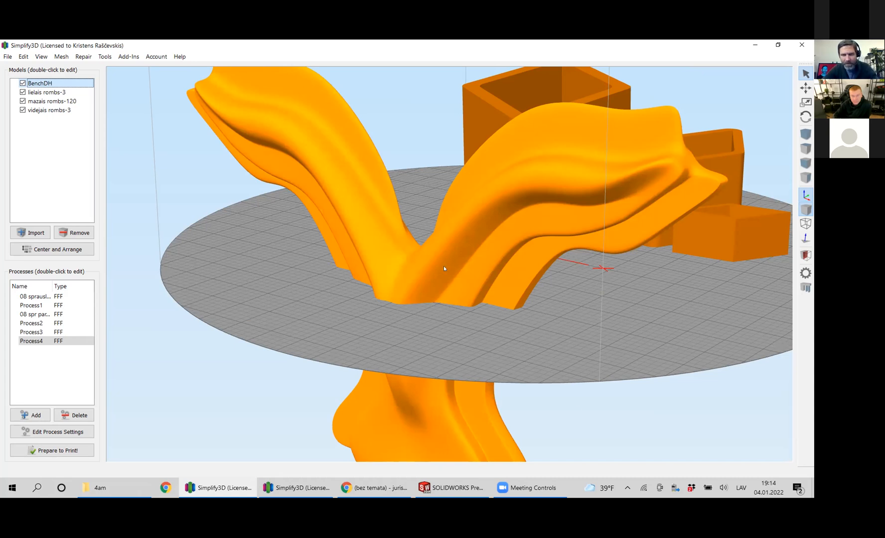
# Raise the upright BenchDH model towards the build plate surface by setting its Z offset to 191 mm.
pyautogui.doubleClick(534, 229)
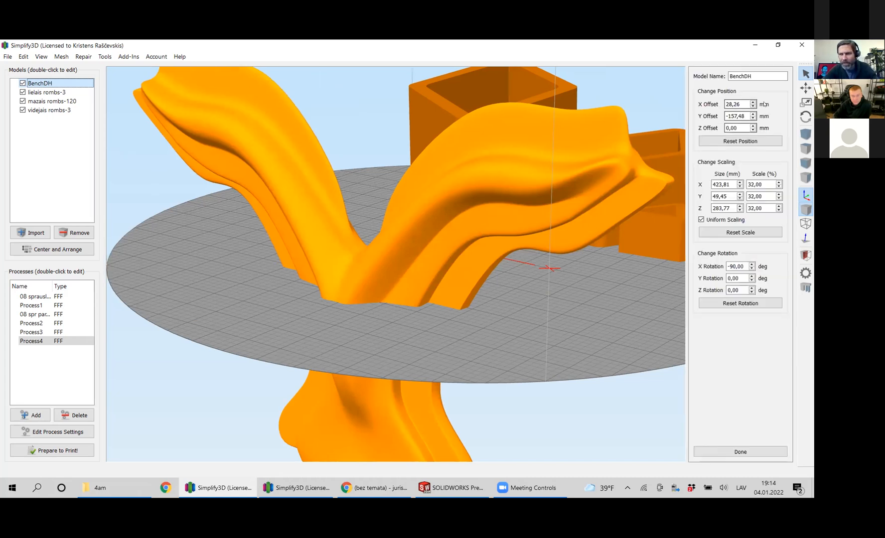
pyautogui.click(753, 126)
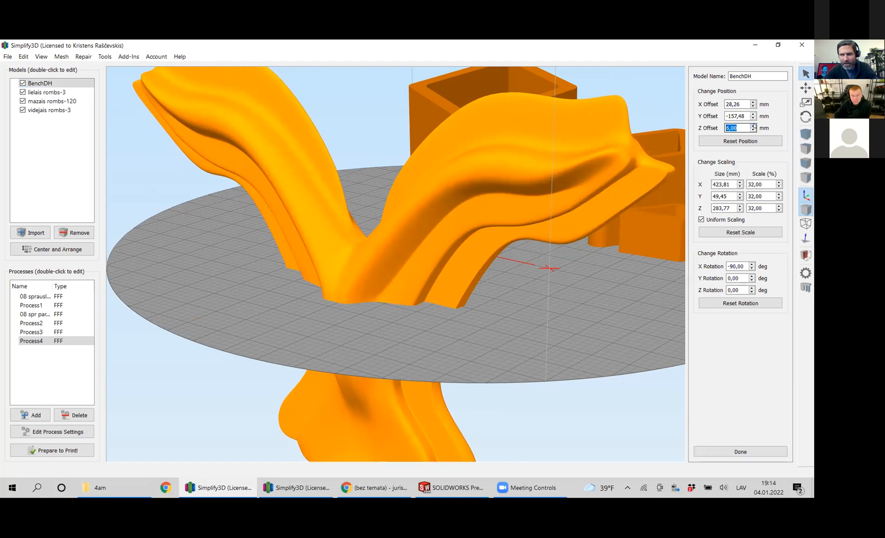
pyautogui.write('200')
pyautogui.press('Return')
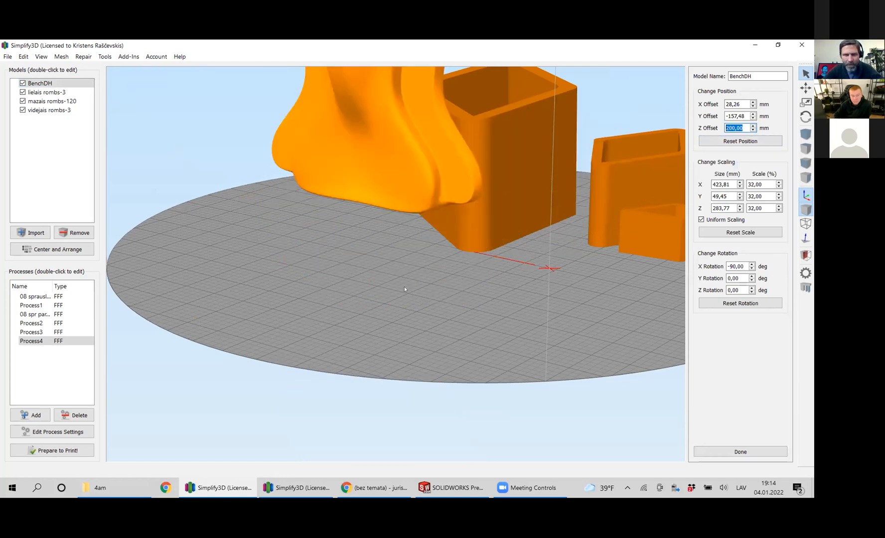
pyautogui.click(753, 130)
pyautogui.click(752, 130)
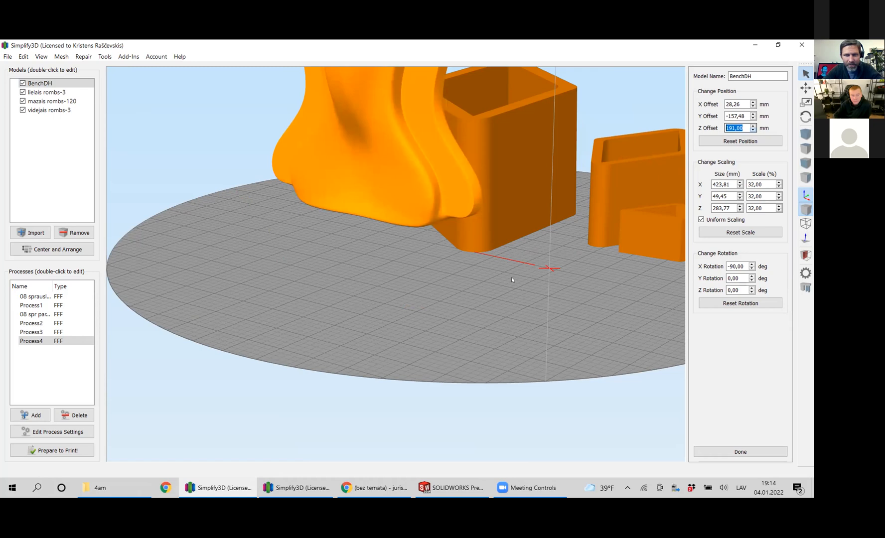
# Check how the upright BenchDH model sits on the plate and prepare the print again with only Process4.
pyautogui.scroll(2, 511, 277)
pyautogui.scroll(-5, 511, 277)
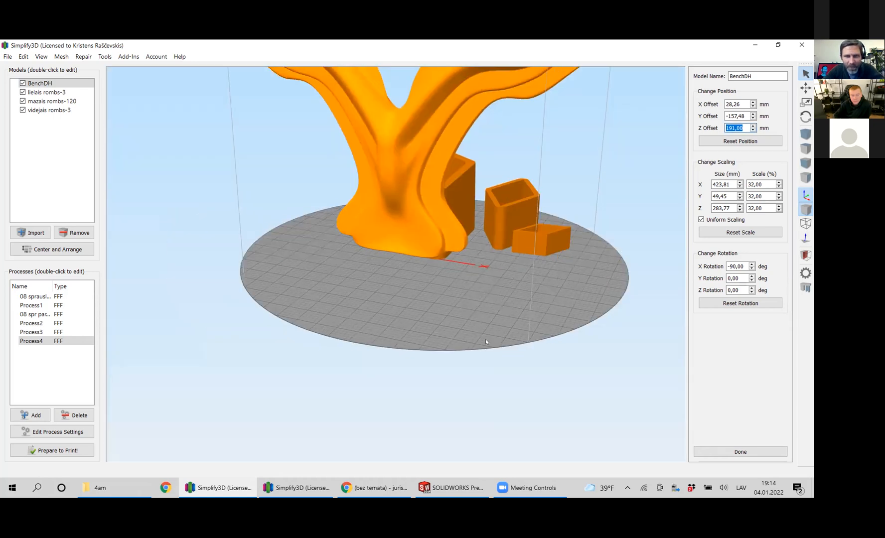
pyautogui.moveTo(486, 342); pyautogui.dragTo(478, 418, button='right')
pyautogui.scroll(4, 407, 281)
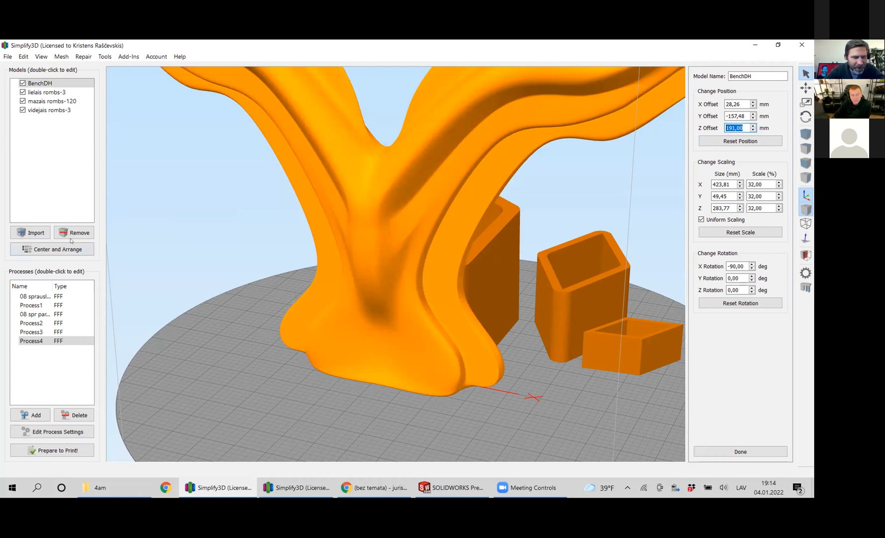
pyautogui.click(52, 450)
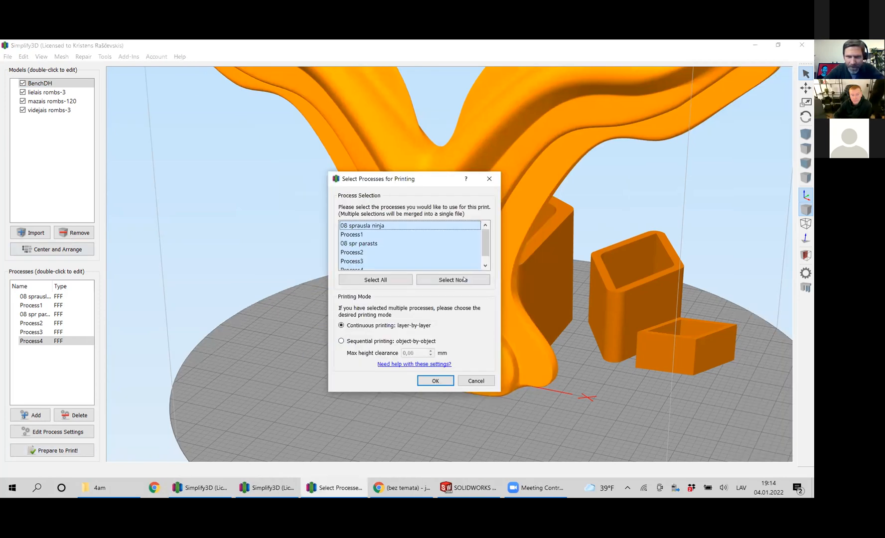
pyautogui.moveTo(485, 249); pyautogui.dragTo(486, 260)
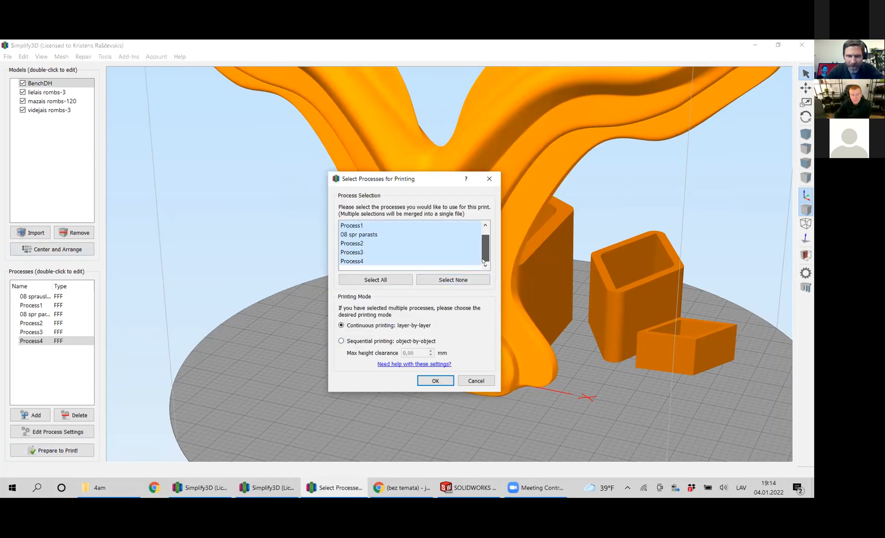
pyautogui.click(464, 280)
pyautogui.click(417, 261)
pyautogui.click(435, 381)
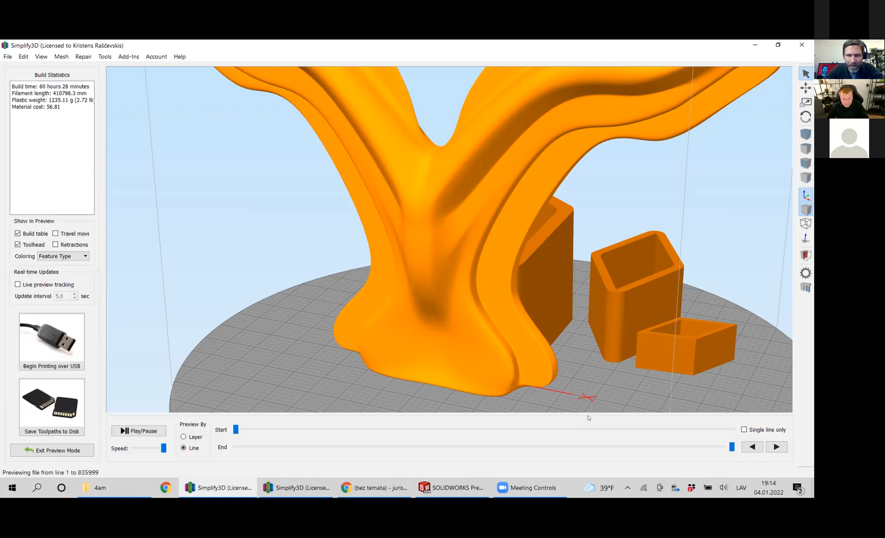
# Cut the toolpath preview back to about line 346828 and examine the upright bench's side profile and layers up close.
pyautogui.moveTo(734, 451); pyautogui.dragTo(458, 389)
pyautogui.moveTo(484, 259); pyautogui.dragTo(435, 254)
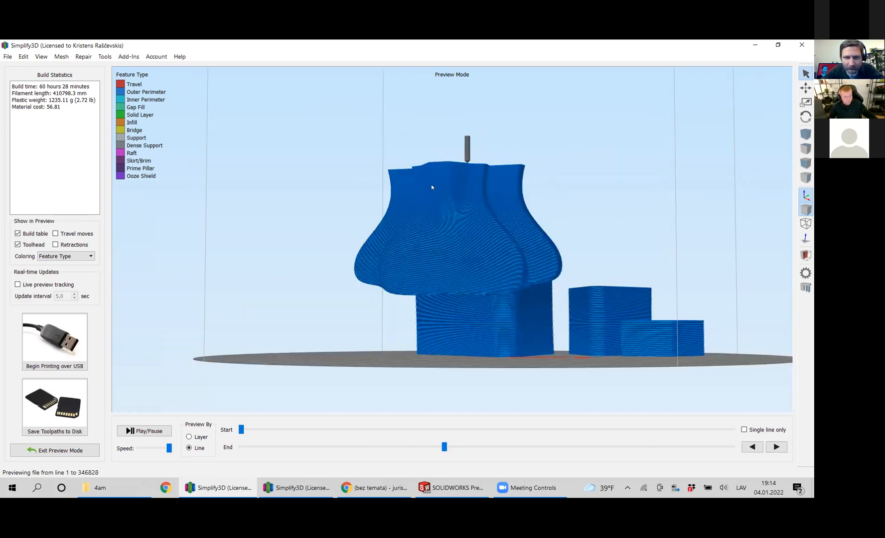
pyautogui.moveTo(398, 166); pyautogui.dragTo(405, 197)
pyautogui.scroll(5, 453, 282)
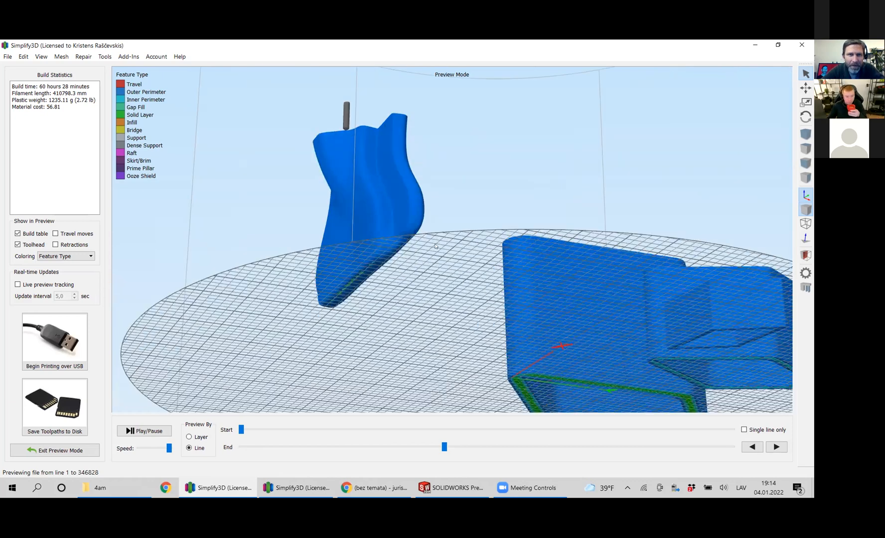
pyautogui.moveTo(311, 90); pyautogui.dragTo(362, 181, button='right')
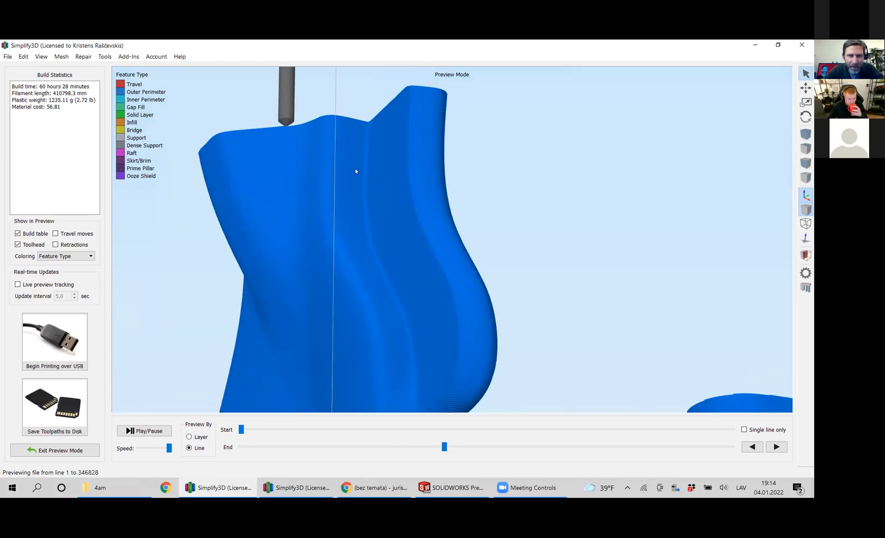
pyautogui.scroll(3, 355, 171)
pyautogui.scroll(-3, 377, 199)
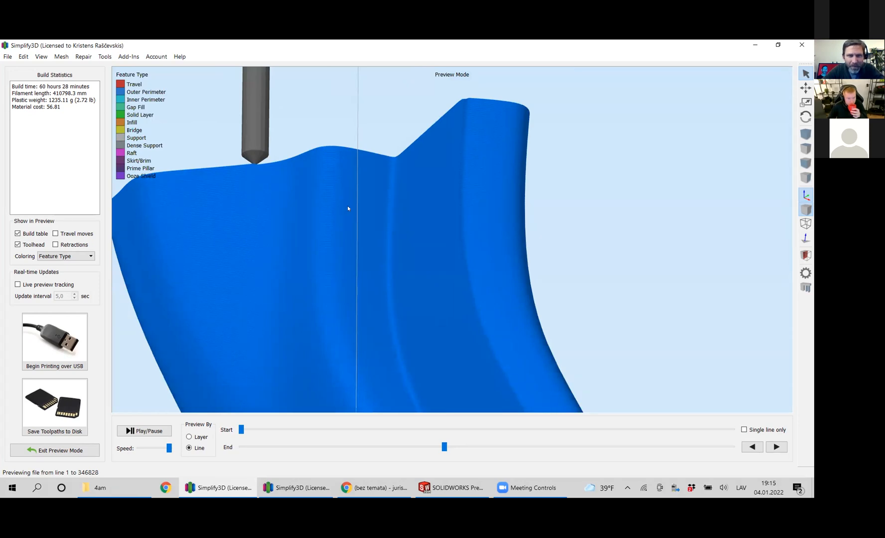
pyautogui.scroll(-2, 347, 208)
pyautogui.scroll(2, 343, 212)
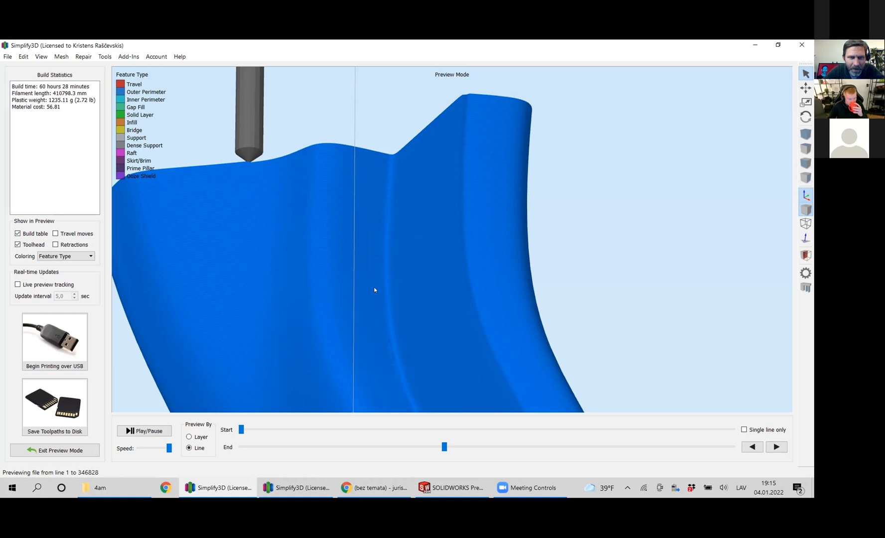
pyautogui.scroll(-5, 374, 287)
pyautogui.moveTo(403, 266); pyautogui.dragTo(490, 214)
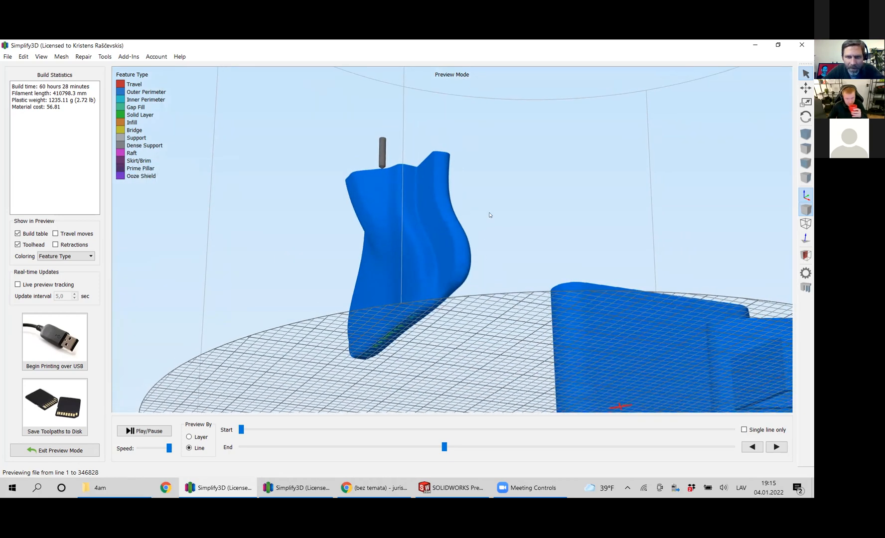
# Examine the front surface of the partly printed upright bench and its overall placement beside the rhombus vases.
pyautogui.moveTo(490, 249); pyautogui.dragTo(520, 275)
pyautogui.scroll(5, 547, 284)
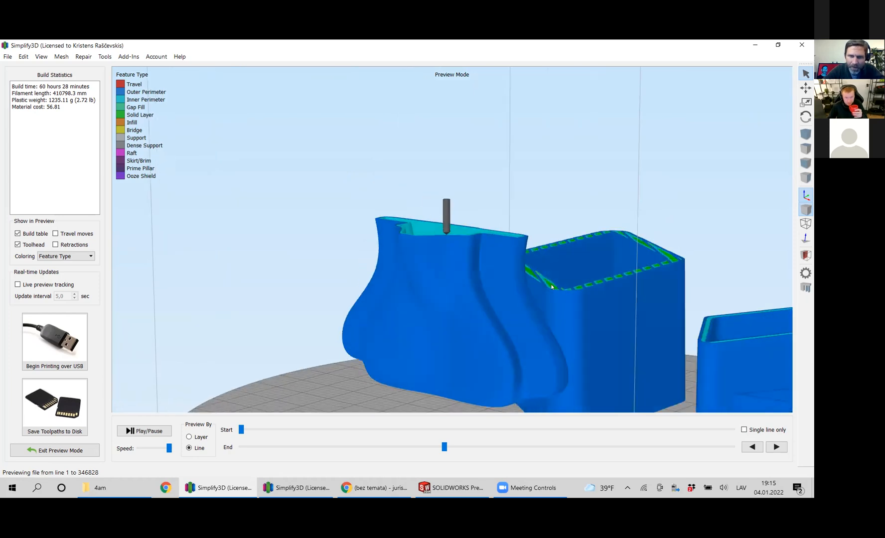
pyautogui.scroll(3, 537, 313)
pyautogui.moveTo(470, 327); pyautogui.dragTo(455, 211, button='right')
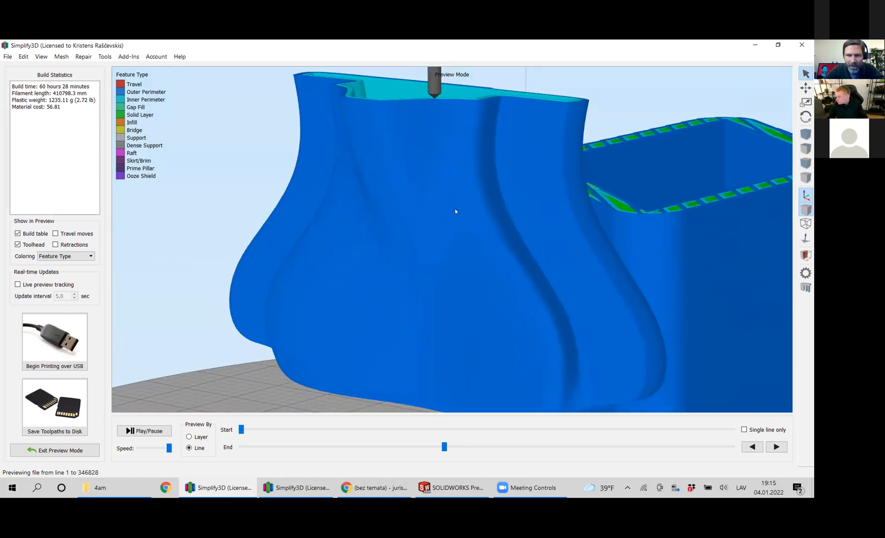
pyautogui.scroll(-4, 456, 223)
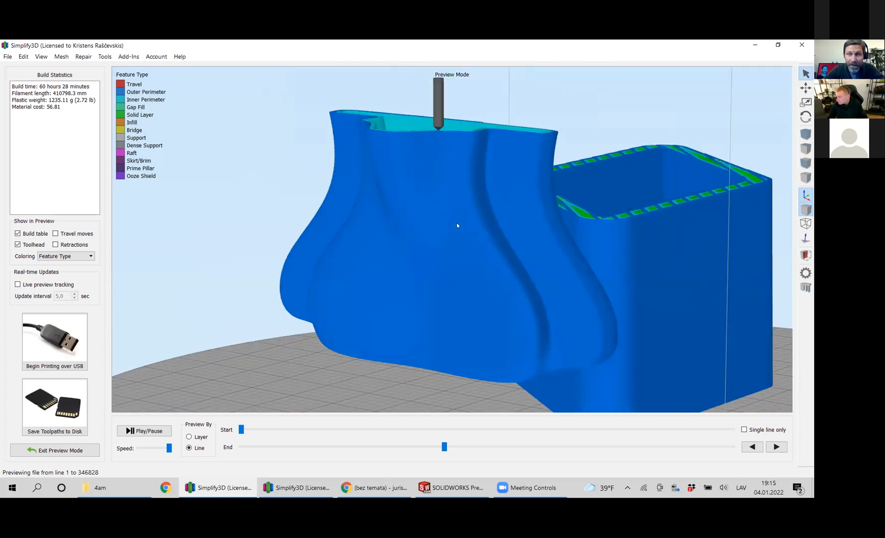
pyautogui.scroll(-5, 457, 225)
pyautogui.moveTo(532, 310); pyautogui.dragTo(463, 231)
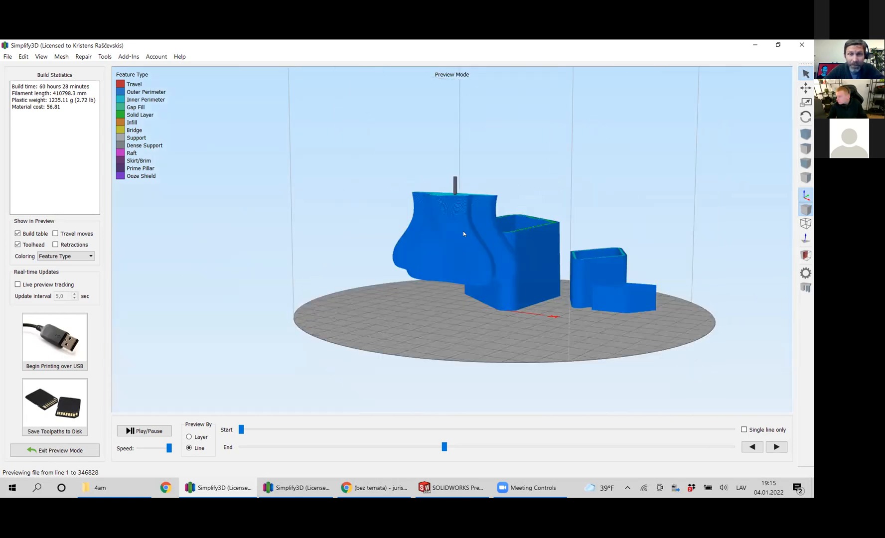
# Cut the toolpath preview back to line 192924 and examine the exposed cross-sections of the bench base and the large rhombus vase.
pyautogui.moveTo(485, 290); pyautogui.dragTo(517, 314)
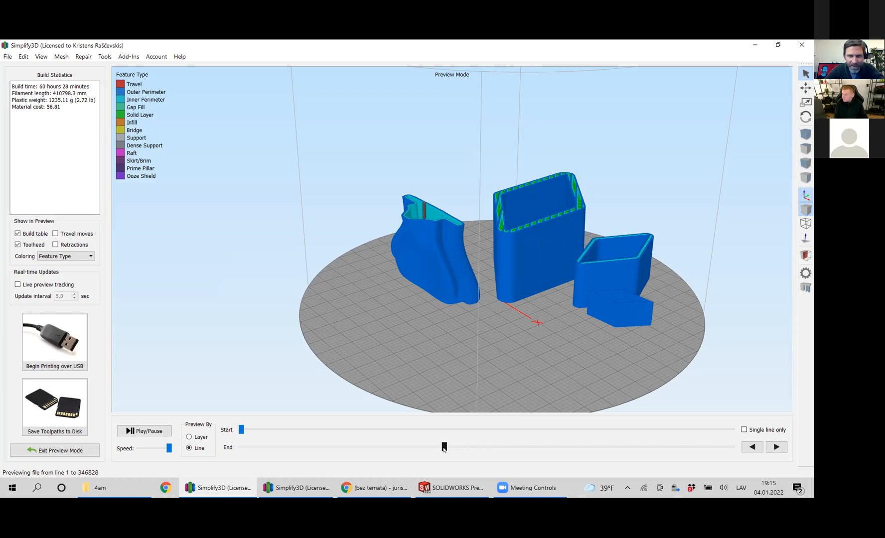
pyautogui.moveTo(444, 447); pyautogui.dragTo(354, 457)
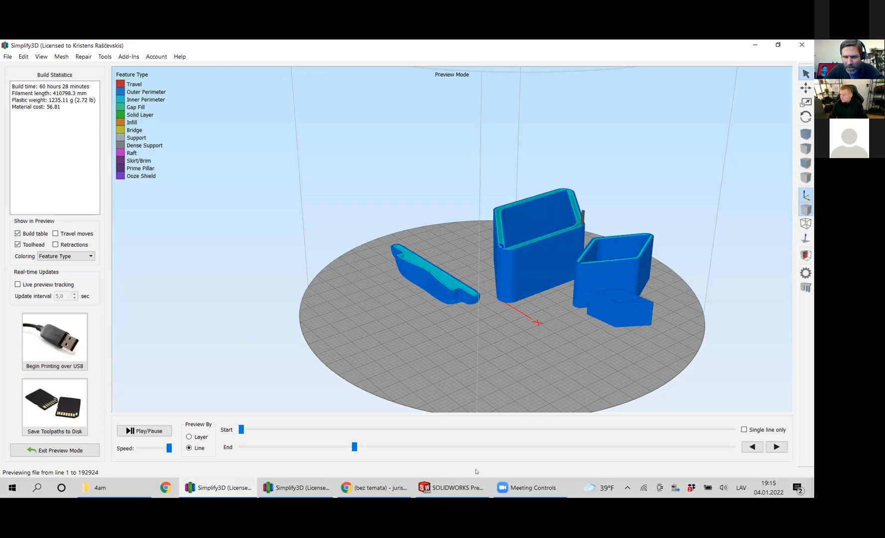
pyautogui.moveTo(557, 274)
pyautogui.mouseDown()
pyautogui.moveTo(573, 298)
pyautogui.moveTo(627, 201)
pyautogui.moveTo(544, 259)
pyautogui.moveTo(560, 272)
pyautogui.mouseUp()
pyautogui.scroll(3, 618, 308)
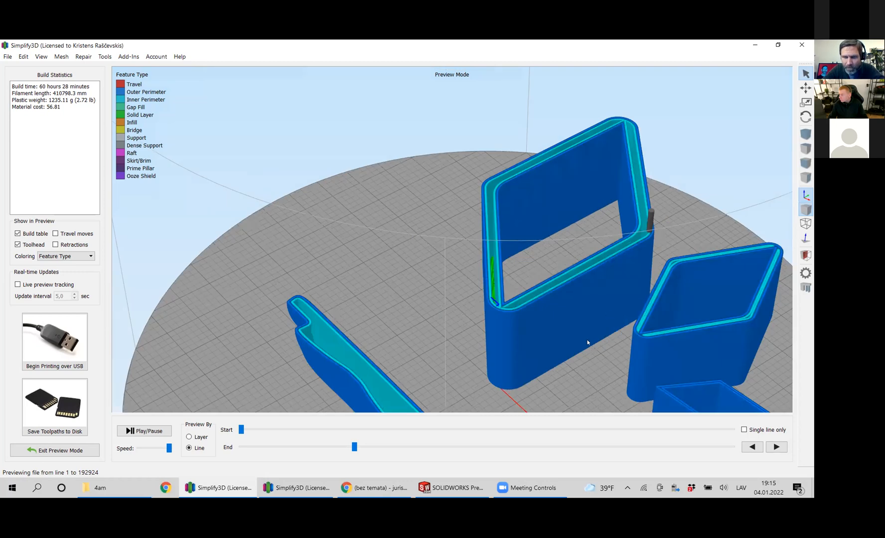
pyautogui.scroll(-5, 588, 342)
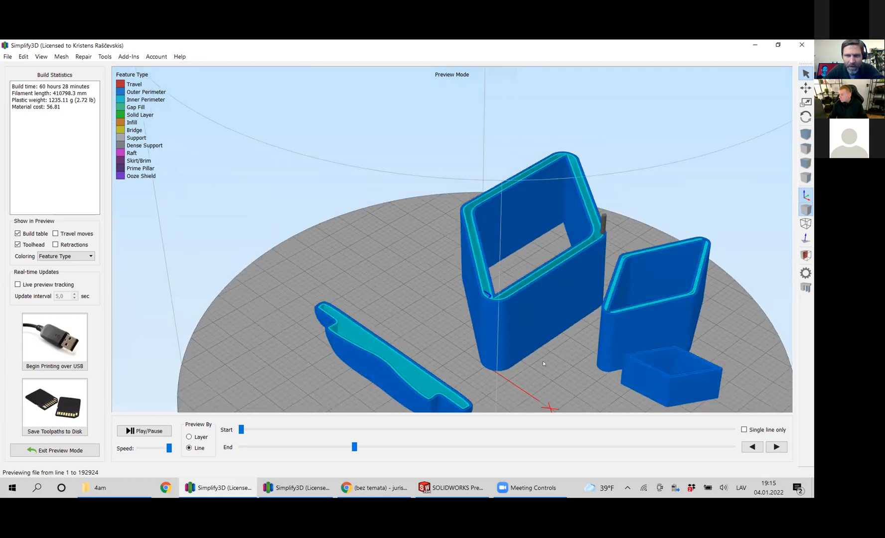
pyautogui.scroll(3, 542, 361)
pyautogui.scroll(-5, 540, 368)
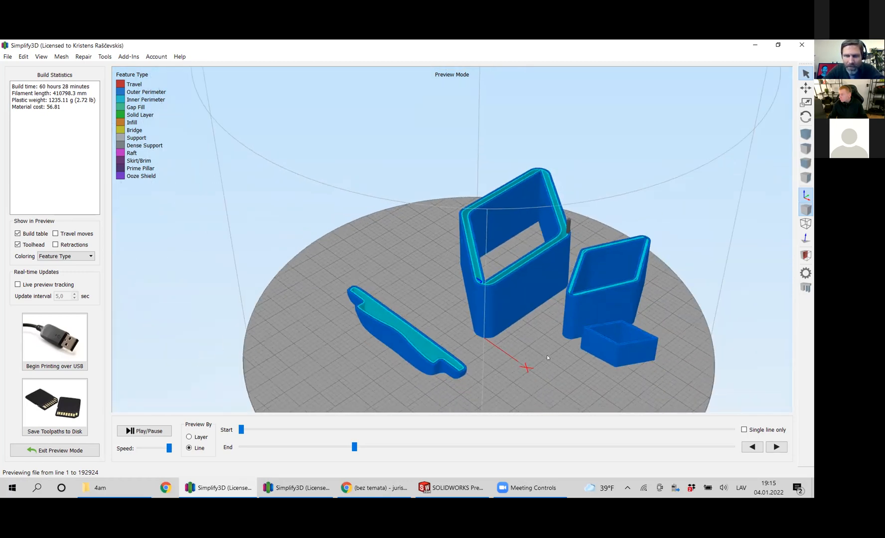
pyautogui.scroll(2, 544, 360)
pyautogui.scroll(-2, 541, 363)
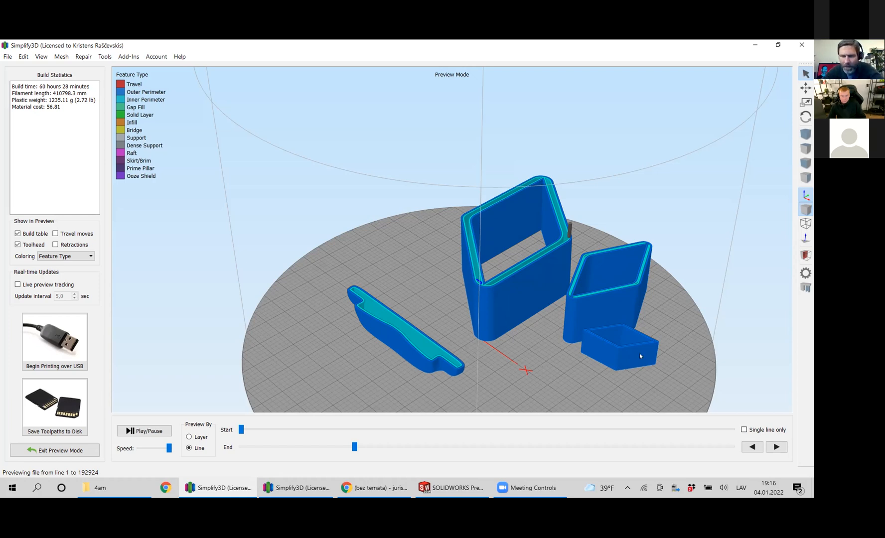
# Compare the wall layers of the three rhombus vases with the bench's hollow base from several angles.
pyautogui.scroll(2, 638, 349)
pyautogui.scroll(-2, 636, 347)
pyautogui.scroll(1, 598, 304)
pyautogui.moveTo(591, 287); pyautogui.dragTo(548, 304)
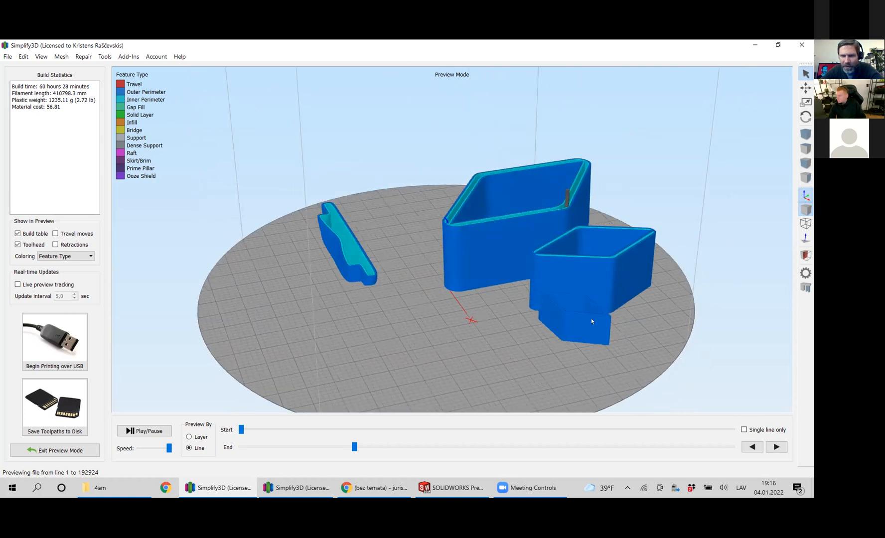
pyautogui.scroll(3, 531, 237)
pyautogui.scroll(-1, 645, 359)
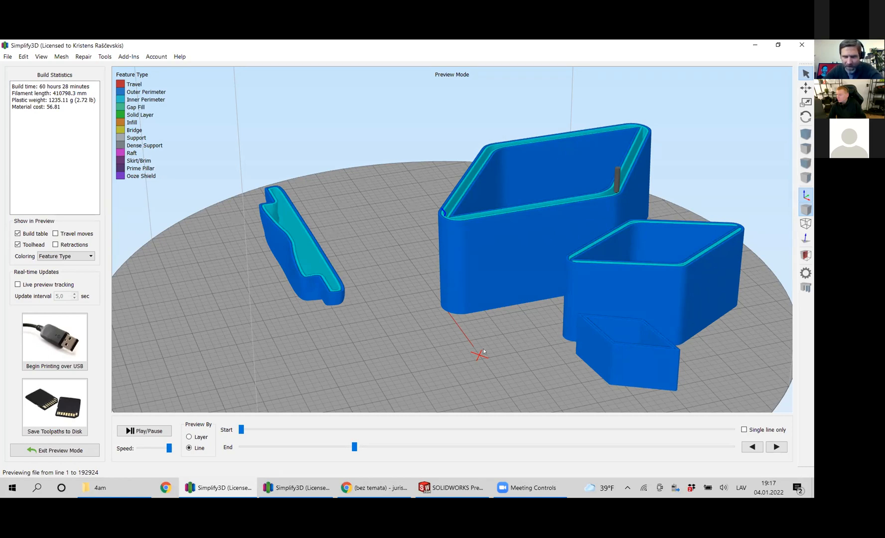
pyautogui.scroll(2, 483, 352)
pyautogui.scroll(-2, 484, 351)
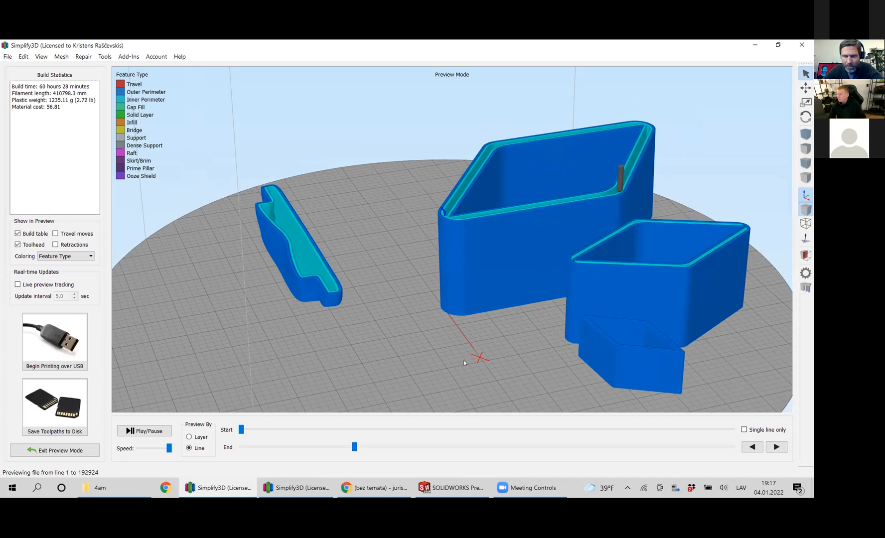
pyautogui.moveTo(434, 357)
pyautogui.mouseDown()
pyautogui.moveTo(459, 366)
pyautogui.moveTo(444, 365)
pyautogui.mouseUp()
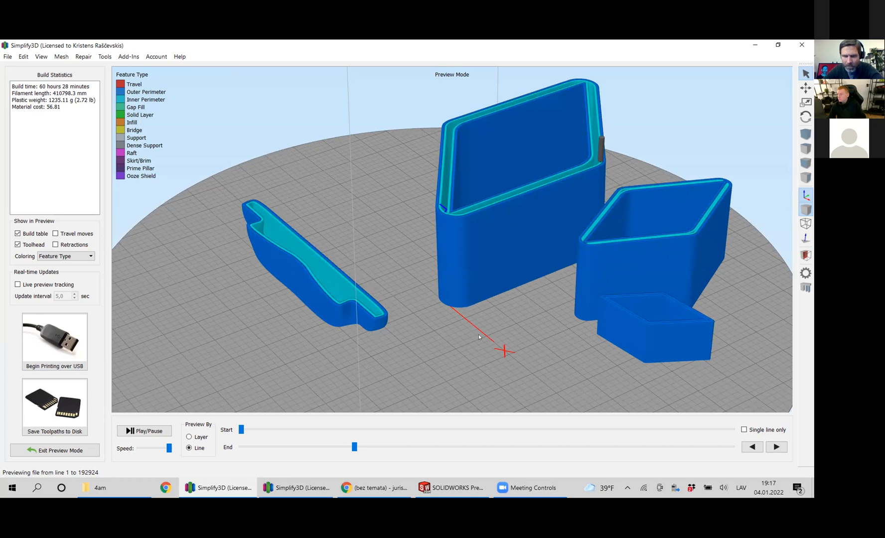
pyautogui.moveTo(494, 344); pyautogui.dragTo(603, 306)
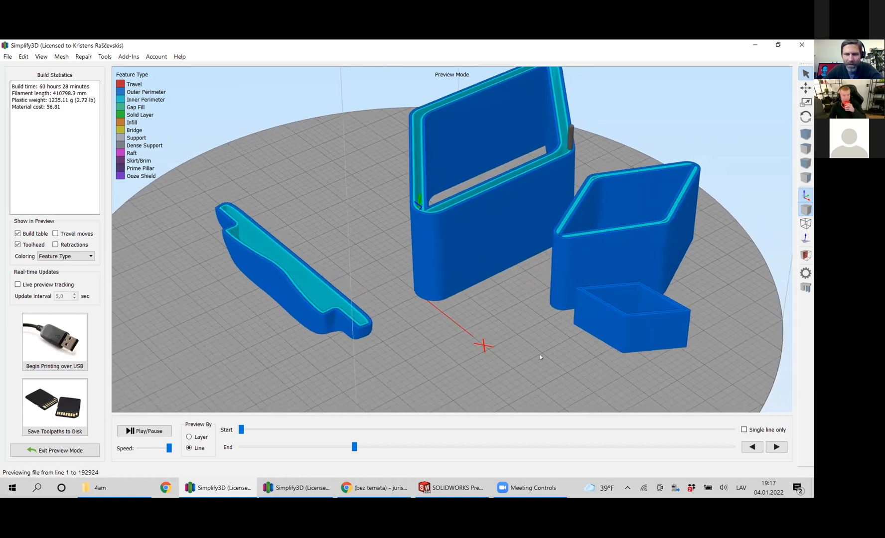
pyautogui.moveTo(559, 362); pyautogui.dragTo(485, 304)
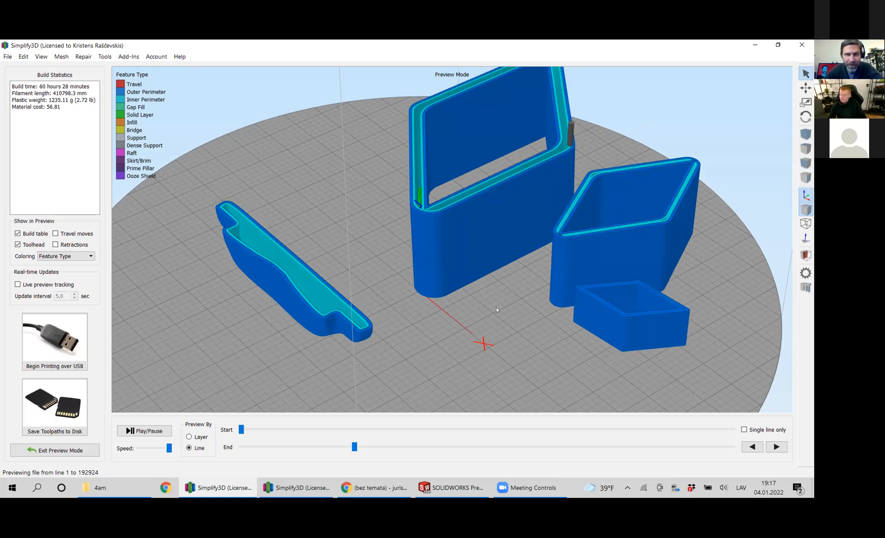
pyautogui.moveTo(498, 305); pyautogui.dragTo(430, 335)
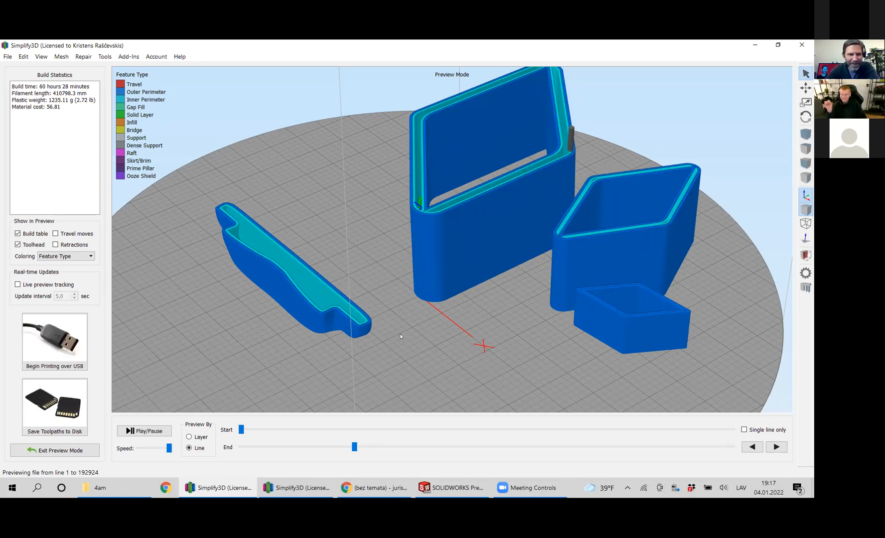
pyautogui.moveTo(292, 279); pyautogui.dragTo(238, 219)
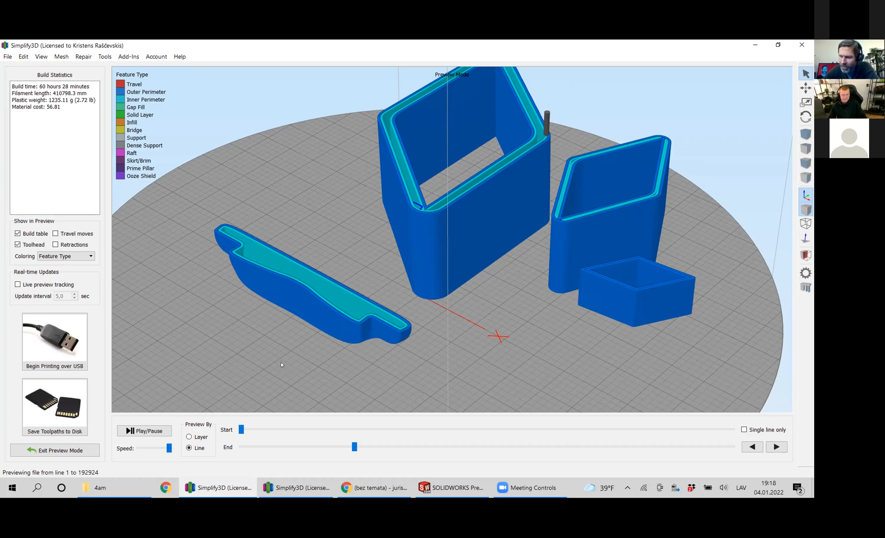
# Extend the toolpath preview past the bench's lower section, and exit the preview to return to the full models.
pyautogui.moveTo(354, 447); pyautogui.dragTo(593, 449)
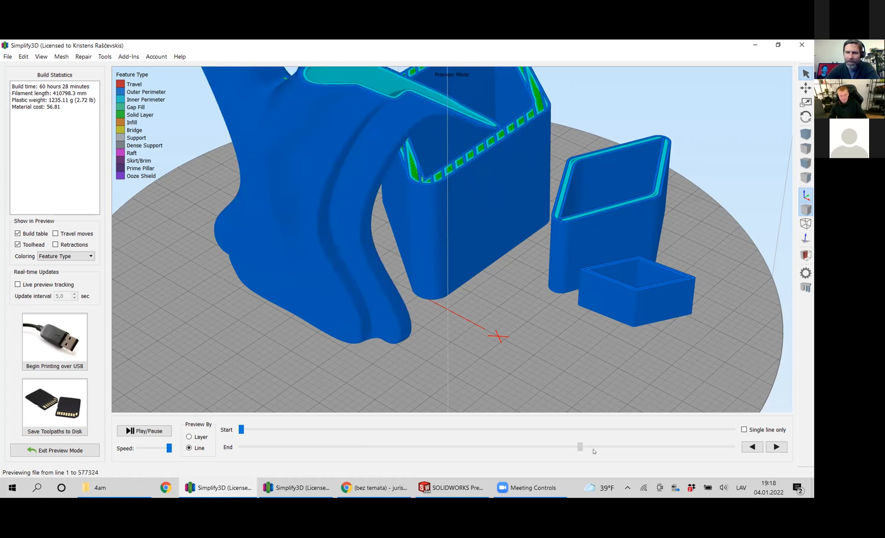
pyautogui.click(59, 451)
pyautogui.scroll(5, 456, 312)
pyautogui.scroll(-3, 472, 338)
pyautogui.scroll(-5, 473, 339)
pyautogui.moveTo(481, 334); pyautogui.dragTo(437, 362)
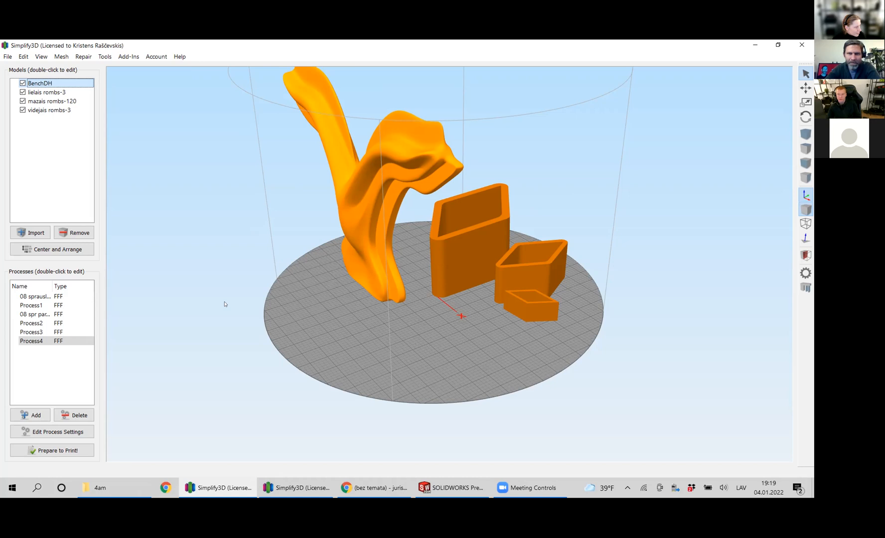
pyautogui.scroll(-3, 251, 354)
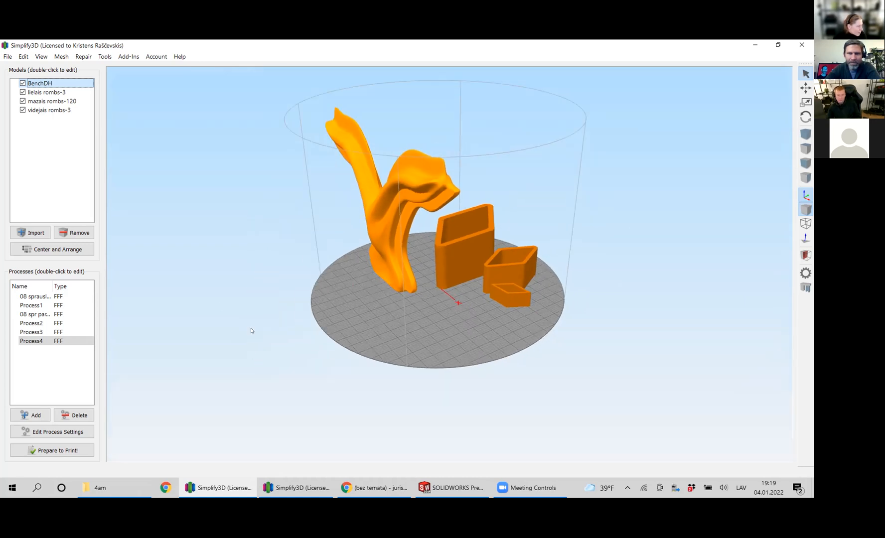
pyautogui.moveTo(266, 328); pyautogui.dragTo(253, 349)
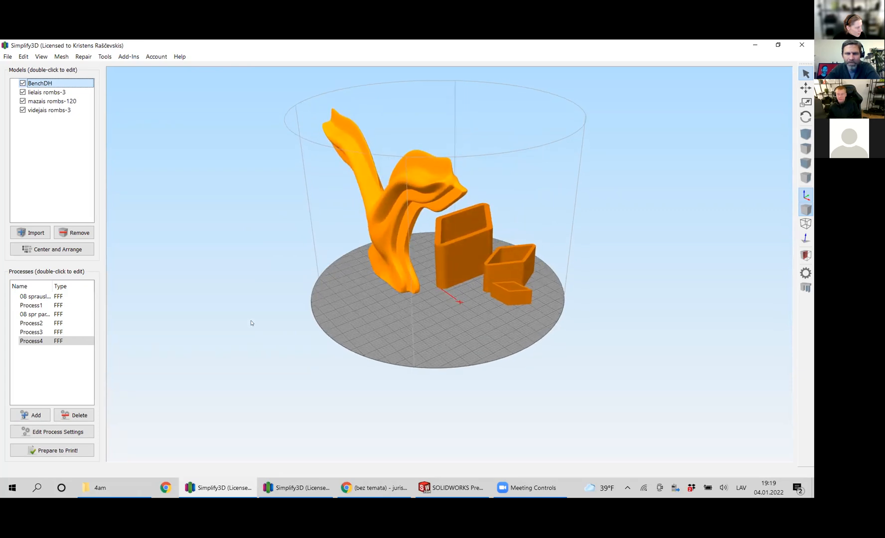
pyautogui.moveTo(257, 306)
pyautogui.mouseDown()
pyautogui.moveTo(257, 279)
pyautogui.moveTo(241, 300)
pyautogui.mouseUp()
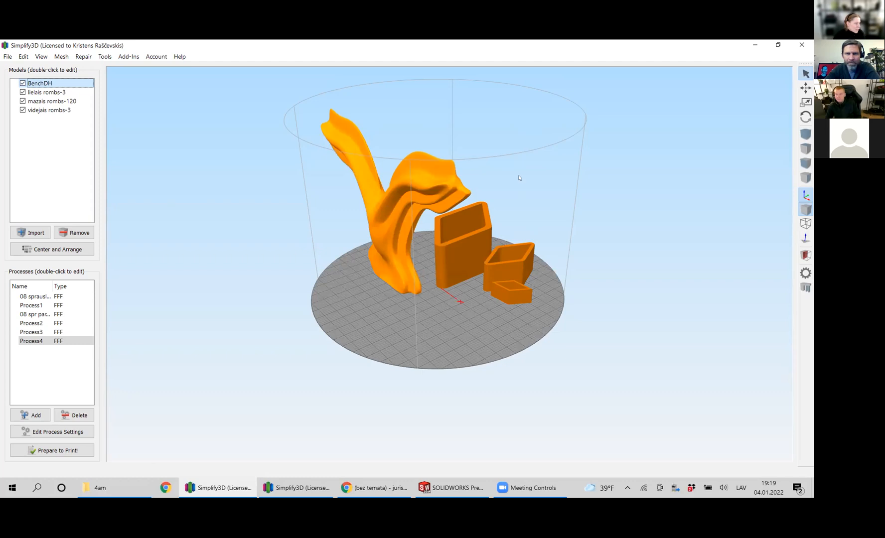
# Examine the upright BenchDH model's spreading arms and narrow foot, together with its position beside the rhombus vases.
pyautogui.moveTo(529, 201); pyautogui.dragTo(530, 243, button='middle')
pyautogui.scroll(5, 458, 320)
pyautogui.scroll(-2, 430, 385)
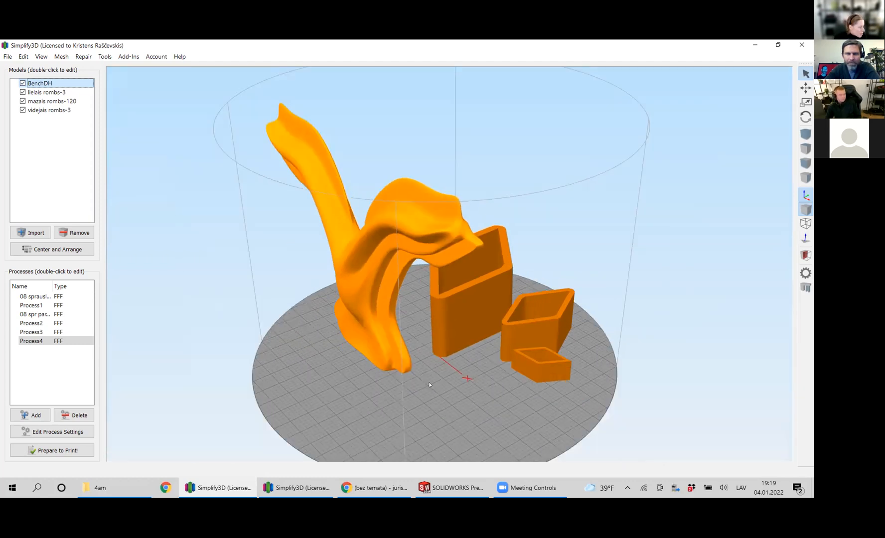
pyautogui.moveTo(434, 369)
pyautogui.mouseDown(button='middle')
pyautogui.moveTo(440, 348)
pyautogui.moveTo(435, 363)
pyautogui.mouseUp(button='middle')
pyautogui.moveTo(436, 364); pyautogui.dragTo(422, 389)
pyautogui.scroll(2, 415, 382)
pyautogui.scroll(-1, 422, 374)
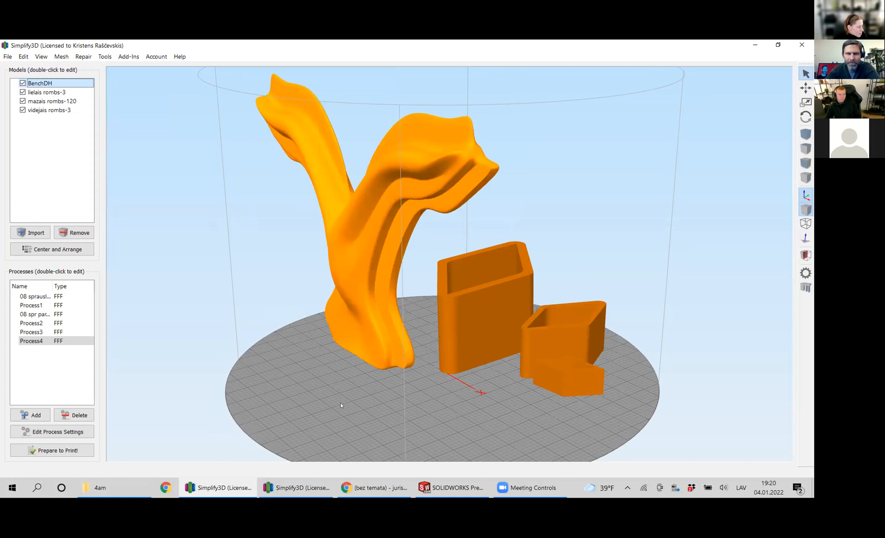
pyautogui.moveTo(312, 407); pyautogui.dragTo(335, 404)
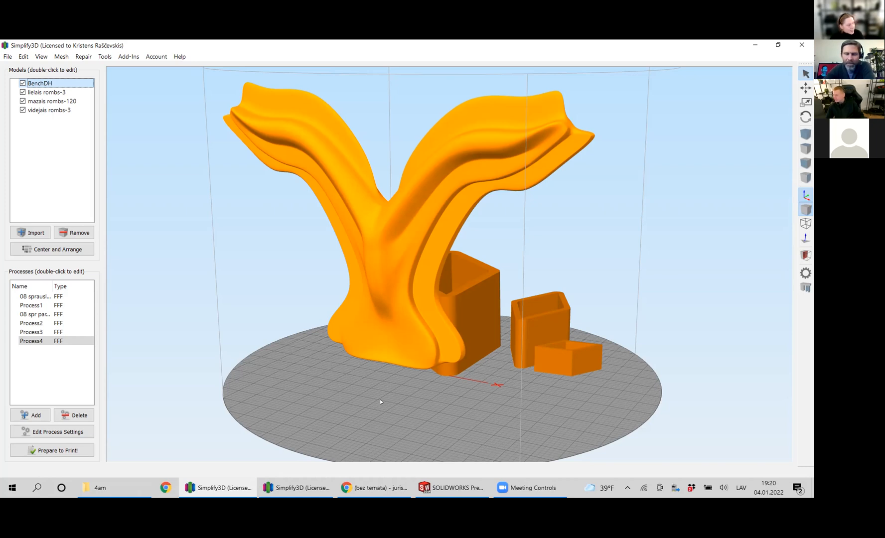
pyautogui.moveTo(457, 401); pyautogui.dragTo(441, 416)
pyautogui.moveTo(286, 362)
pyautogui.mouseDown(button='middle')
pyautogui.moveTo(294, 353)
pyautogui.moveTo(287, 360)
pyautogui.mouseUp(button='middle')
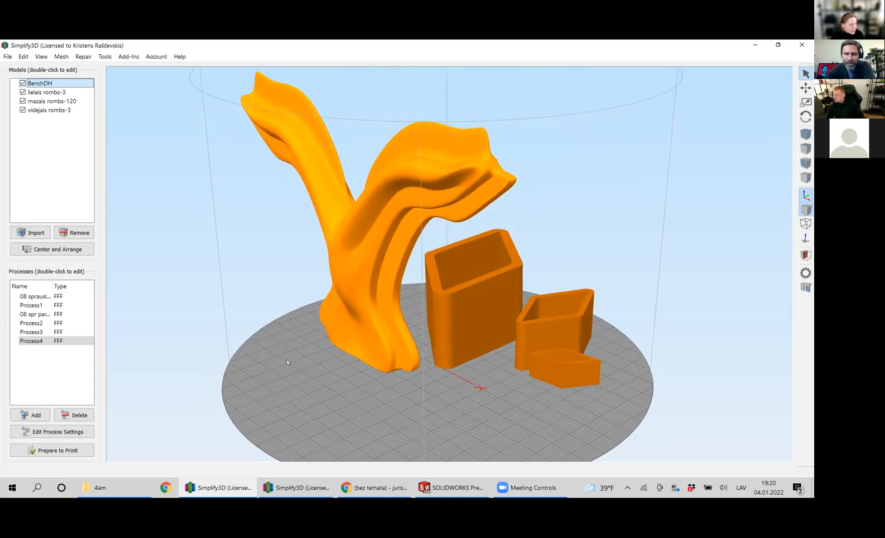
pyautogui.moveTo(281, 369); pyautogui.dragTo(280, 362)
pyautogui.moveTo(280, 367); pyautogui.dragTo(273, 381, button='middle')
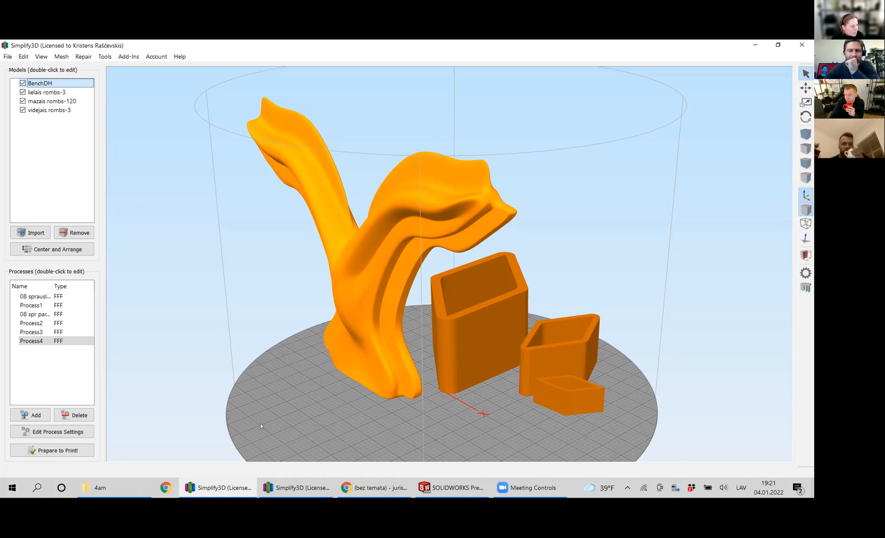
# Inspect the upright bench from its opposite face and edge-on, checking the thin profile, overhanging arms and contact with the plate.
pyautogui.click(239, 90)
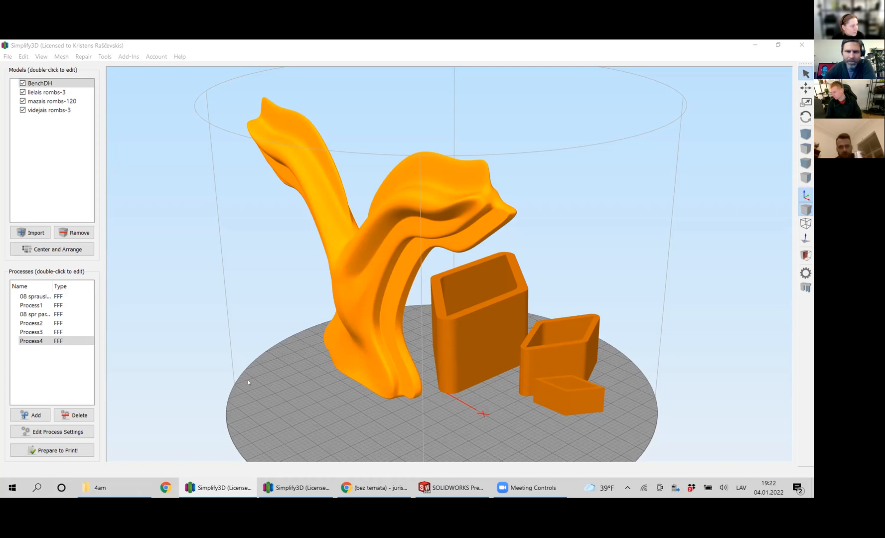
pyautogui.click(264, 371)
pyautogui.moveTo(265, 371); pyautogui.dragTo(322, 394)
pyautogui.moveTo(403, 388); pyautogui.dragTo(305, 244)
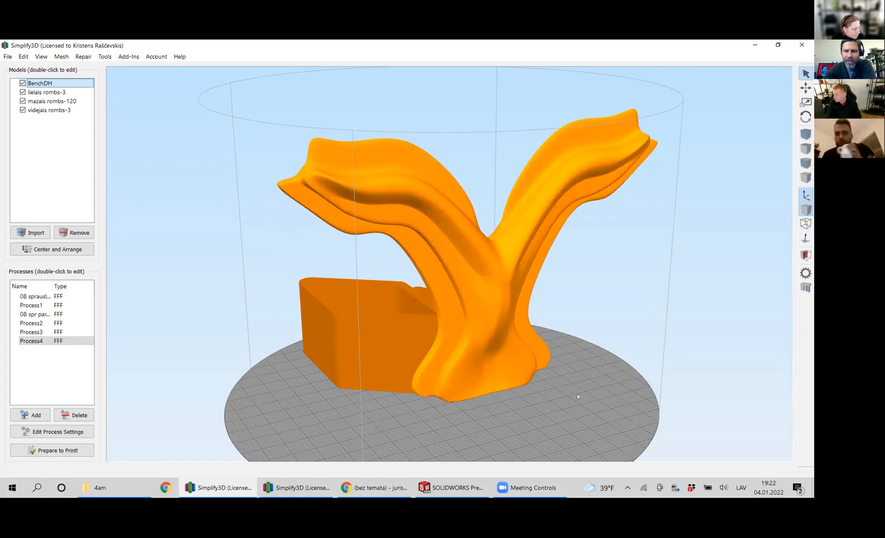
pyautogui.moveTo(550, 332); pyautogui.dragTo(375, 116)
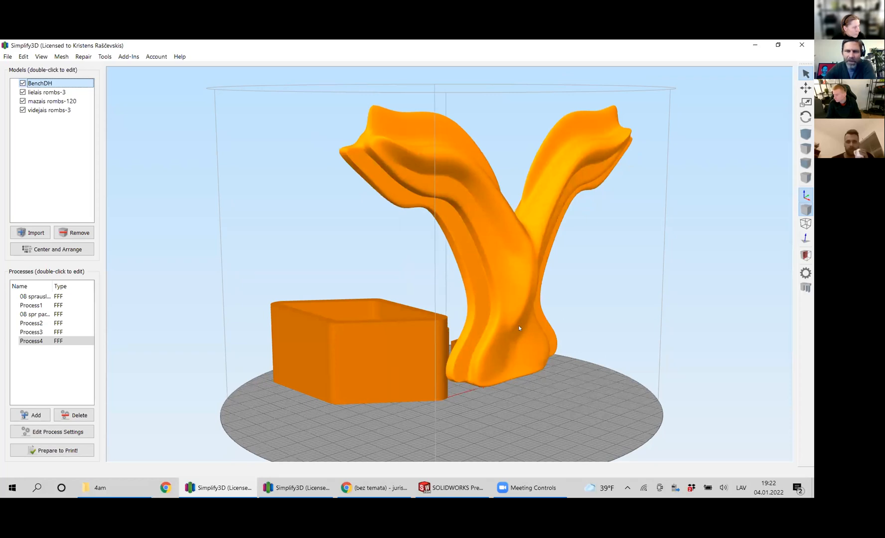
pyautogui.moveTo(613, 312); pyautogui.dragTo(612, 344)
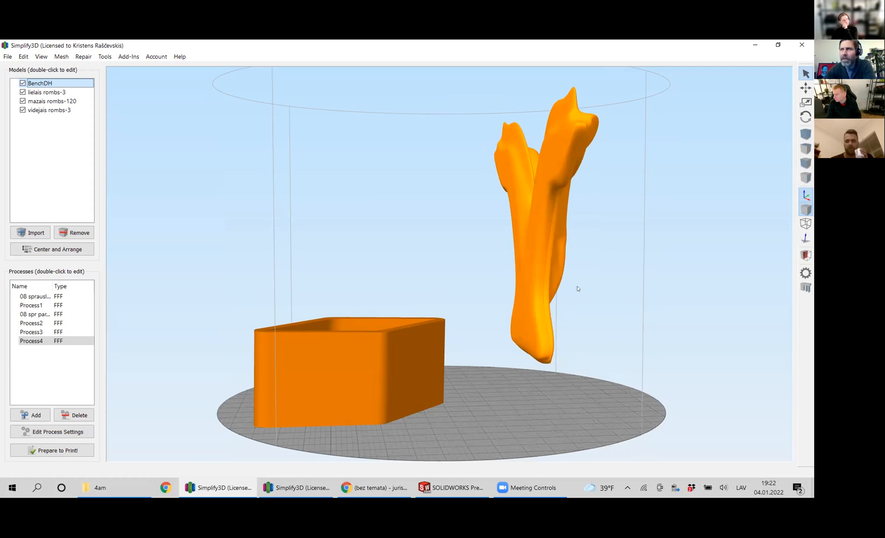
pyautogui.moveTo(568, 289); pyautogui.dragTo(558, 295)
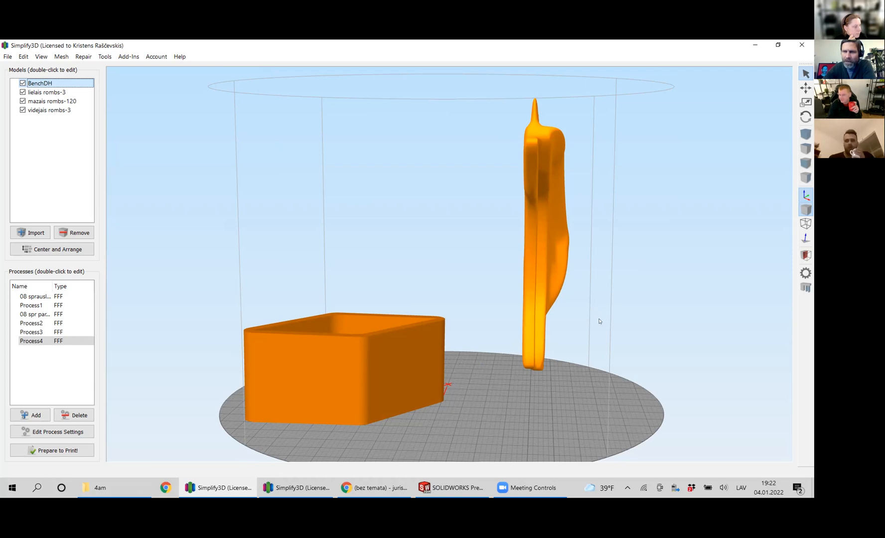
pyautogui.moveTo(600, 322); pyautogui.dragTo(547, 287)
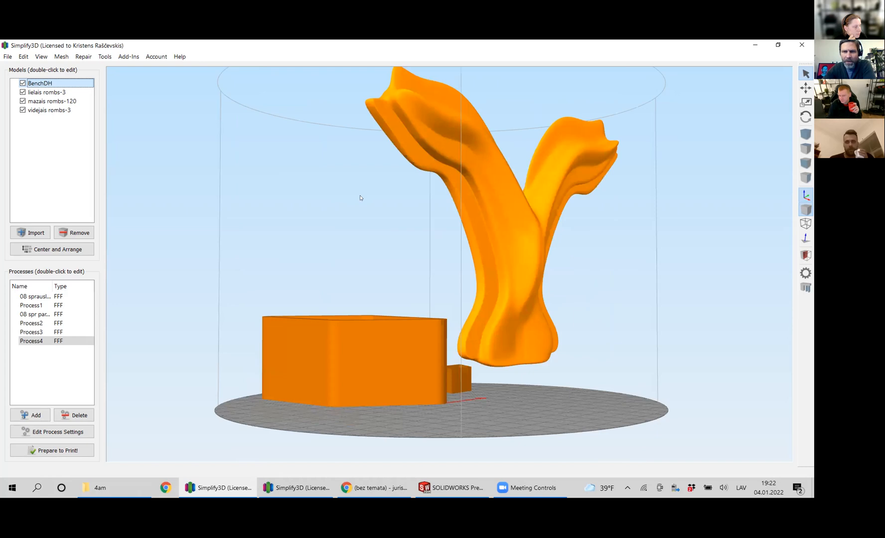
pyautogui.moveTo(360, 198); pyautogui.dragTo(309, 172)
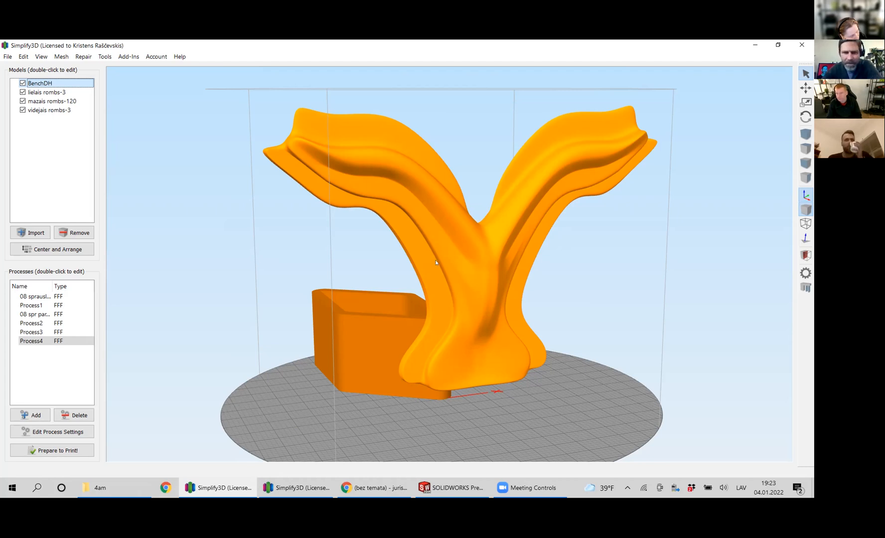
pyautogui.moveTo(547, 366); pyautogui.dragTo(566, 327)
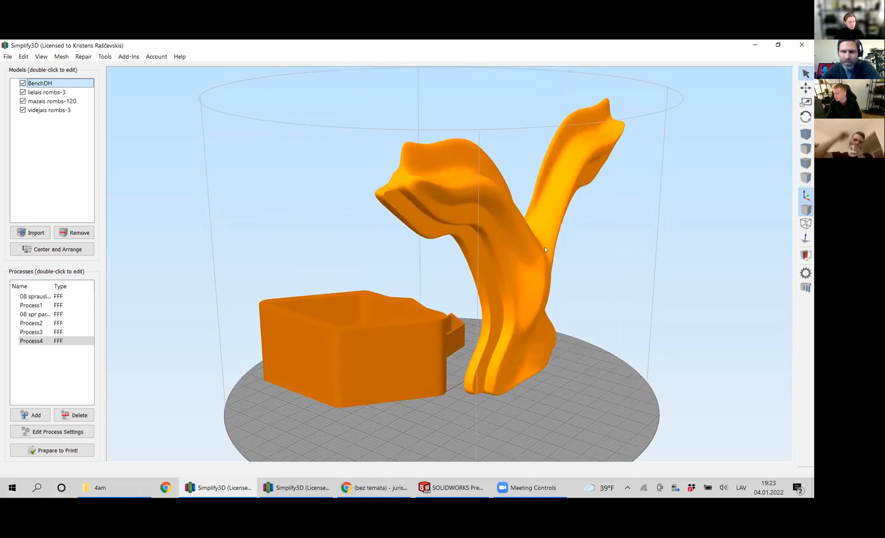
pyautogui.scroll(3, 654, 232)
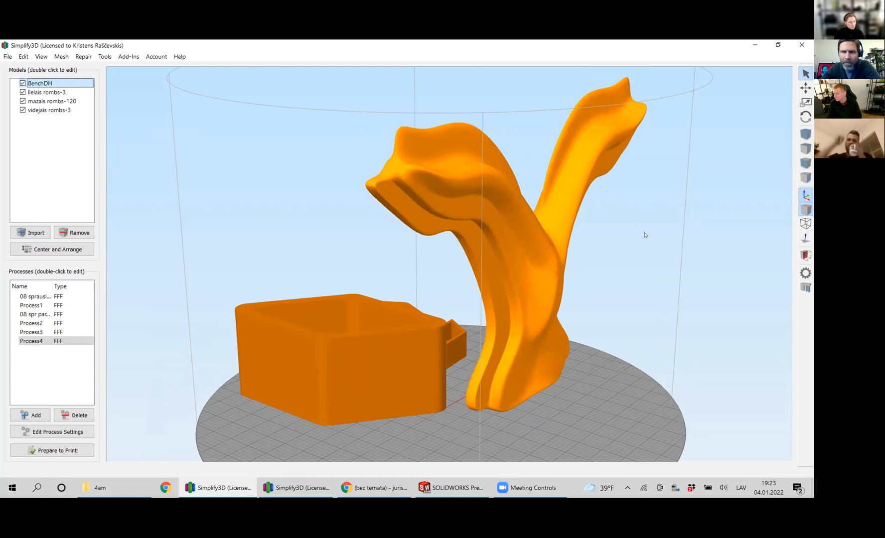
pyautogui.moveTo(543, 284); pyautogui.dragTo(526, 302, button='right')
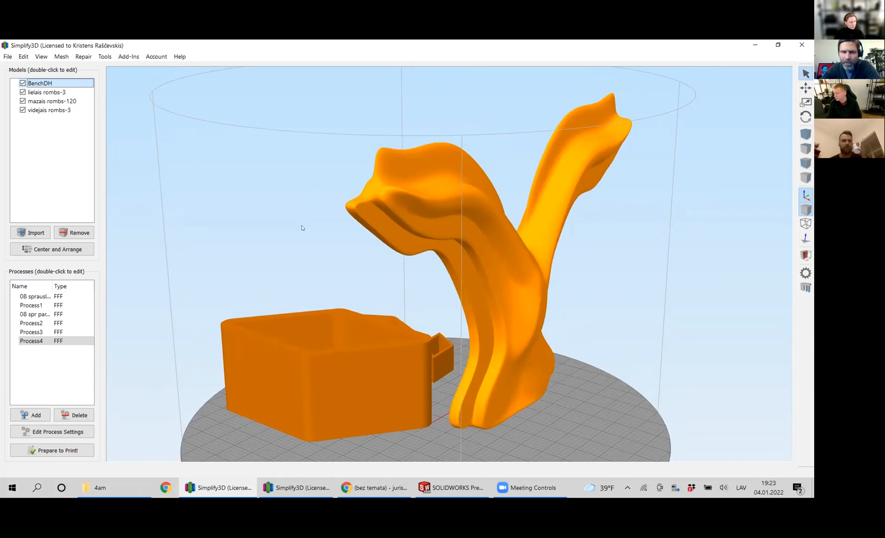
pyautogui.moveTo(595, 300); pyautogui.dragTo(403, 237)
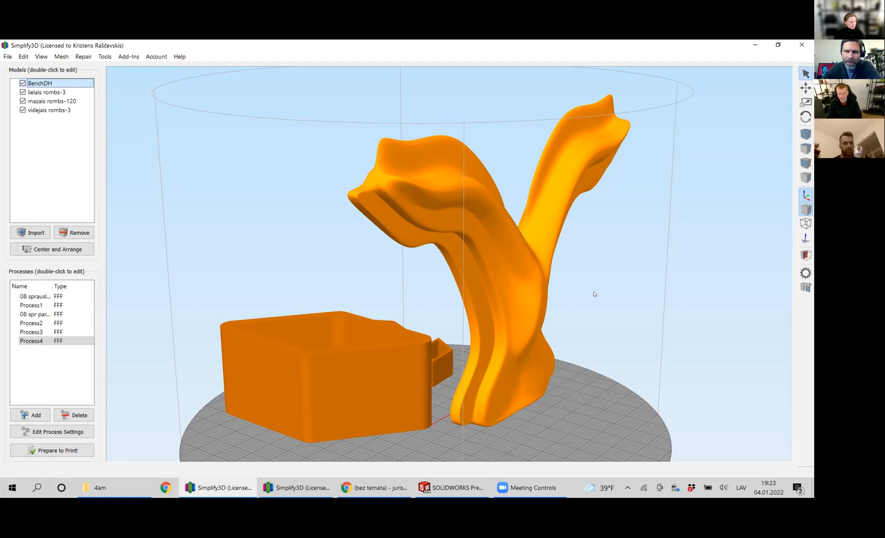
pyautogui.moveTo(593, 283); pyautogui.dragTo(593, 291)
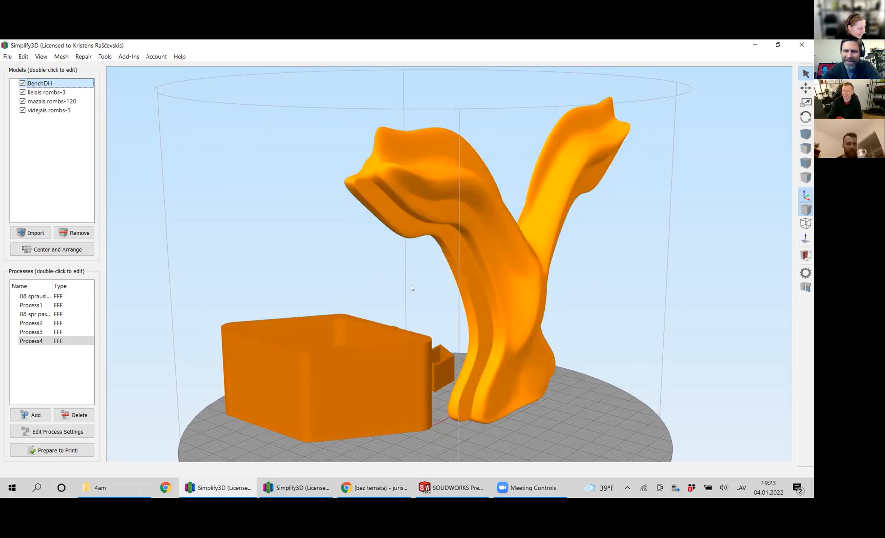
pyautogui.moveTo(580, 336); pyautogui.dragTo(574, 338)
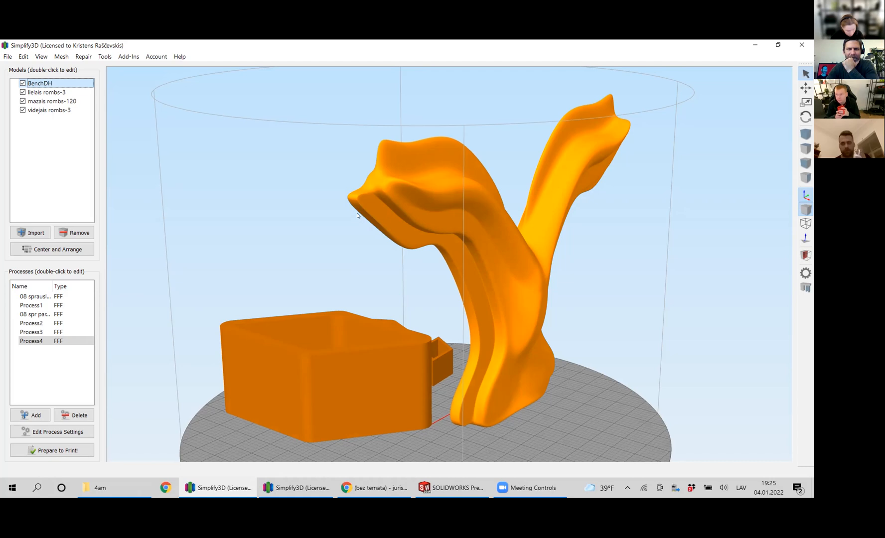
pyautogui.moveTo(607, 343); pyautogui.dragTo(601, 363)
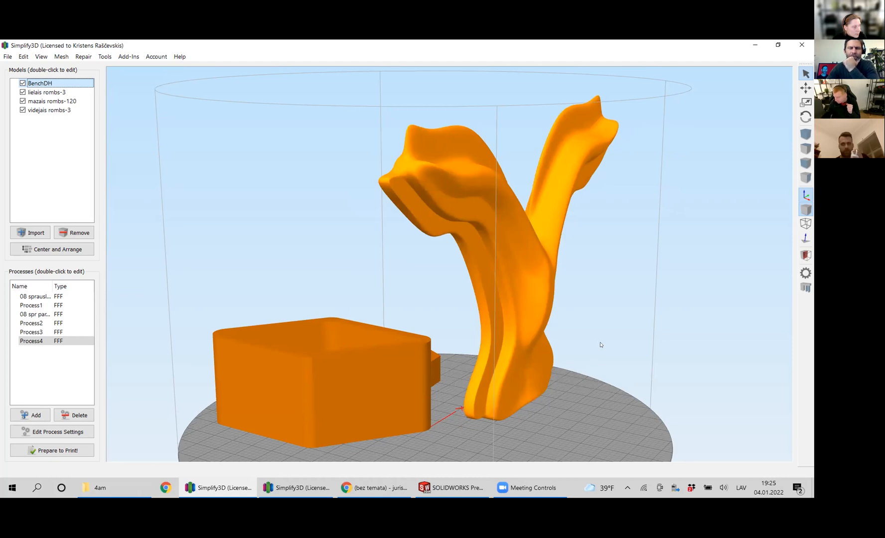
pyautogui.moveTo(591, 363)
pyautogui.mouseDown()
pyautogui.moveTo(577, 362)
pyautogui.moveTo(591, 377)
pyautogui.mouseUp()
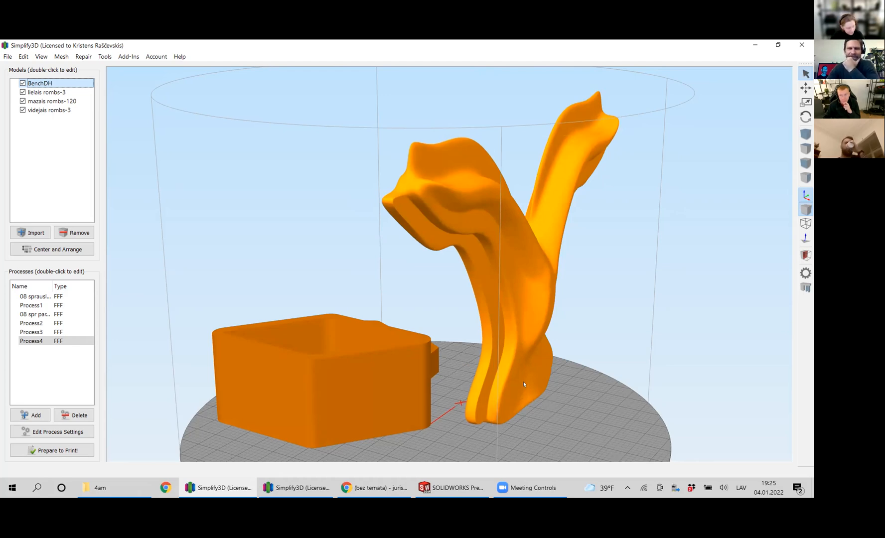
pyautogui.moveTo(570, 394); pyautogui.dragTo(586, 404)
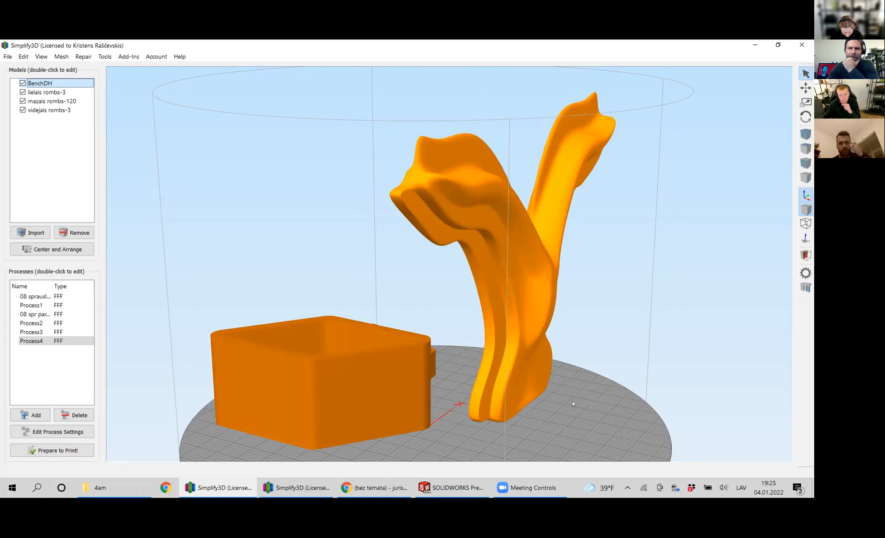
pyautogui.moveTo(565, 402)
pyautogui.mouseDown()
pyautogui.moveTo(577, 394)
pyautogui.moveTo(565, 402)
pyautogui.mouseUp()
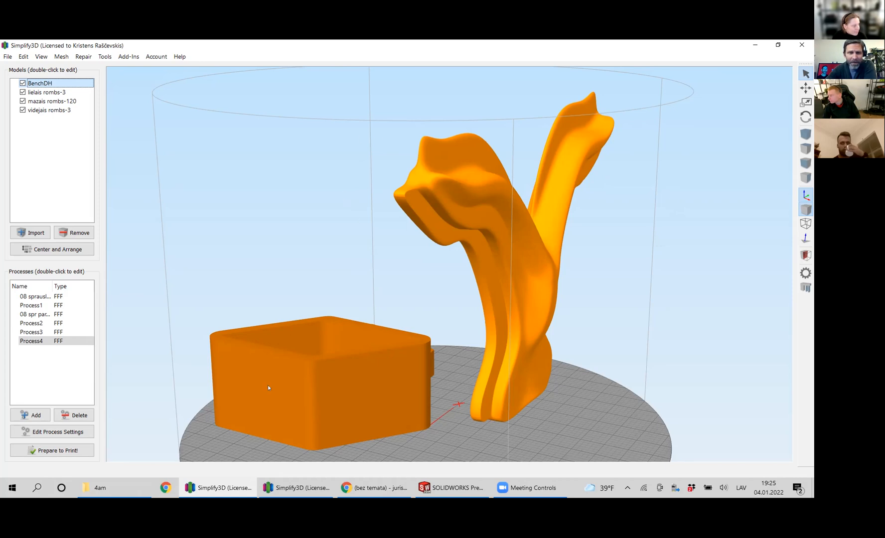
# Switch to the Simplify3D window holding the sols 1 pret 10 model and examine its overall winding shape from several angles.
pyautogui.click(107, 488)
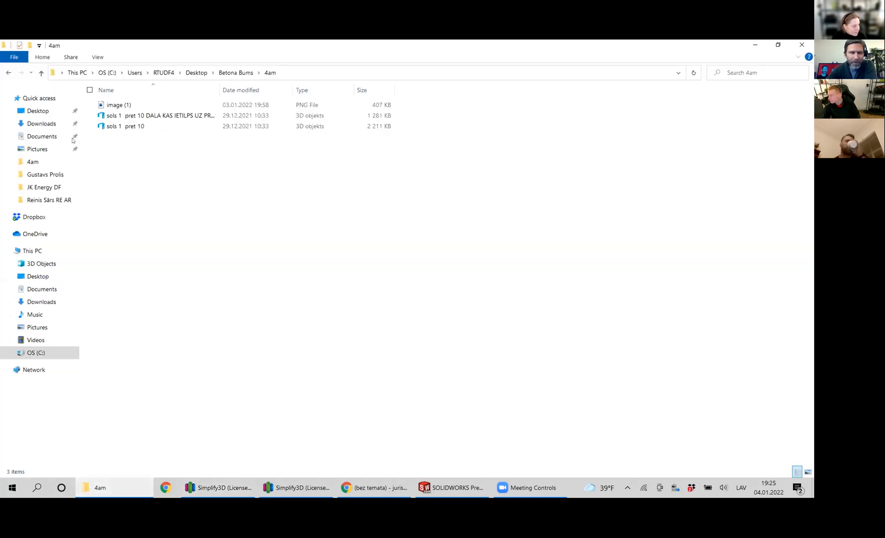
pyautogui.click(289, 486)
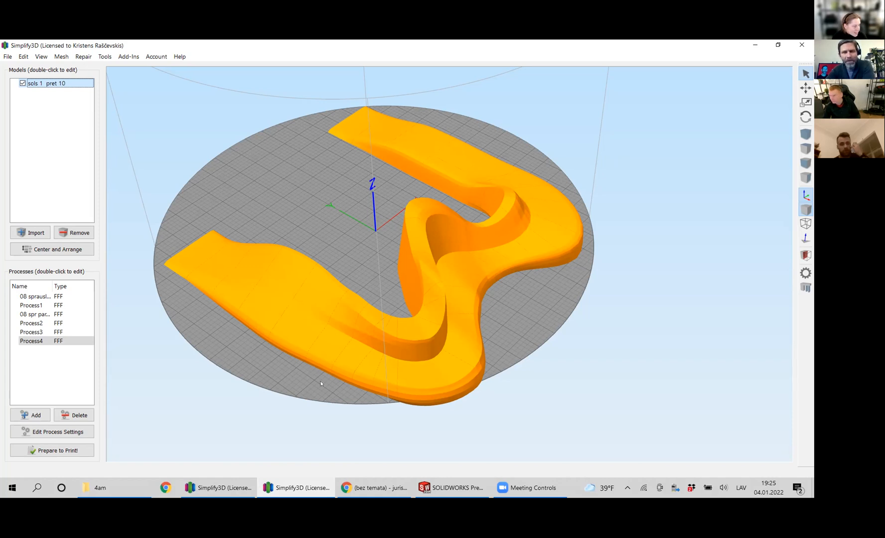
pyautogui.moveTo(328, 388); pyautogui.dragTo(362, 376)
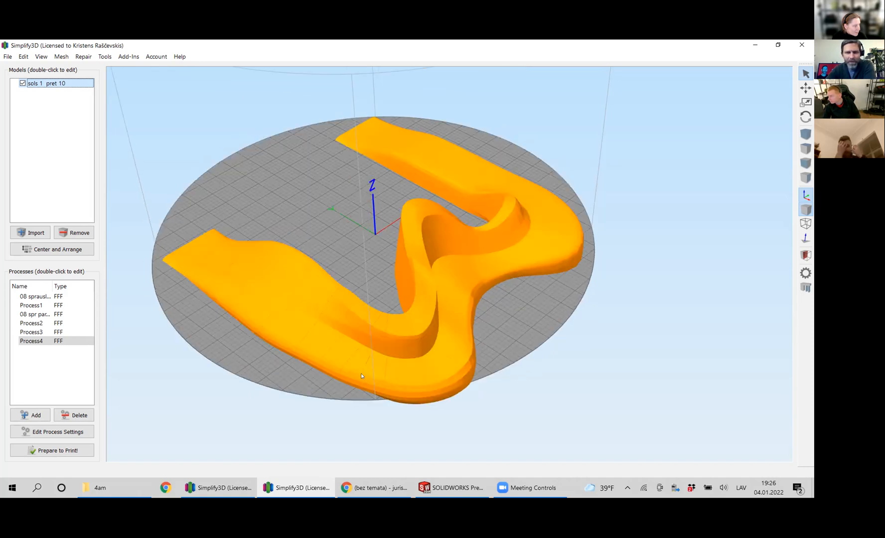
pyautogui.scroll(3, 336, 367)
pyautogui.scroll(-2, 334, 354)
pyautogui.moveTo(329, 357)
pyautogui.mouseDown(button='middle')
pyautogui.moveTo(341, 355)
pyautogui.moveTo(336, 350)
pyautogui.mouseUp(button='middle')
pyautogui.moveTo(337, 351)
pyautogui.mouseDown()
pyautogui.moveTo(350, 316)
pyautogui.moveTo(488, 326)
pyautogui.moveTo(299, 328)
pyautogui.moveTo(387, 348)
pyautogui.moveTo(347, 347)
pyautogui.moveTo(355, 320)
pyautogui.moveTo(431, 321)
pyautogui.moveTo(410, 318)
pyautogui.mouseUp()
pyautogui.moveTo(347, 321); pyautogui.dragTo(319, 342)
pyautogui.moveTo(408, 378); pyautogui.dragTo(390, 403)
pyautogui.moveTo(300, 390); pyautogui.dragTo(352, 381, button='right')
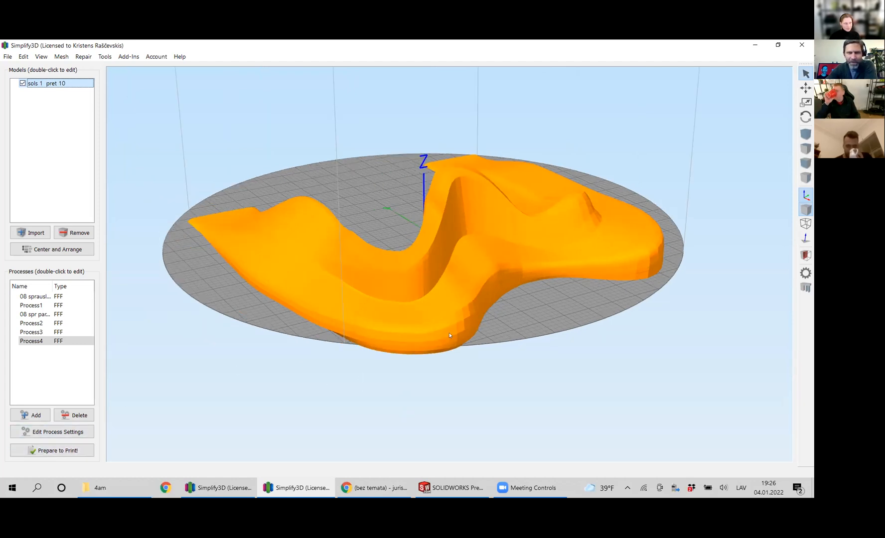
pyautogui.moveTo(449, 335); pyautogui.dragTo(468, 339)
# Inspect the raised curved wall and the segment lines of the sols 1 pret 10 model up close.
pyautogui.scroll(5, 468, 339)
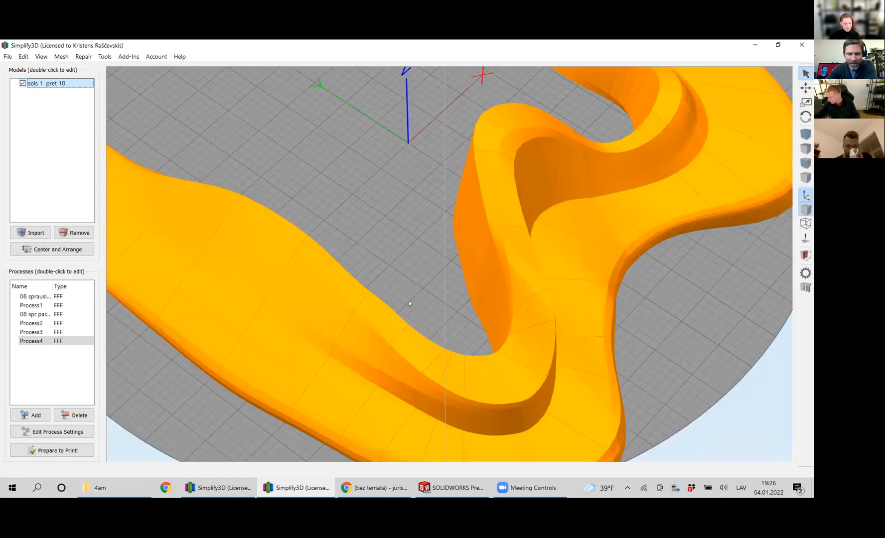
pyautogui.moveTo(409, 302); pyautogui.dragTo(375, 196, button='right')
pyautogui.scroll(3, 403, 280)
pyautogui.moveTo(403, 281); pyautogui.dragTo(421, 235, button='right')
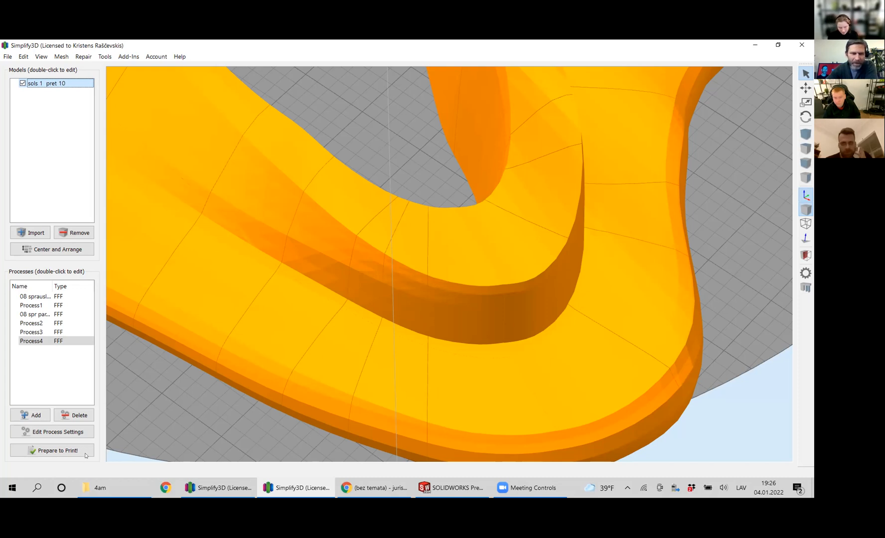
pyautogui.scroll(3, 547, 319)
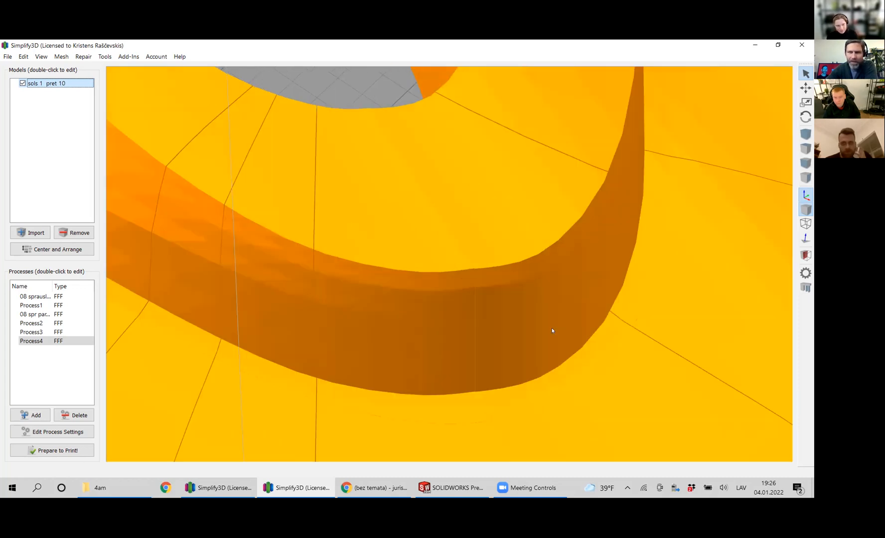
pyautogui.scroll(-10, 477, 280)
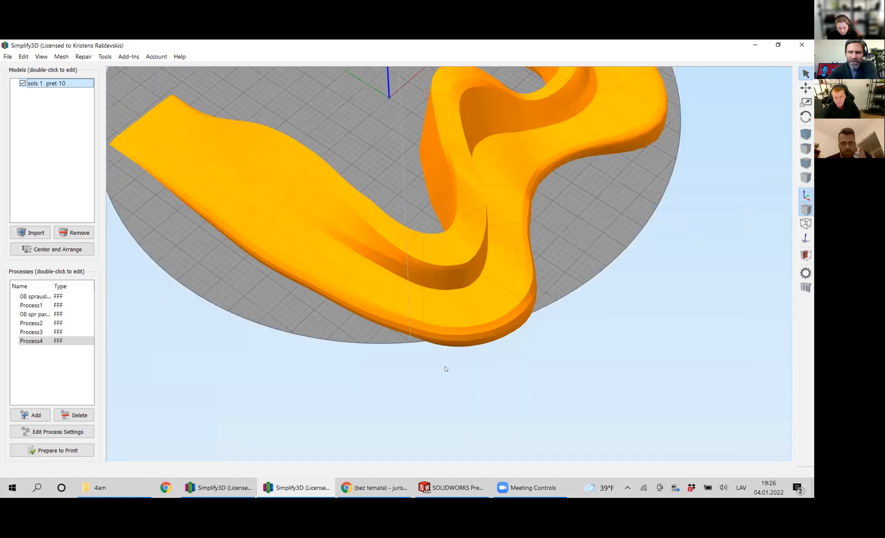
pyautogui.moveTo(447, 369); pyautogui.dragTo(415, 449, button='middle')
pyautogui.scroll(2, 380, 376)
pyautogui.moveTo(380, 376); pyautogui.dragTo(374, 417, button='middle')
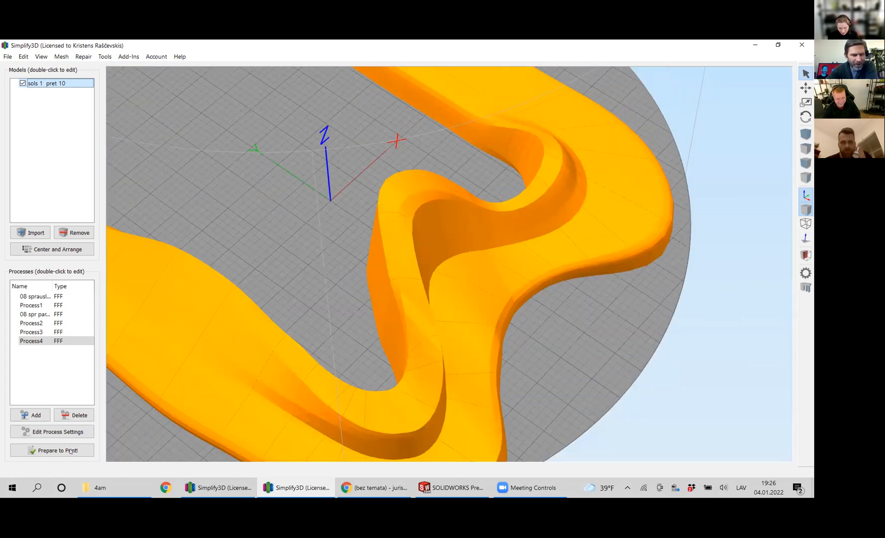
# Slice the sols 1 pret 10 model with only Process4 selected to generate its toolpath preview.
pyautogui.click(70, 451)
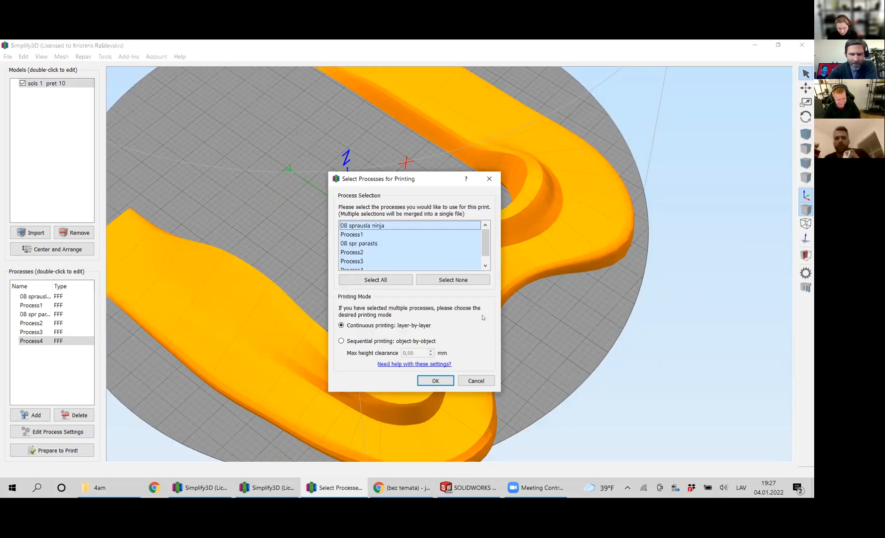
pyautogui.click(445, 281)
pyautogui.scroll(-1, 484, 257)
pyautogui.click(409, 261)
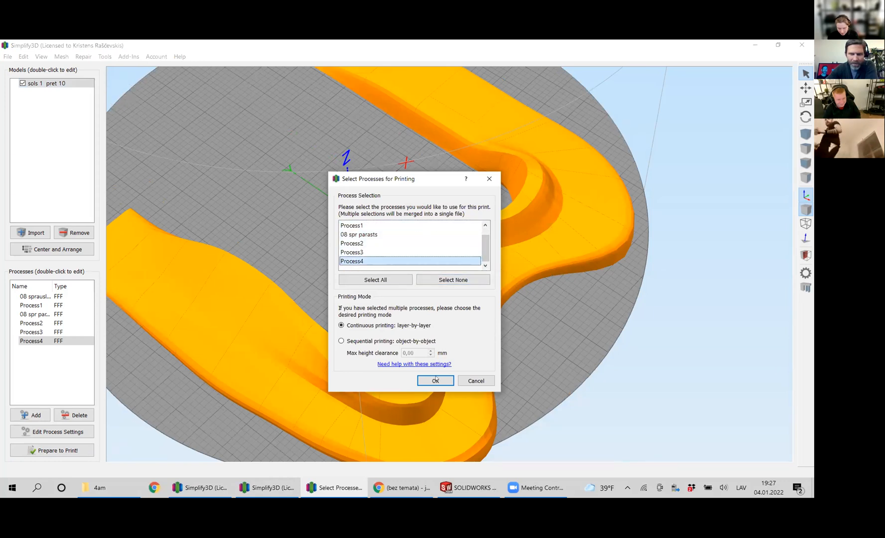
pyautogui.click(435, 380)
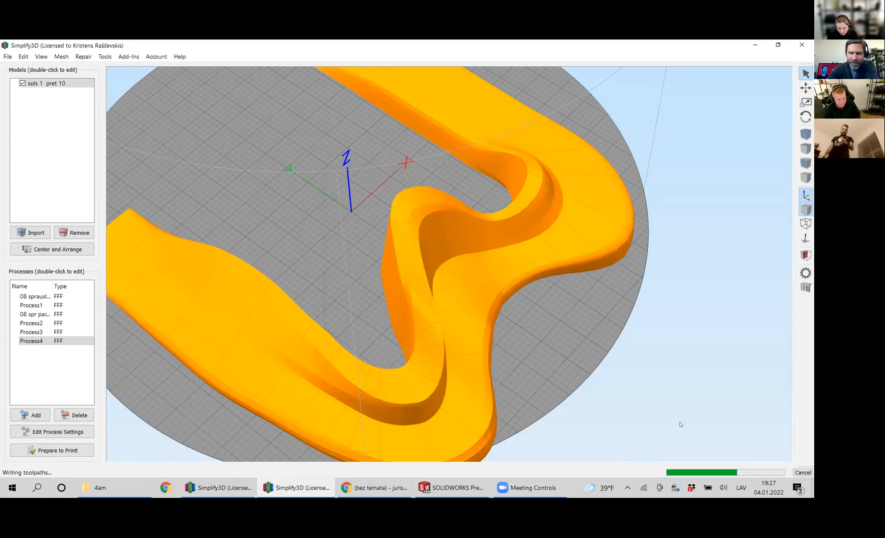
# Examine the sliced bench's toolpaths from above and from the side, checking the solid top areas, perimeters and segment divisions.
pyautogui.moveTo(733, 446); pyautogui.dragTo(576, 451)
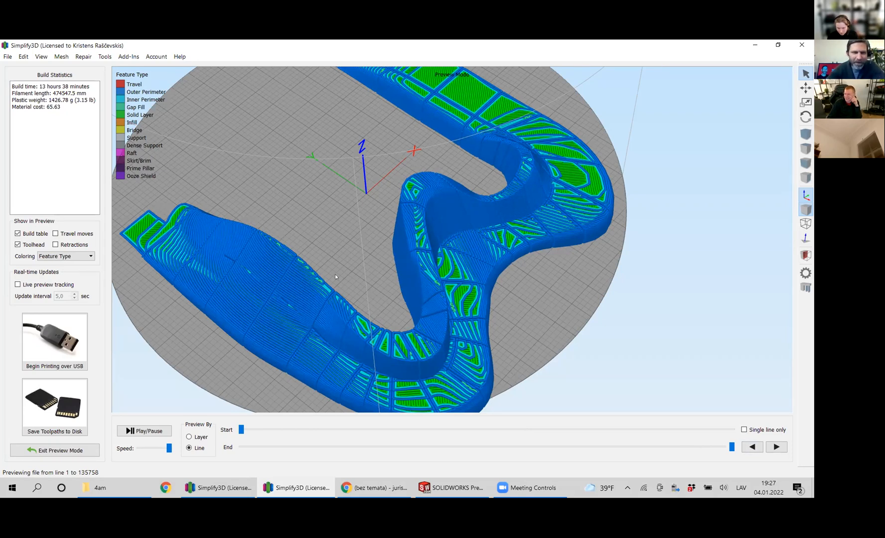
pyautogui.scroll(-5, 321, 302)
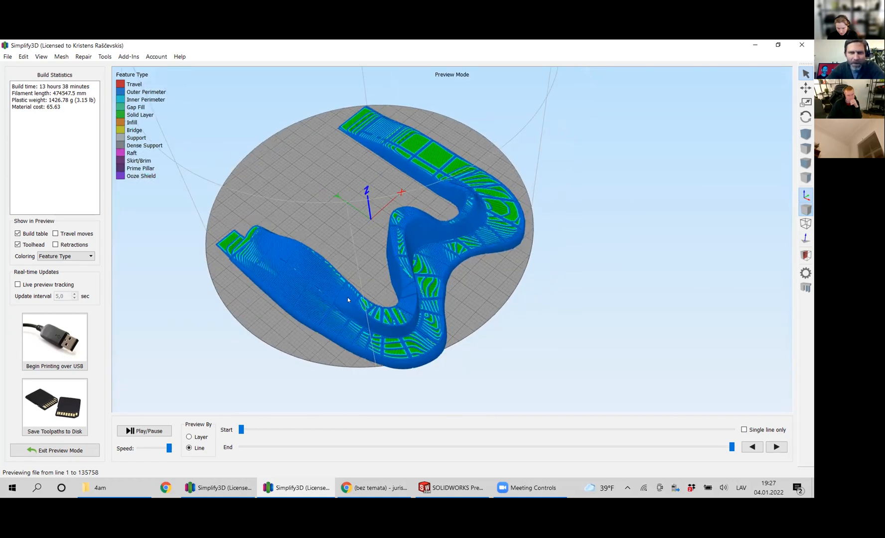
pyautogui.scroll(4, 347, 299)
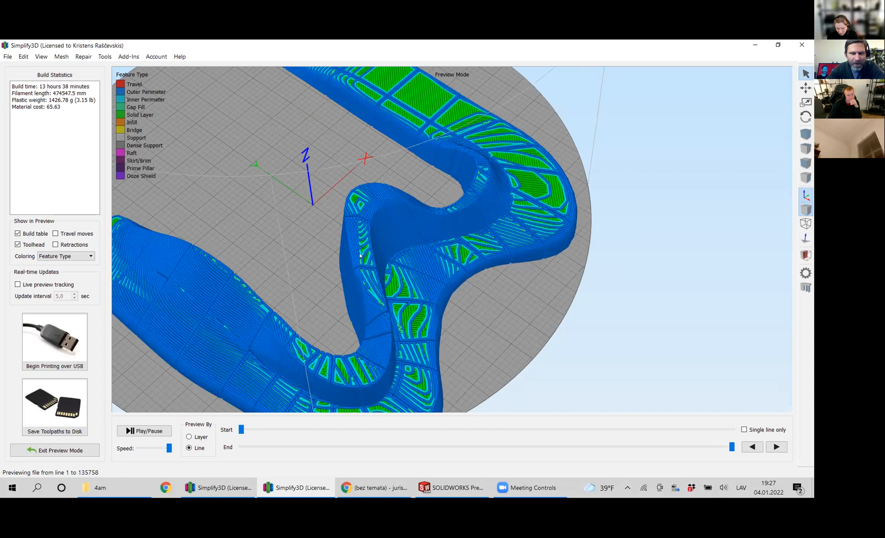
pyautogui.scroll(-4, 360, 256)
pyautogui.moveTo(396, 251); pyautogui.dragTo(414, 323)
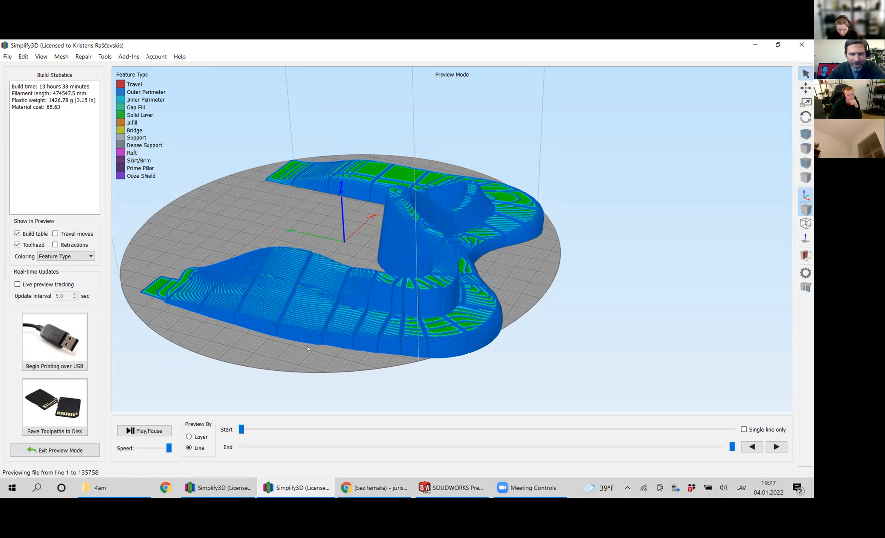
pyautogui.moveTo(356, 273); pyautogui.dragTo(396, 288)
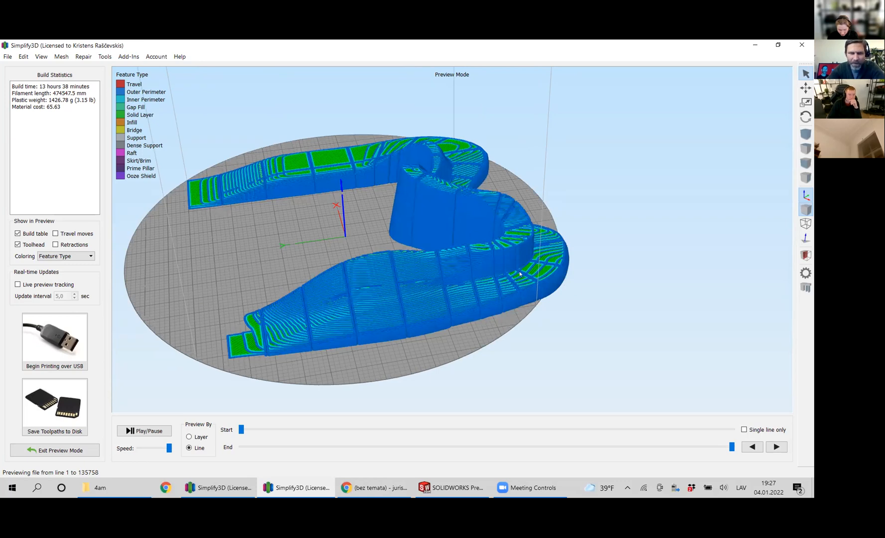
pyautogui.moveTo(486, 289); pyautogui.dragTo(329, 337)
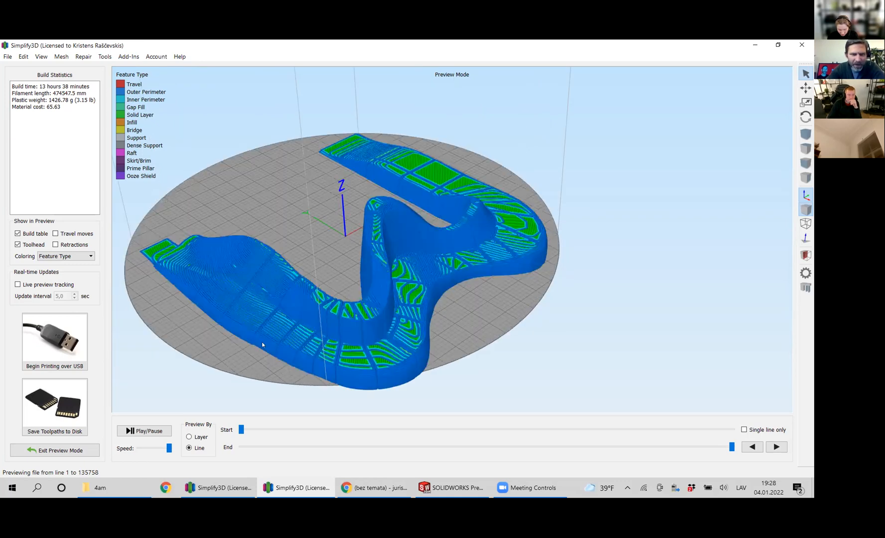
# Compare the layer stepping on the bench's sloping surfaces between low and near-overhead views.
pyautogui.scroll(3, 262, 344)
pyautogui.scroll(-3, 262, 344)
pyautogui.moveTo(257, 343); pyautogui.dragTo(286, 339, button='middle')
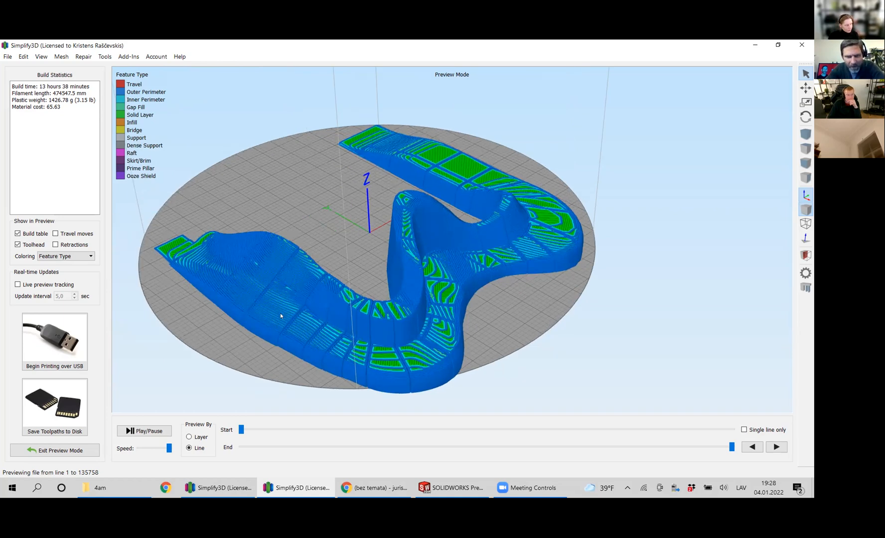
pyautogui.moveTo(281, 316); pyautogui.dragTo(295, 329)
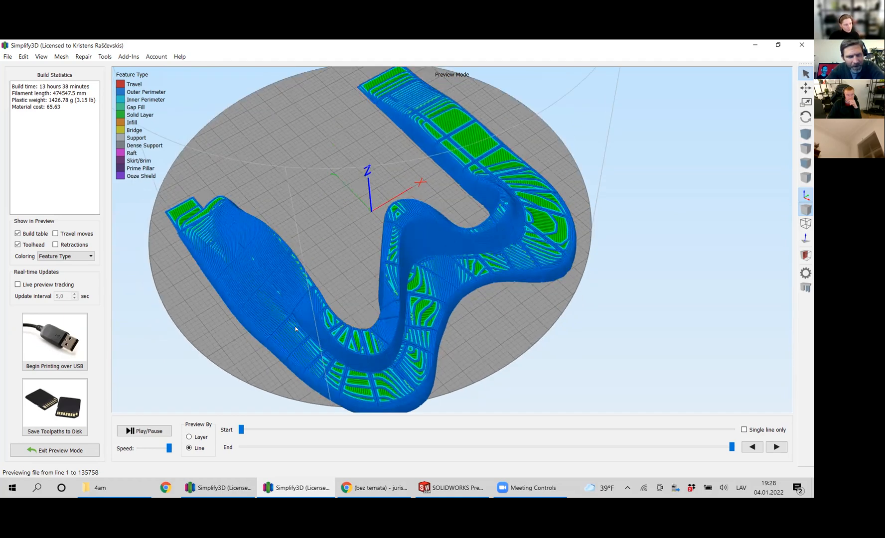
pyautogui.moveTo(314, 267)
pyautogui.mouseDown()
pyautogui.moveTo(252, 264)
pyautogui.moveTo(299, 269)
pyautogui.mouseUp()
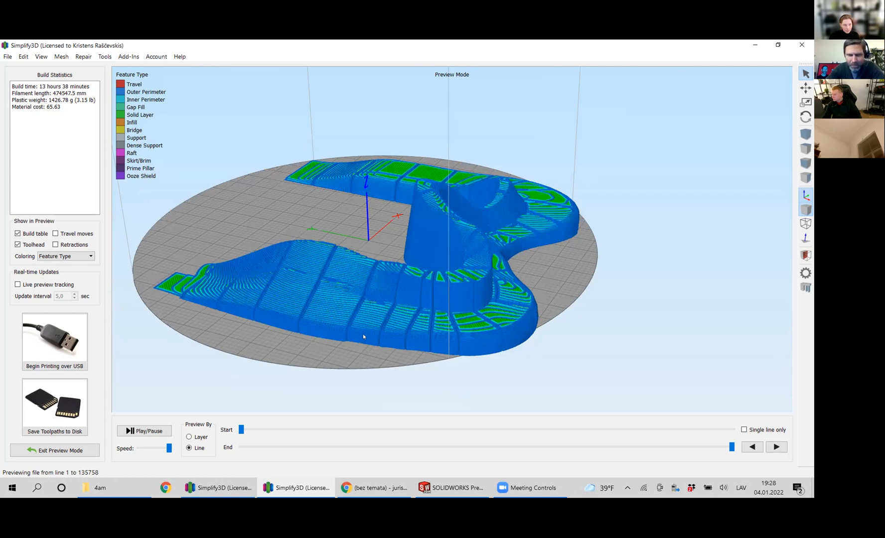
pyautogui.moveTo(354, 332); pyautogui.dragTo(496, 344)
pyautogui.moveTo(423, 350); pyautogui.dragTo(368, 392)
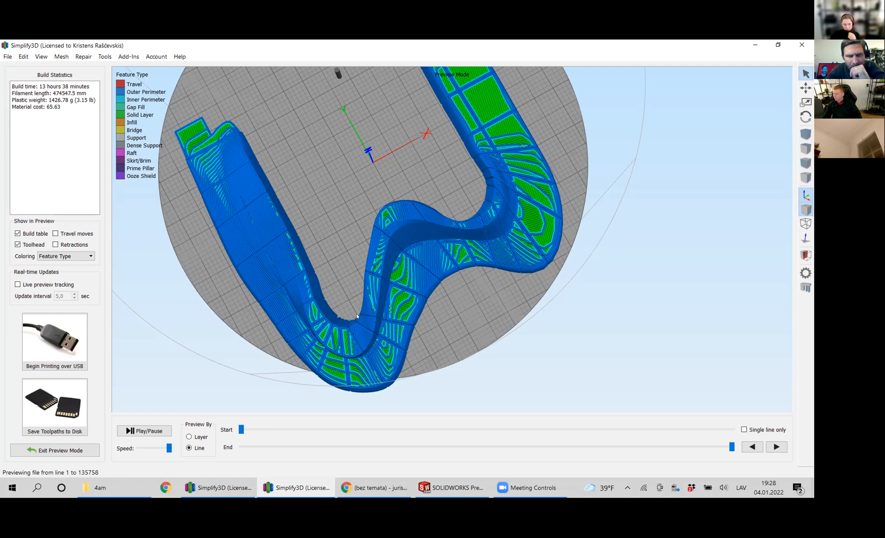
# Inspect the toolpaths on the bench's inner wall and its two tapered ends.
pyautogui.moveTo(357, 314); pyautogui.dragTo(442, 240)
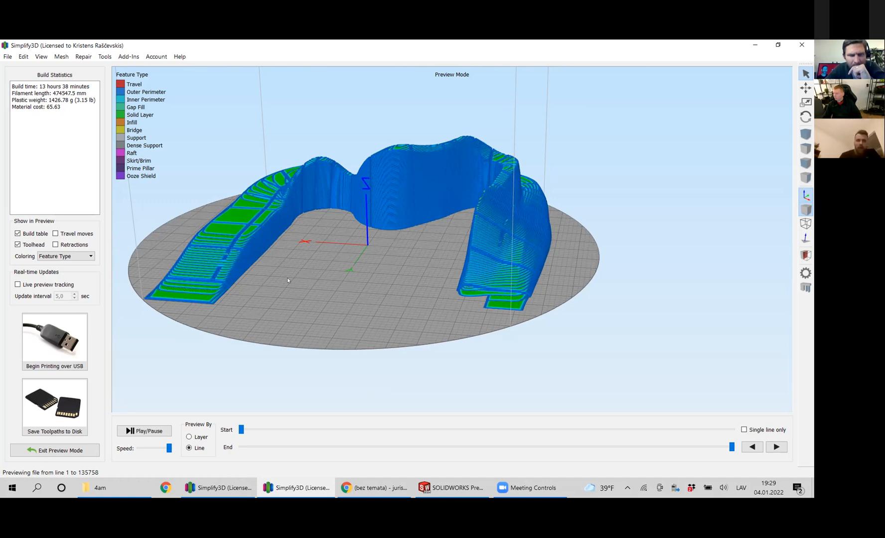
pyautogui.scroll(1, 287, 278)
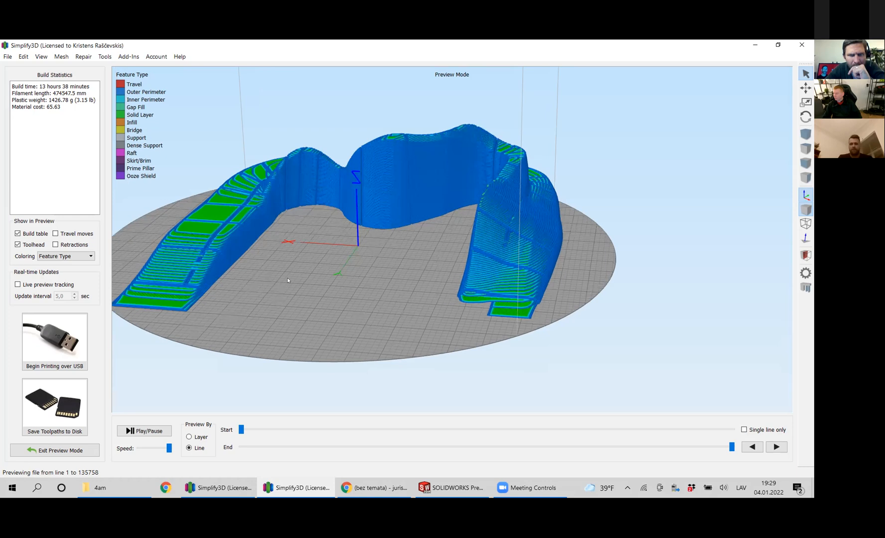
pyautogui.scroll(-2, 288, 278)
pyautogui.moveTo(274, 304); pyautogui.dragTo(267, 306)
pyautogui.moveTo(456, 300); pyautogui.dragTo(421, 327)
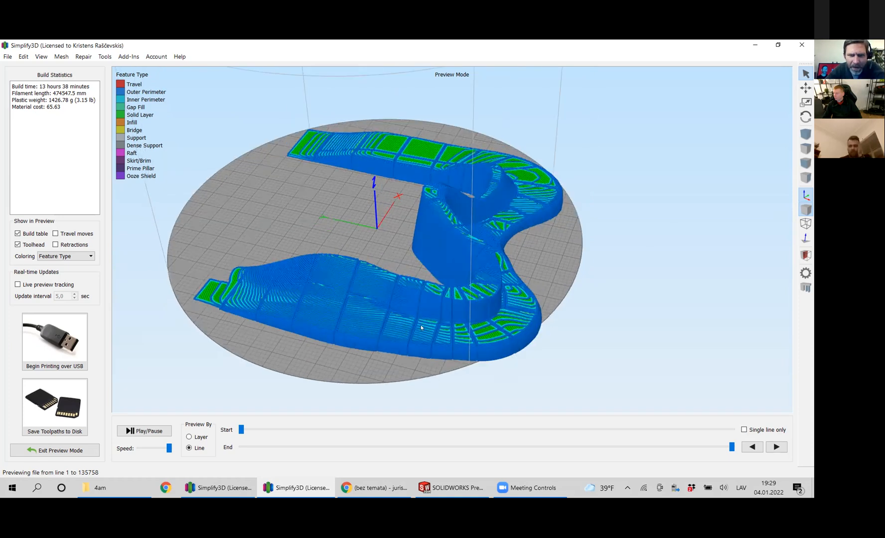
# Check the perimeter layers along the bench's wide section and outer bend, and view the inner wall from the open side.
pyautogui.moveTo(389, 296); pyautogui.dragTo(361, 245, button='right')
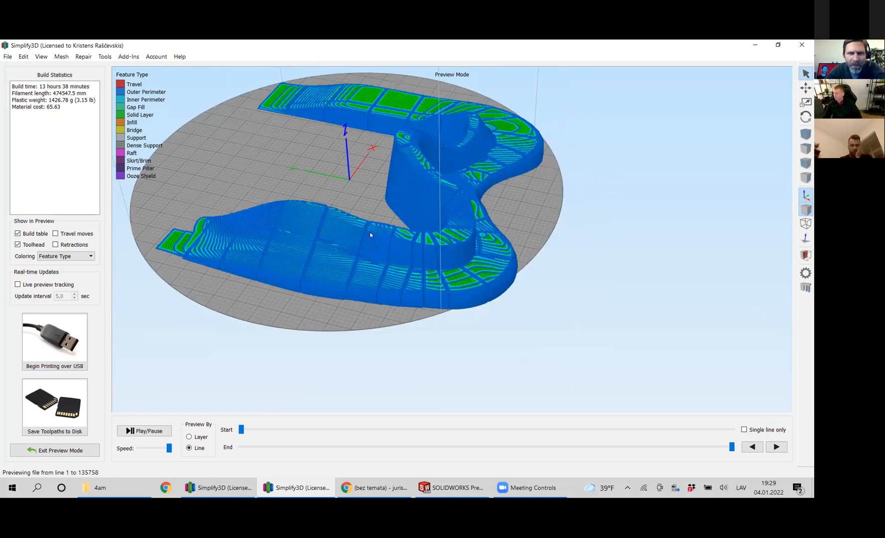
pyautogui.scroll(3, 384, 244)
pyautogui.scroll(-2, 387, 244)
pyautogui.moveTo(329, 280); pyautogui.dragTo(344, 298, button='right')
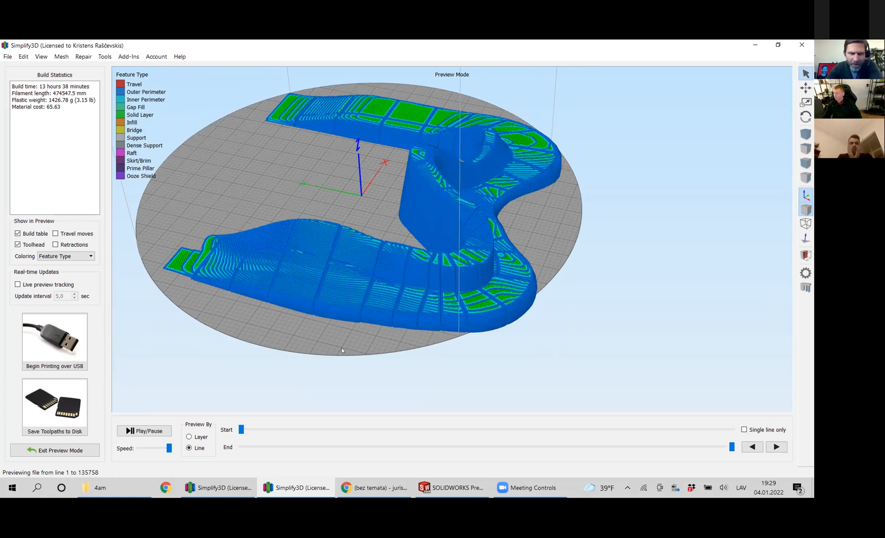
pyautogui.moveTo(356, 317); pyautogui.dragTo(370, 329)
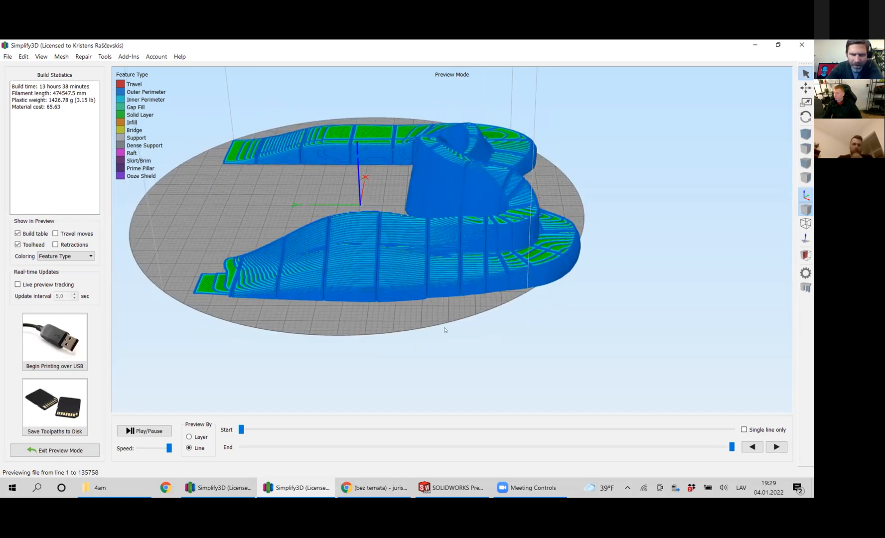
pyautogui.moveTo(445, 327)
pyautogui.mouseDown()
pyautogui.moveTo(440, 334)
pyautogui.moveTo(444, 285)
pyautogui.moveTo(510, 281)
pyautogui.moveTo(518, 290)
pyautogui.moveTo(429, 324)
pyautogui.mouseUp()
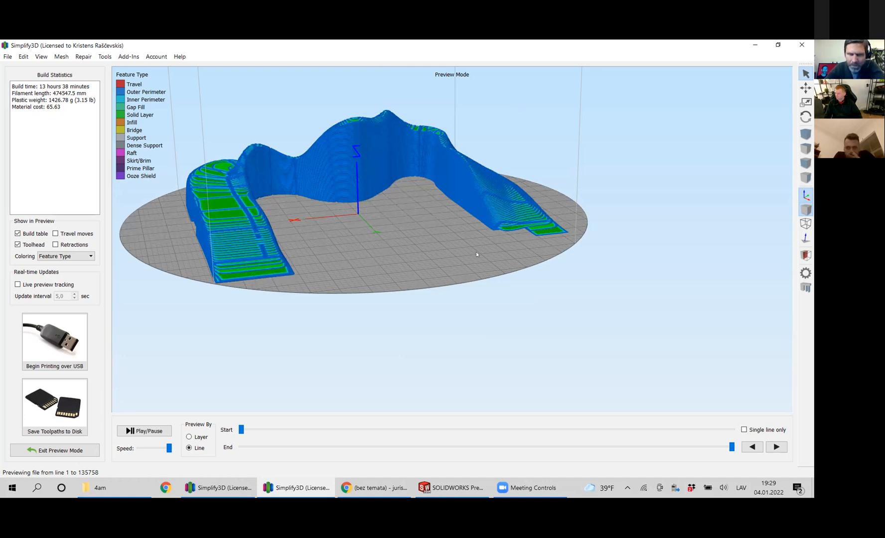
# Inspect the toolpaths on the bench's flat seat arm and its stepped outer side from raised angles.
pyautogui.moveTo(476, 254); pyautogui.dragTo(388, 228)
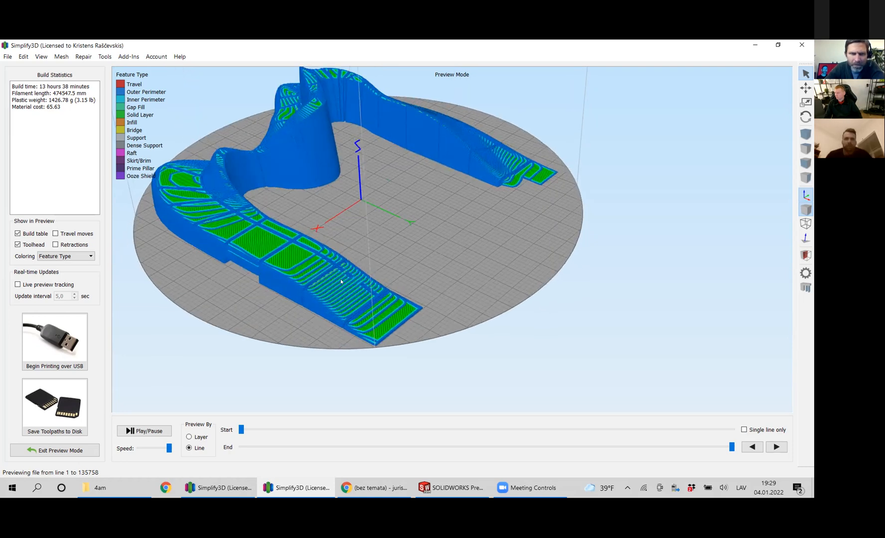
pyautogui.scroll(3, 328, 236)
pyautogui.moveTo(357, 246); pyautogui.dragTo(383, 250, button='right')
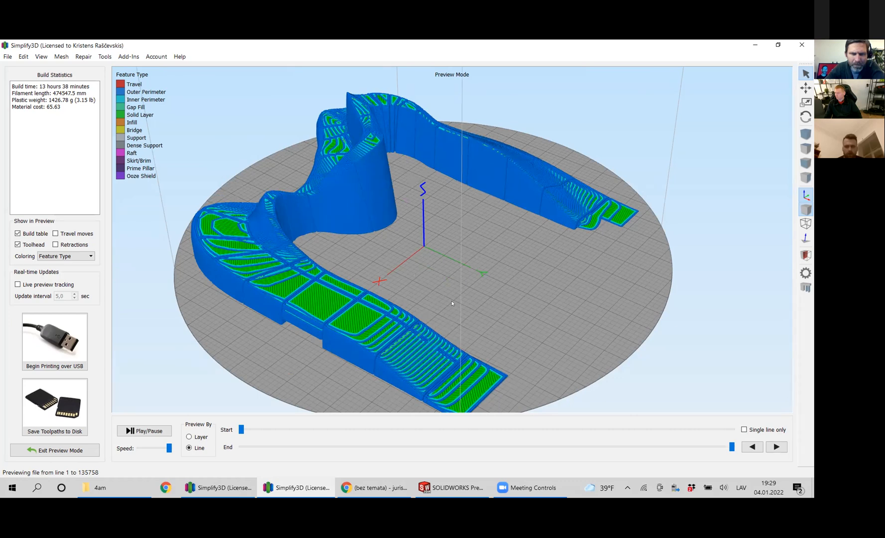
pyautogui.moveTo(491, 310); pyautogui.dragTo(477, 308)
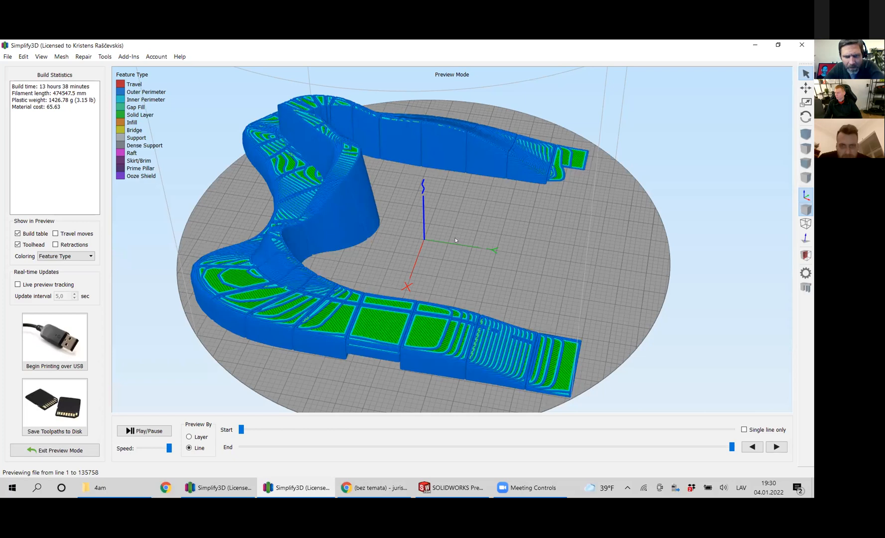
pyautogui.moveTo(456, 286); pyautogui.dragTo(455, 335)
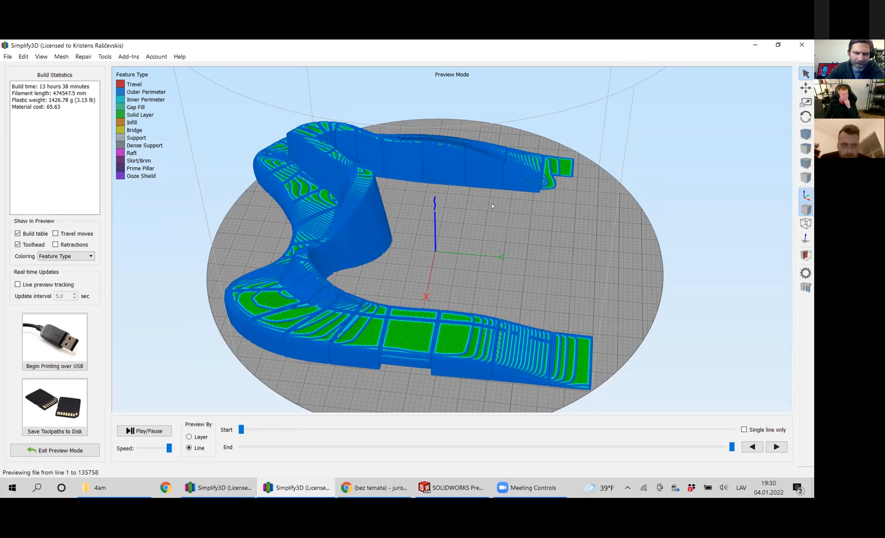
# Examine the toolpaths around the bench's curved seat and backrest from overhead and from the front.
pyautogui.moveTo(428, 268); pyautogui.dragTo(449, 288)
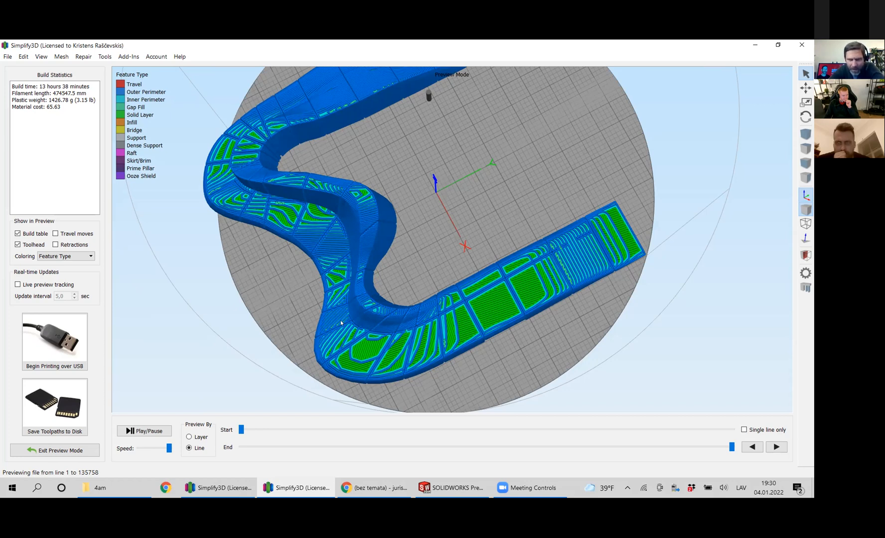
pyautogui.moveTo(437, 219); pyautogui.dragTo(354, 377)
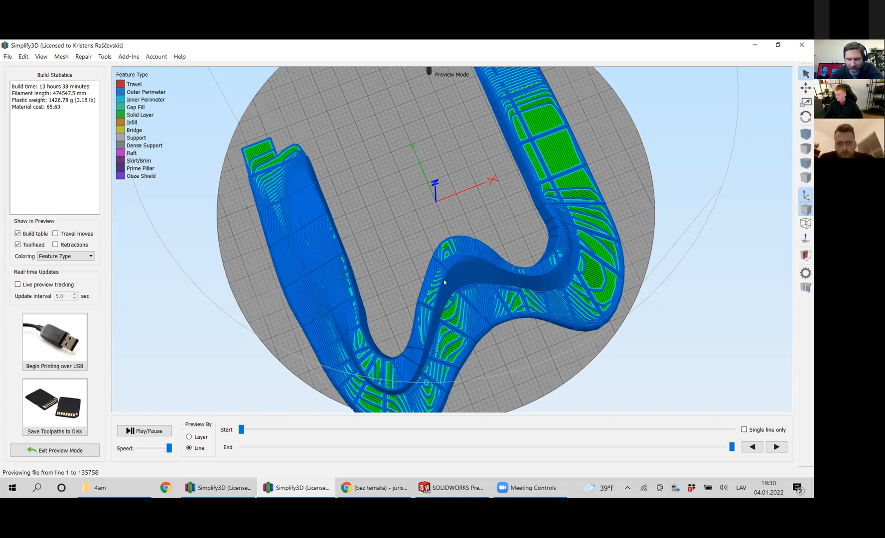
pyautogui.moveTo(400, 350)
pyautogui.mouseDown()
pyautogui.moveTo(410, 338)
pyautogui.moveTo(383, 356)
pyautogui.moveTo(438, 225)
pyautogui.moveTo(414, 351)
pyautogui.mouseUp()
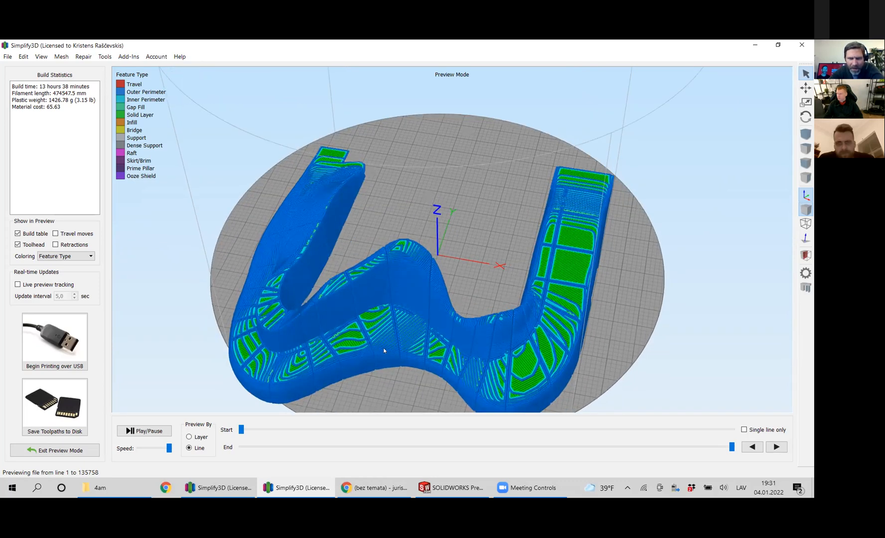
pyautogui.scroll(3, 383, 348)
pyautogui.scroll(-3, 401, 324)
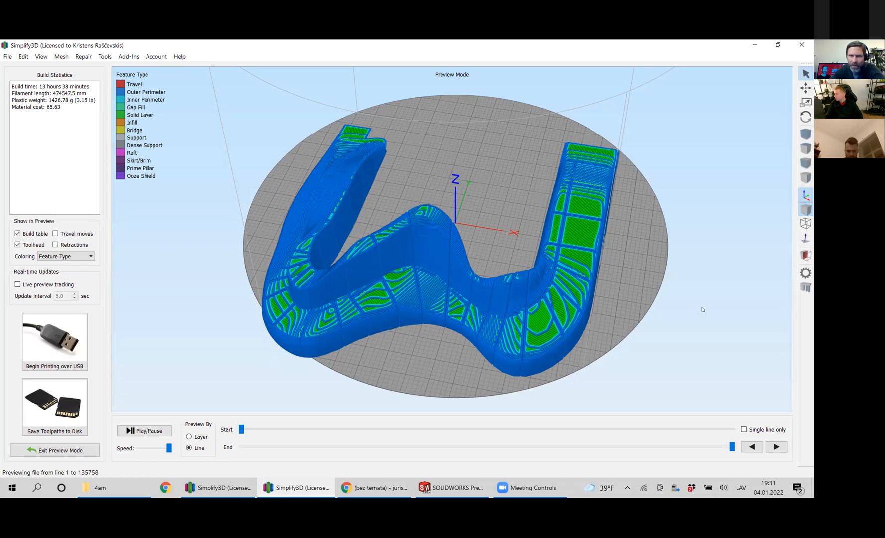
# Inspect the layers on the bench's near sloping end and the recess in its side from a low angle.
pyautogui.moveTo(553, 274); pyautogui.dragTo(531, 290)
pyautogui.scroll(2, 618, 212)
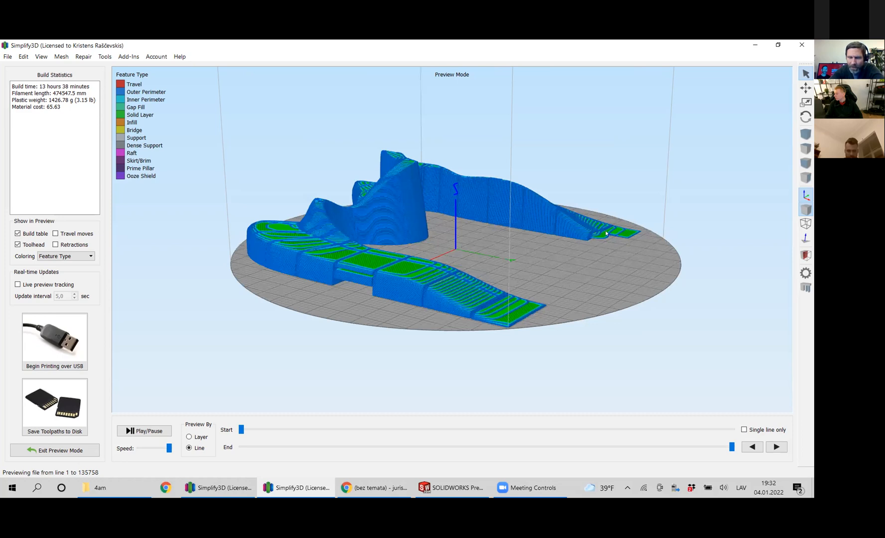
pyautogui.scroll(1, 614, 272)
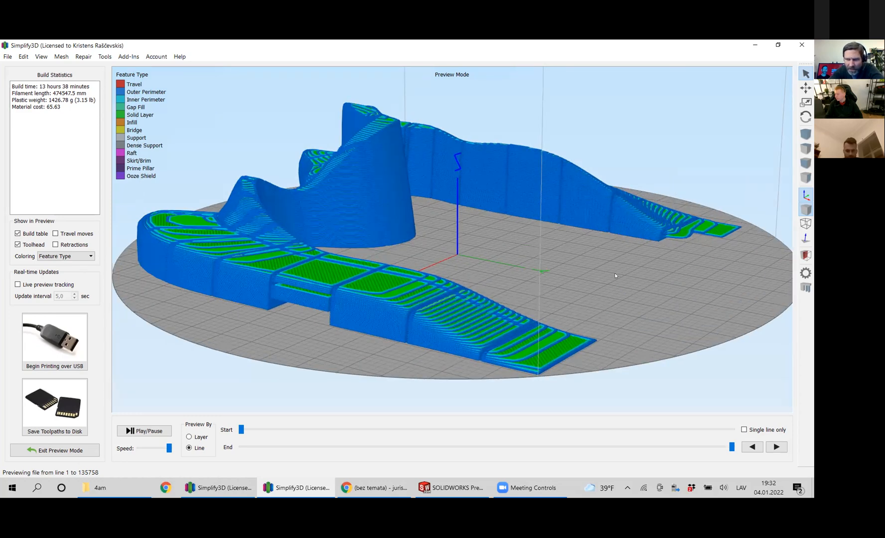
pyautogui.scroll(-2, 614, 275)
pyautogui.moveTo(683, 294); pyautogui.dragTo(663, 308, button='middle')
pyautogui.scroll(2, 647, 282)
pyautogui.moveTo(662, 266); pyautogui.dragTo(696, 288)
pyautogui.scroll(2, 679, 287)
pyautogui.scroll(2, 668, 291)
pyautogui.scroll(-4, 640, 289)
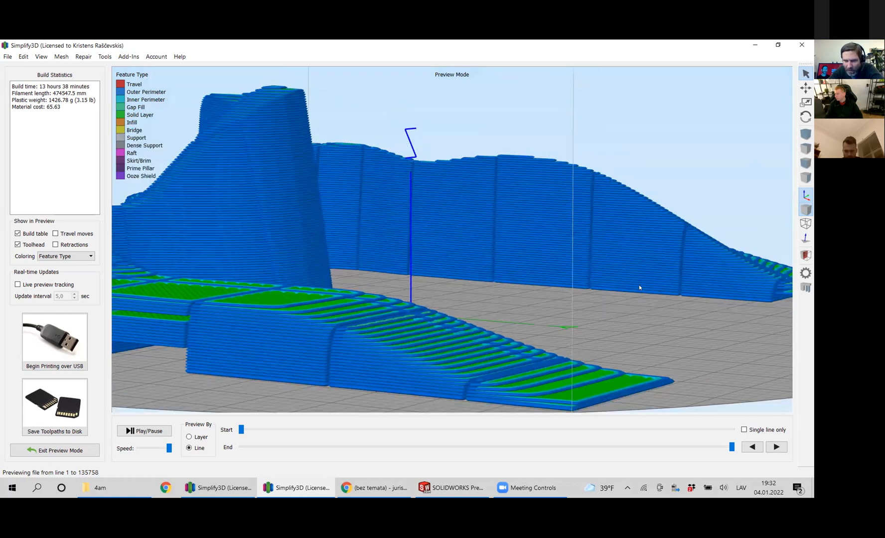
# Examine the layer lines and segment divisions on the bench's far wall down to its tapered end.
pyautogui.moveTo(662, 287); pyautogui.dragTo(640, 289, button='middle')
pyautogui.scroll(3, 628, 290)
pyautogui.moveTo(584, 287); pyautogui.dragTo(572, 286, button='middle')
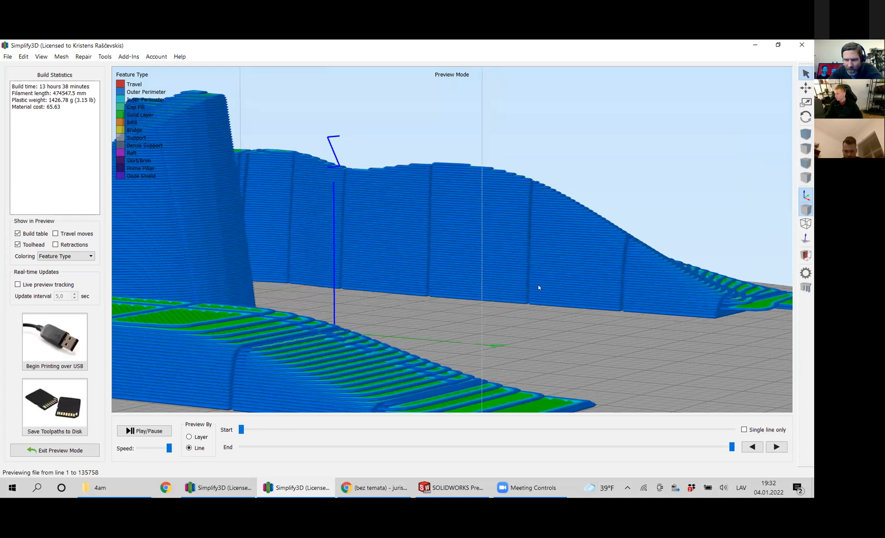
pyautogui.moveTo(680, 314); pyautogui.dragTo(585, 309, button='middle')
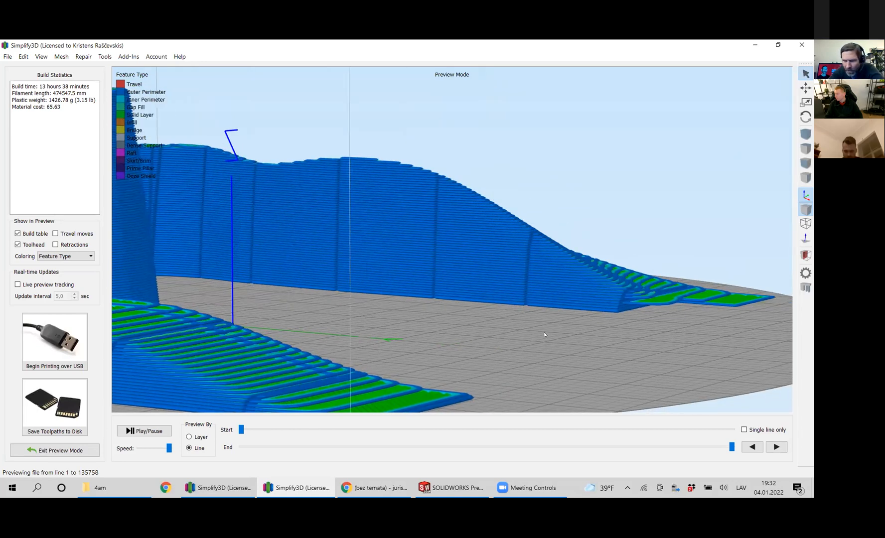
pyautogui.scroll(-3, 509, 316)
pyautogui.scroll(2, 476, 299)
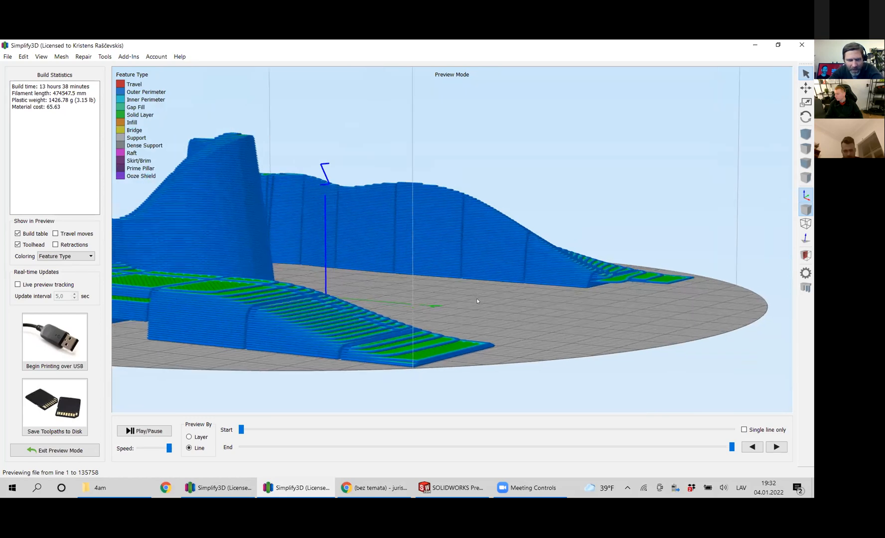
# Compare the toolpaths on the bench's leaning middle peak between a low side view and a raised front view.
pyautogui.moveTo(477, 298); pyautogui.dragTo(478, 298, button='middle')
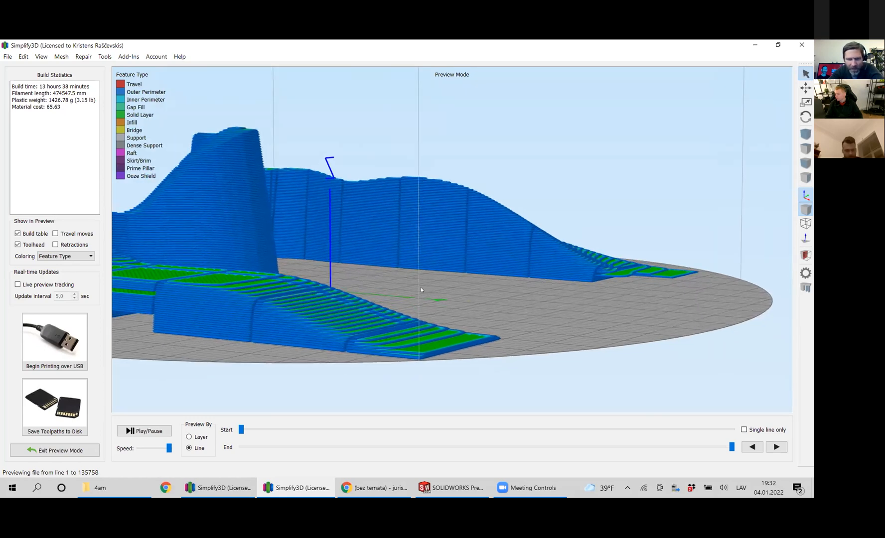
pyautogui.moveTo(420, 290); pyautogui.dragTo(360, 273)
pyautogui.moveTo(360, 273); pyautogui.dragTo(412, 278, button='middle')
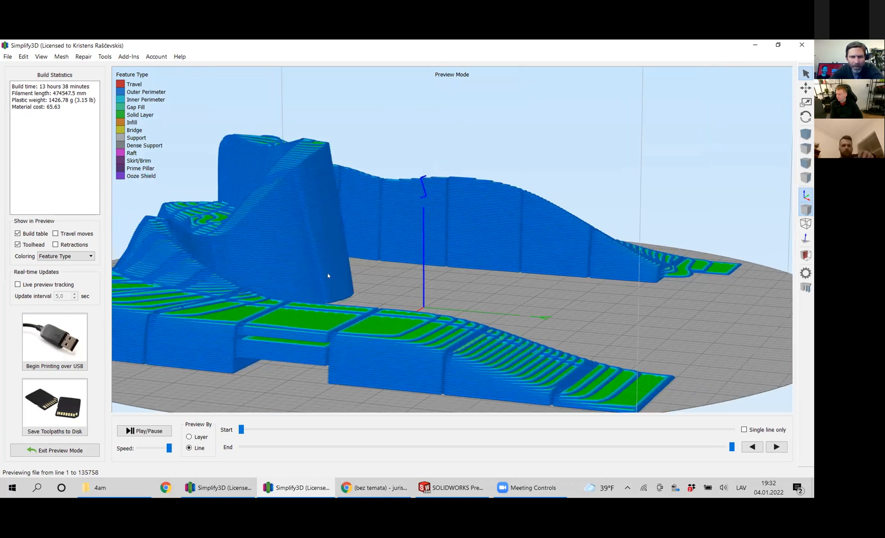
pyautogui.moveTo(414, 305); pyautogui.dragTo(370, 273)
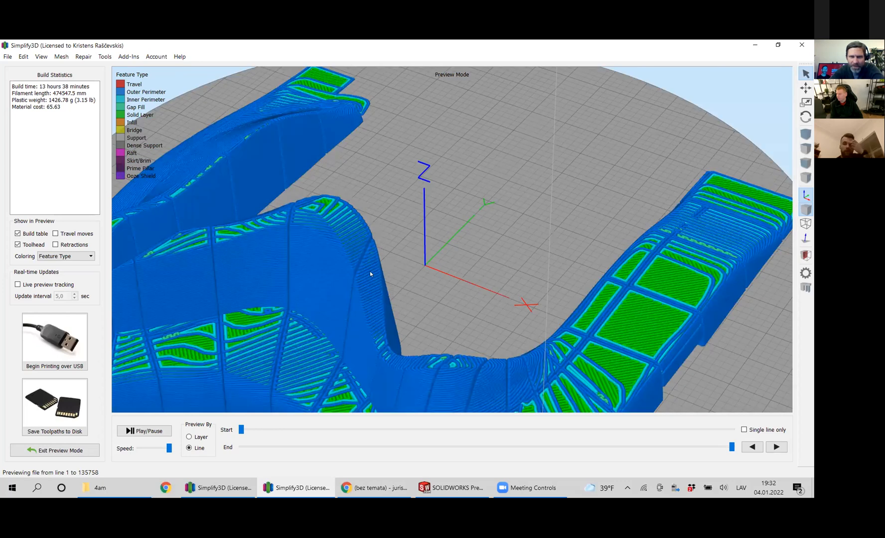
pyautogui.scroll(-5, 348, 271)
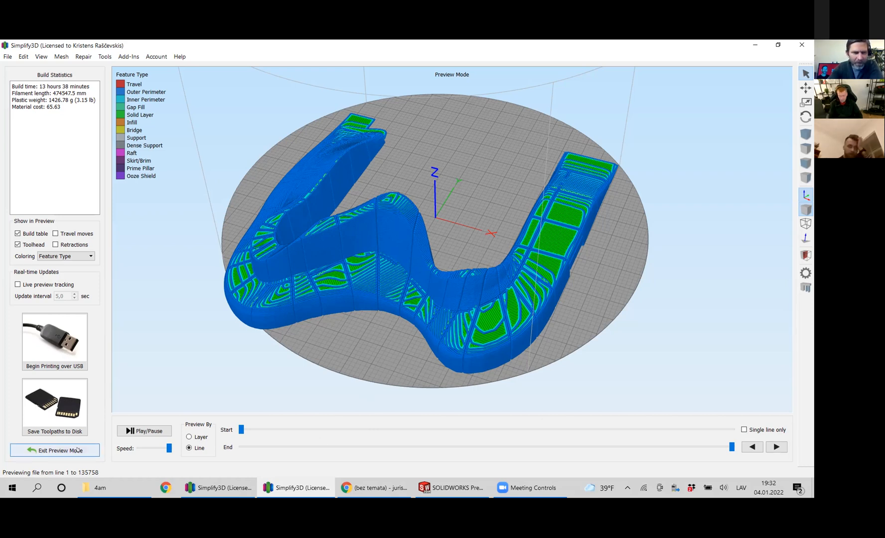
# Leave the toolpath preview and view the solid sols 1 pret 10 model on the build plate.
pyautogui.click(55, 450)
pyautogui.scroll(4, 495, 280)
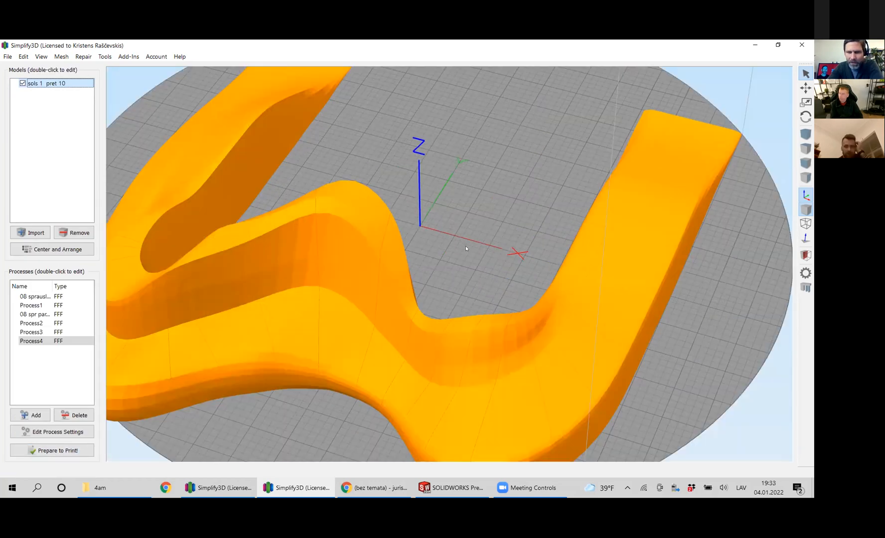
pyautogui.scroll(-3, 509, 287)
pyautogui.moveTo(512, 287); pyautogui.dragTo(510, 349)
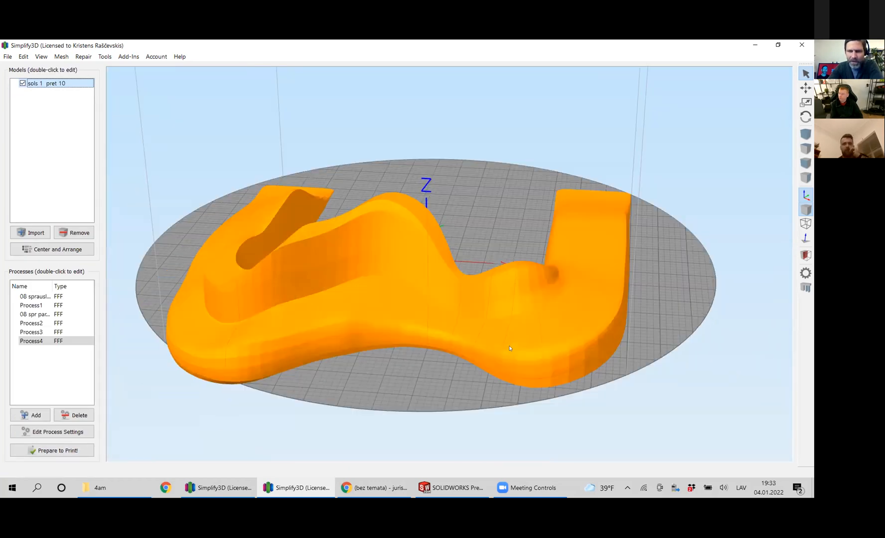
pyautogui.click(73, 450)
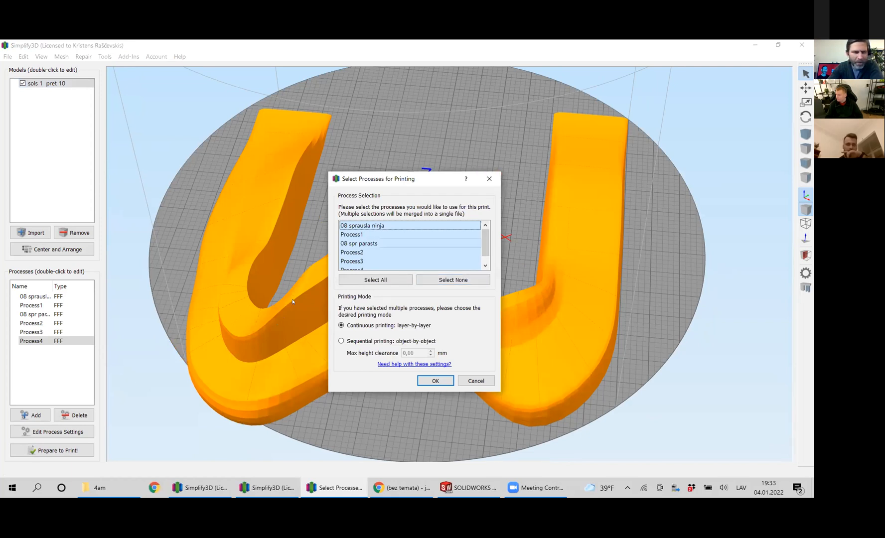
pyautogui.click(476, 380)
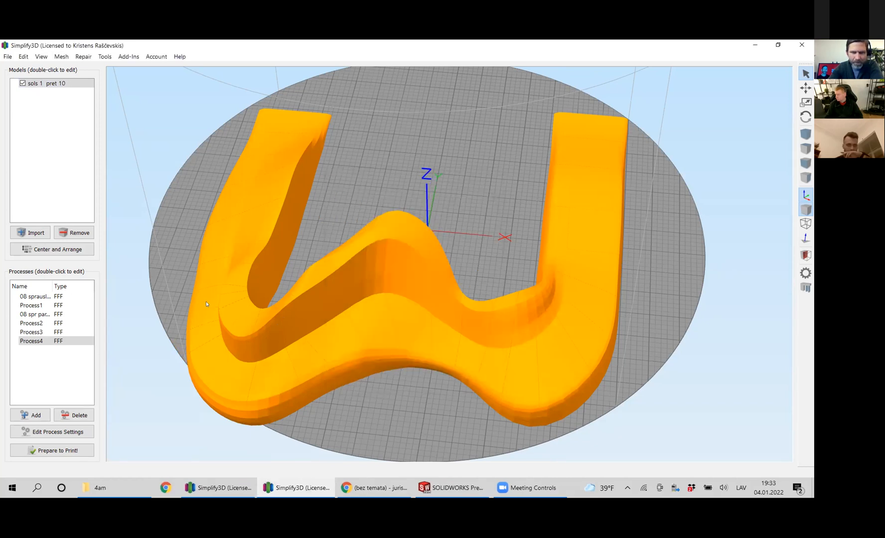
pyautogui.moveTo(418, 344); pyautogui.dragTo(418, 358)
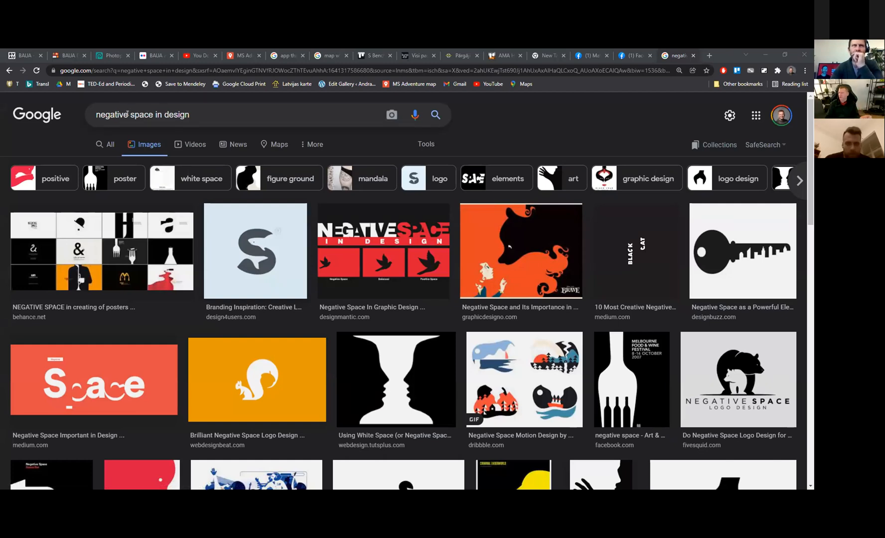
# Browse the "negative space in design" image results in Chrome and open the picture of the key with a skyline.
pyautogui.scroll(-1, 271, 384)
pyautogui.scroll(1, 271, 384)
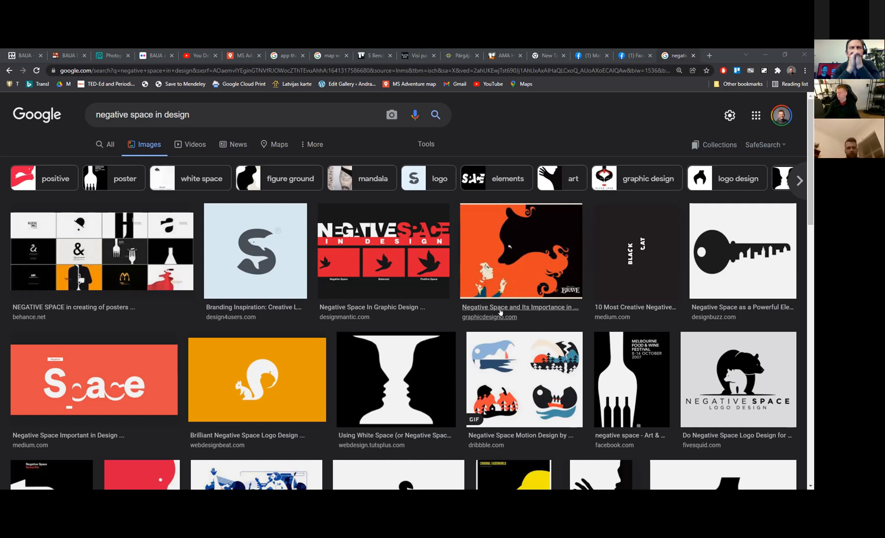
pyautogui.scroll(-1, 495, 299)
pyautogui.scroll(1, 748, 269)
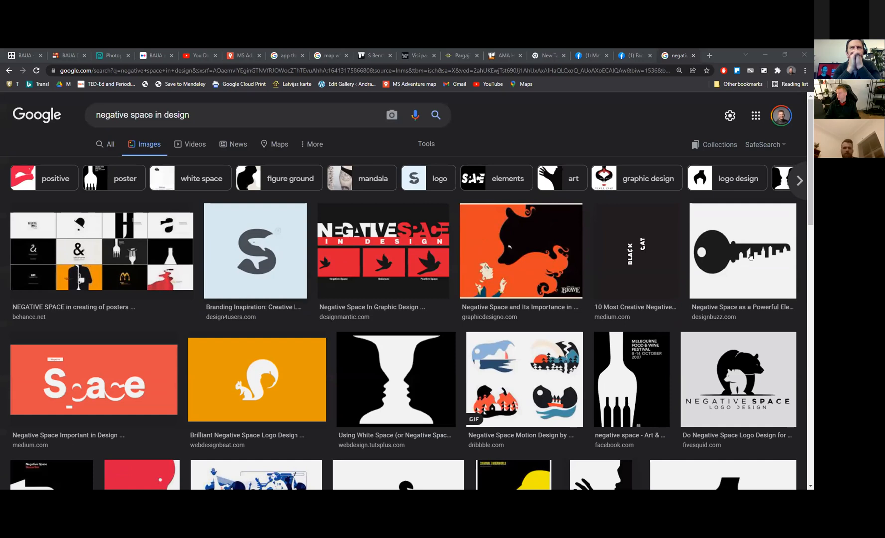
pyautogui.click(723, 252)
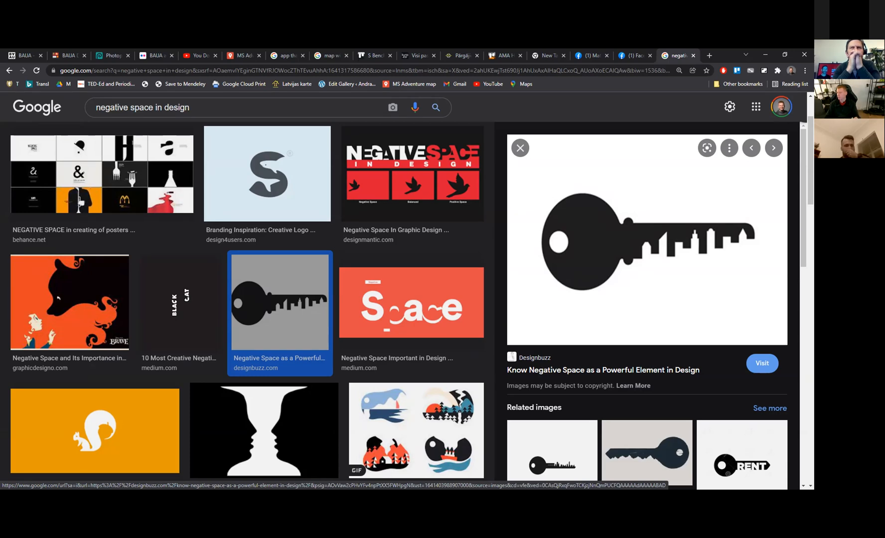
# Switch to the Miro board, number the two bench sketches 1 and 2, and add a dividing line to the second sketch.
pyautogui.hotkey('alt', 'Tab')
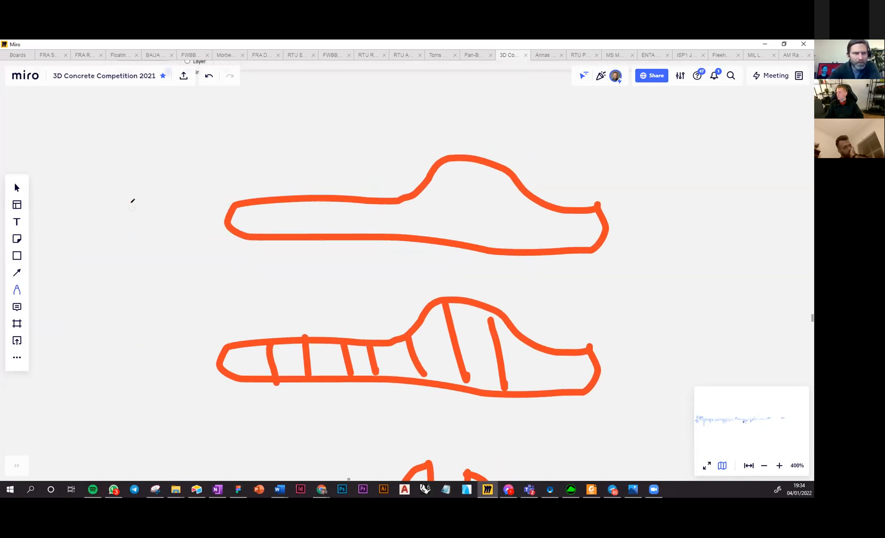
pyautogui.moveTo(128, 207); pyautogui.dragTo(158, 232)
pyautogui.moveTo(126, 331)
pyautogui.mouseDown()
pyautogui.moveTo(130, 375)
pyautogui.moveTo(162, 392)
pyautogui.mouseUp()
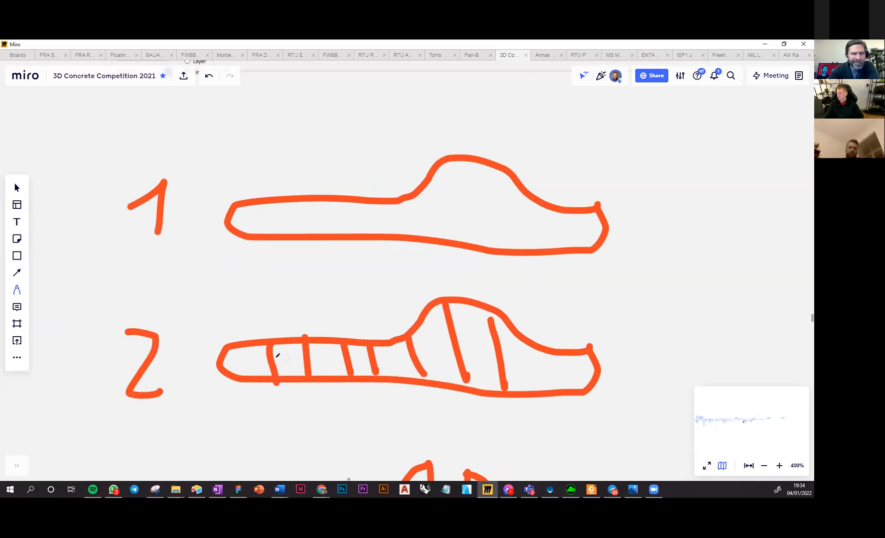
pyautogui.moveTo(552, 355); pyautogui.dragTo(555, 374)
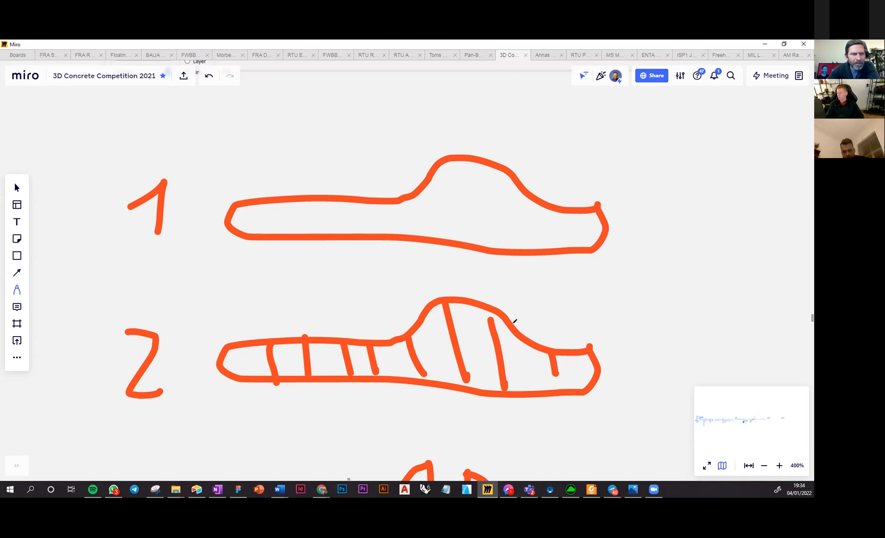
# Number the three-piece sketch 3 and mark the gaps between its pieces with dots and vertical pen strokes.
pyautogui.scroll(-3, 512, 319)
pyautogui.scroll(-4, 434, 325)
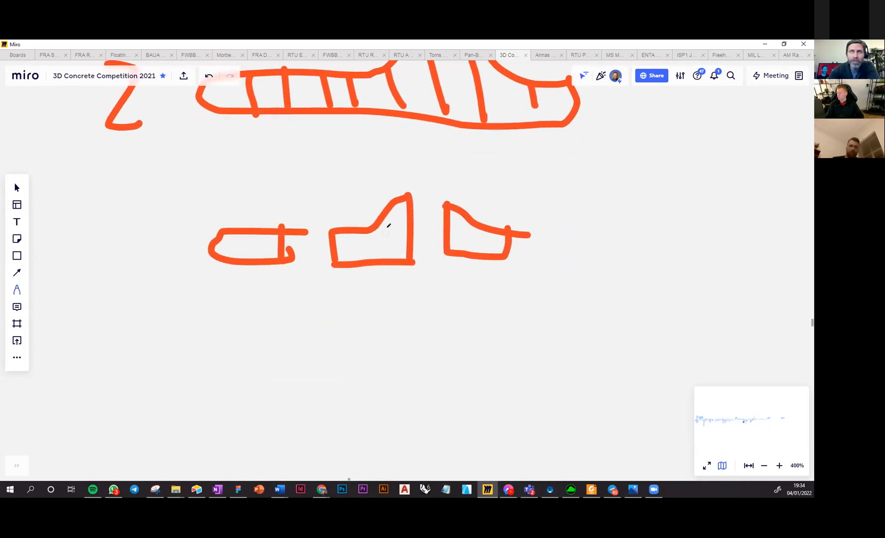
pyautogui.scroll(1, 389, 226)
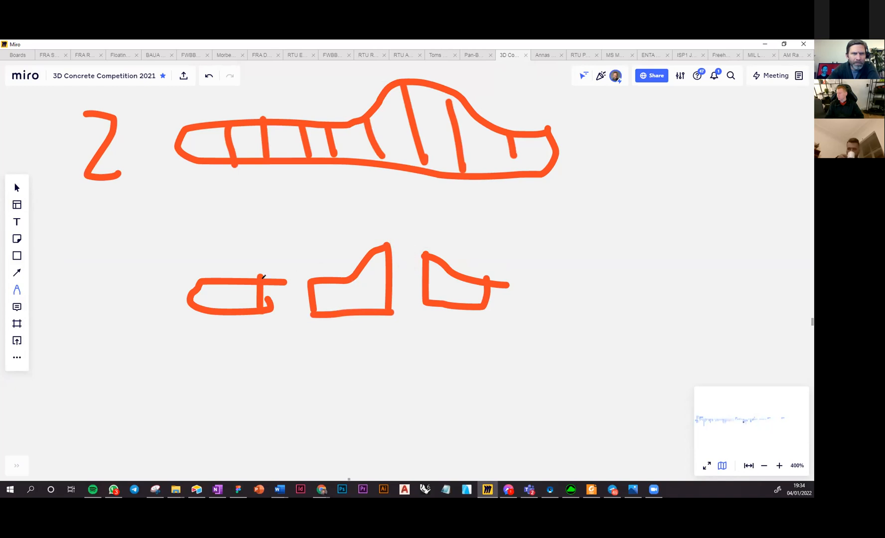
pyautogui.moveTo(79, 264)
pyautogui.mouseDown()
pyautogui.moveTo(102, 295)
pyautogui.moveTo(94, 305)
pyautogui.mouseUp()
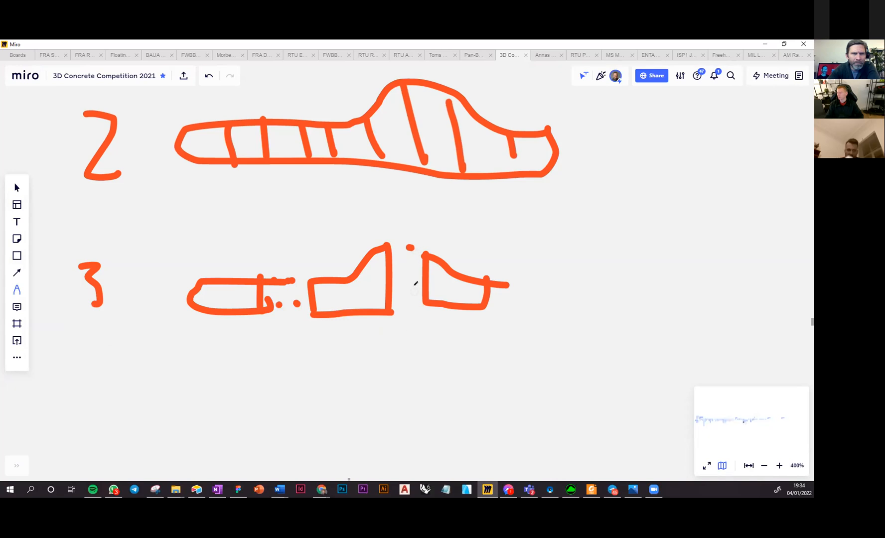
pyautogui.scroll(1, 414, 282)
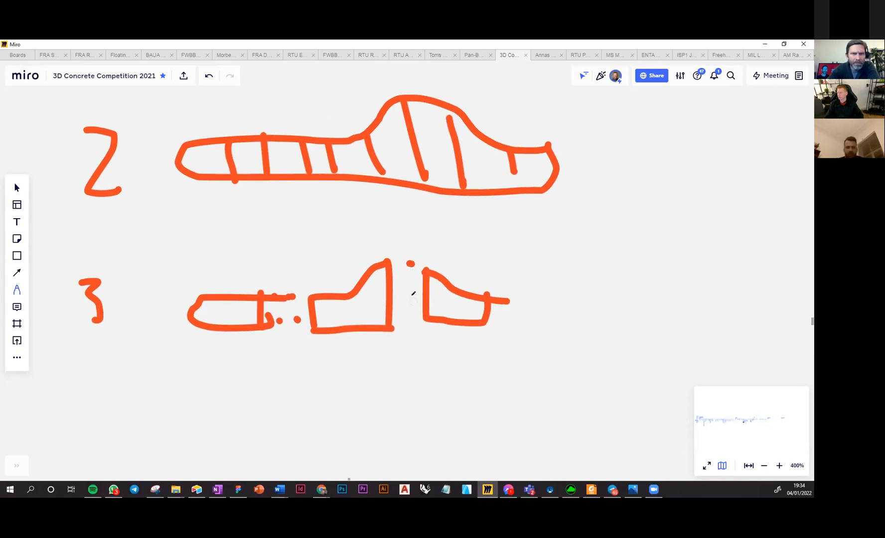
pyautogui.moveTo(415, 270); pyautogui.dragTo(406, 319)
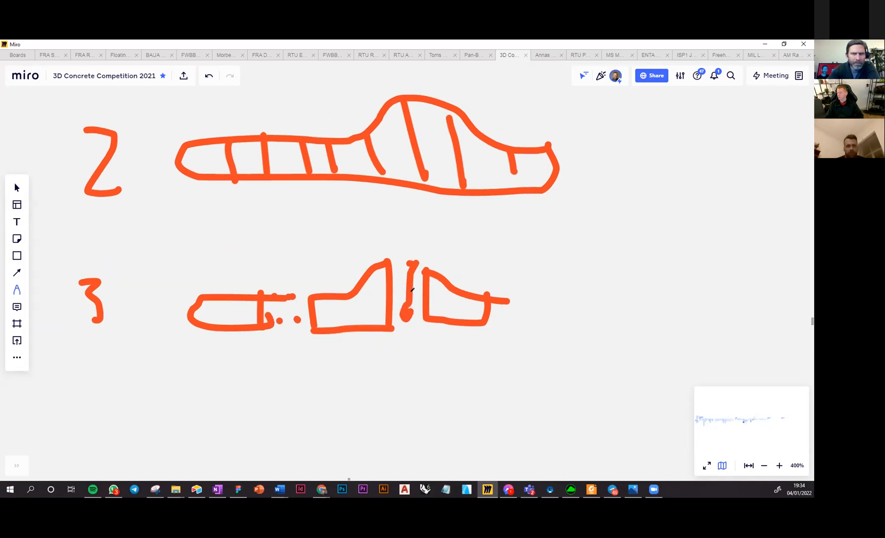
pyautogui.moveTo(416, 283); pyautogui.dragTo(416, 301)
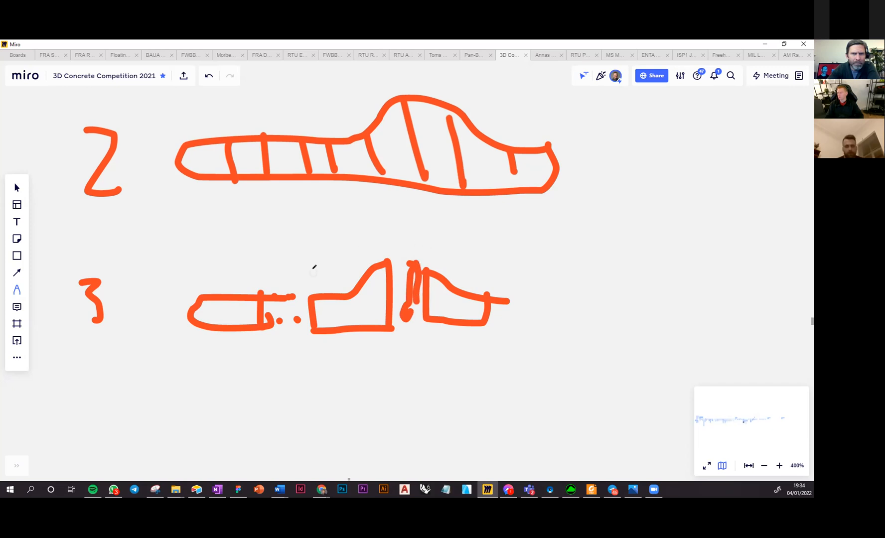
# Add a pen mark in the first gap of sketch 3, loop inside its first piece, and retrace the middle piece's lower-left outline.
pyautogui.moveTo(310, 270); pyautogui.dragTo(322, 268, button='right')
pyautogui.moveTo(351, 338); pyautogui.dragTo(360, 328, button='right')
pyautogui.moveTo(306, 296); pyautogui.dragTo(305, 308)
pyautogui.moveTo(286, 316); pyautogui.dragTo(295, 310, button='right')
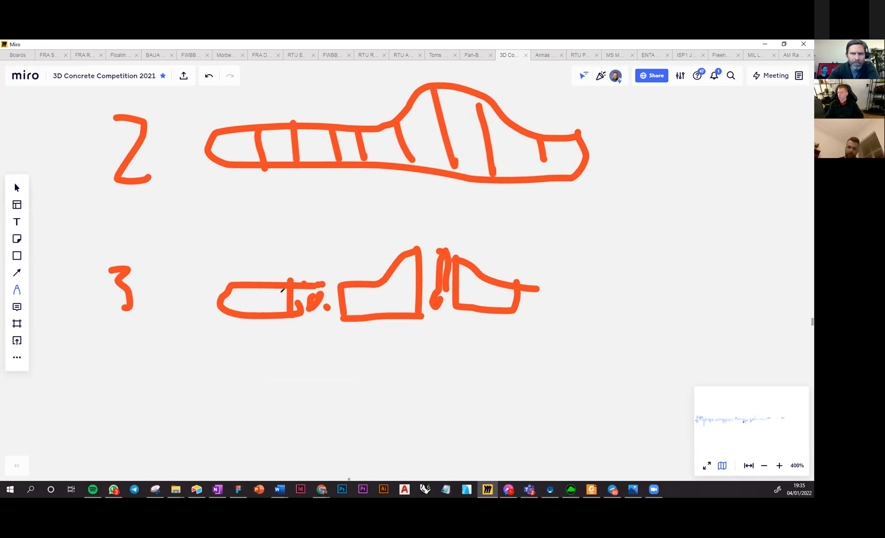
pyautogui.moveTo(270, 282)
pyautogui.mouseDown()
pyautogui.moveTo(287, 308)
pyautogui.moveTo(228, 287)
pyautogui.mouseUp()
pyautogui.moveTo(365, 282)
pyautogui.mouseDown()
pyautogui.moveTo(344, 313)
pyautogui.moveTo(402, 308)
pyautogui.mouseUp()
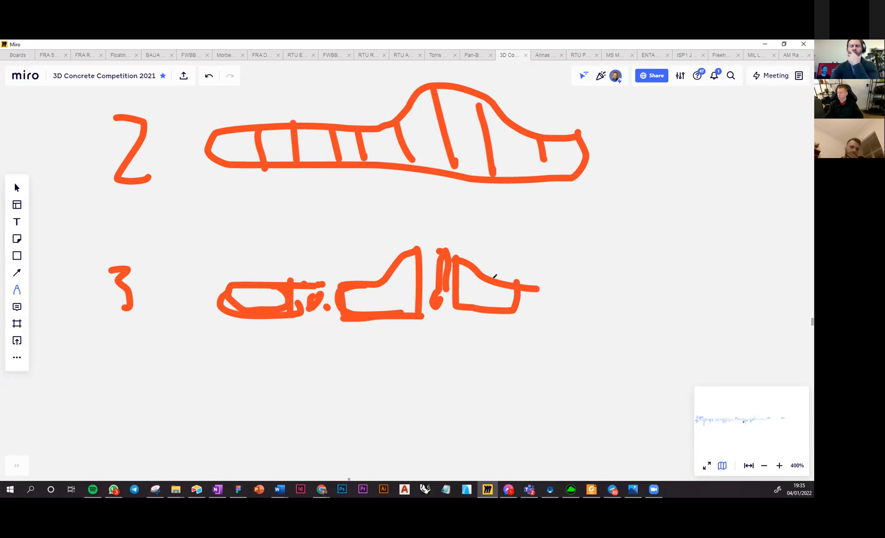
# Draw a long vertical dividing line through the third piece of sketch 3, retrace its right edge, and write 2x beside the sketch.
pyautogui.moveTo(487, 227); pyautogui.dragTo(479, 365)
pyautogui.moveTo(500, 287); pyautogui.dragTo(519, 302)
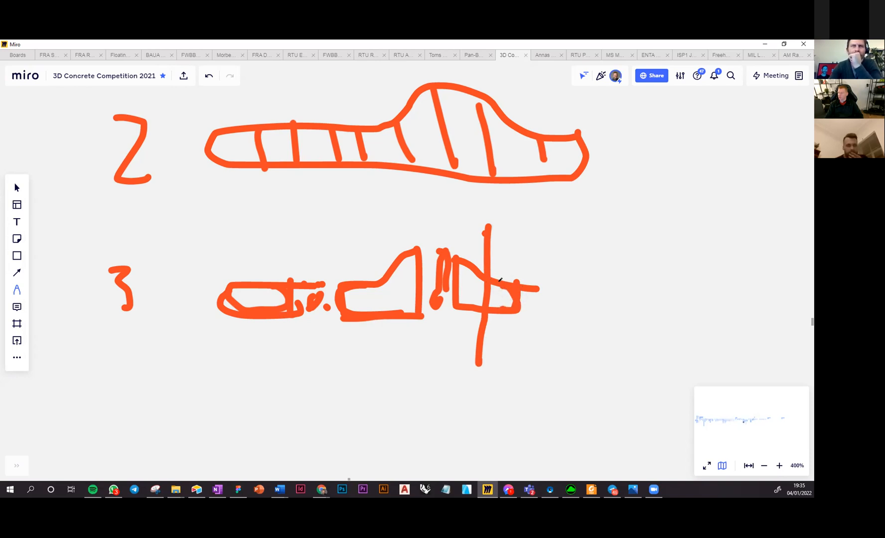
pyautogui.moveTo(569, 264)
pyautogui.mouseDown()
pyautogui.moveTo(600, 269)
pyautogui.moveTo(595, 297)
pyautogui.mouseUp()
pyautogui.moveTo(608, 282)
pyautogui.mouseDown()
pyautogui.moveTo(622, 293)
pyautogui.moveTo(592, 301)
pyautogui.mouseUp()
# Draw two near-vertical cut lines through the raised part of sketch 2, beside its existing slanted dividers.
pyautogui.moveTo(324, 365); pyautogui.dragTo(341, 322, button='right')
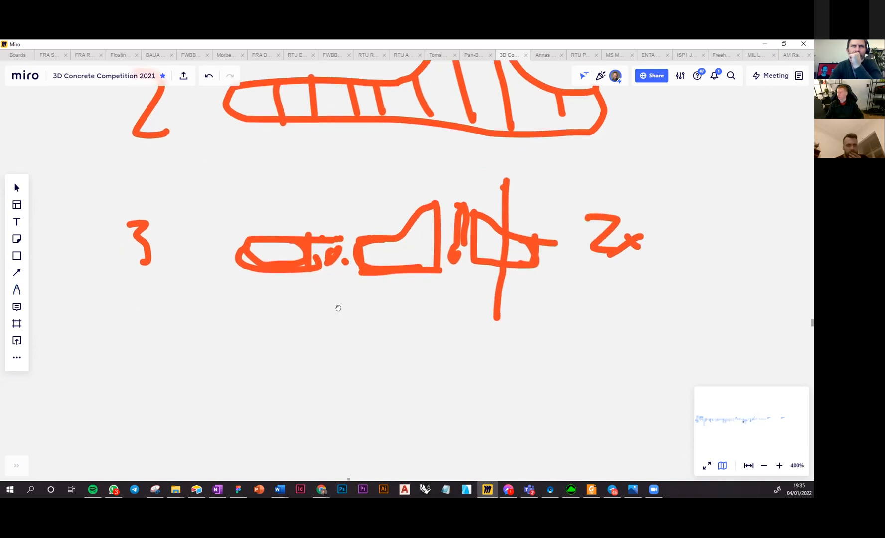
pyautogui.scroll(-5, 342, 304)
pyautogui.scroll(1, 363, 227)
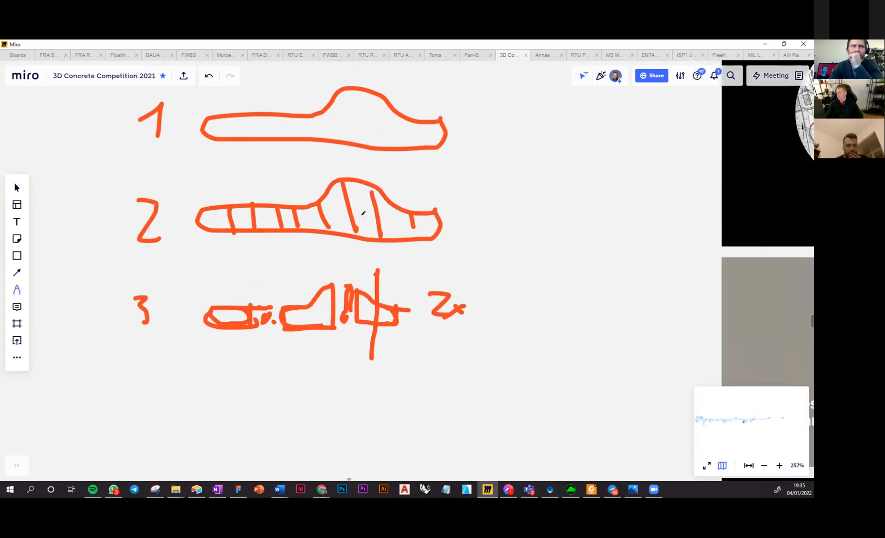
pyautogui.scroll(-1, 363, 219)
pyautogui.moveTo(359, 221); pyautogui.dragTo(362, 200, button='right')
pyautogui.moveTo(399, 235); pyautogui.dragTo(390, 273, button='right')
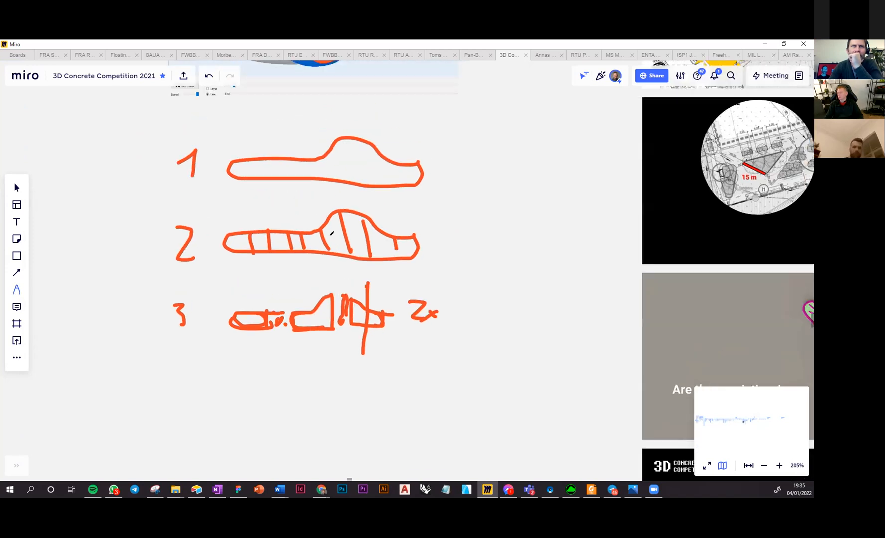
pyautogui.scroll(5, 332, 232)
pyautogui.moveTo(356, 239); pyautogui.dragTo(358, 269)
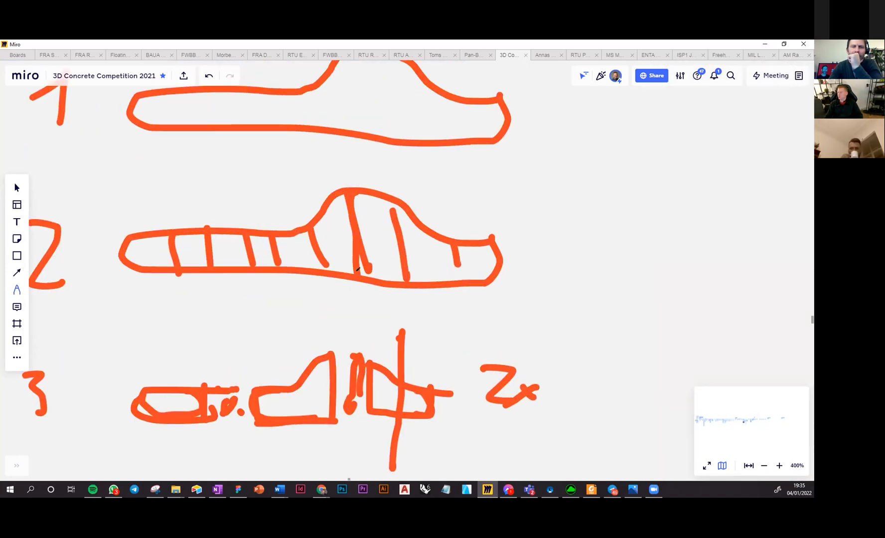
pyautogui.moveTo(412, 206)
pyautogui.mouseDown()
pyautogui.moveTo(397, 203)
pyautogui.moveTo(402, 282)
pyautogui.mouseUp()
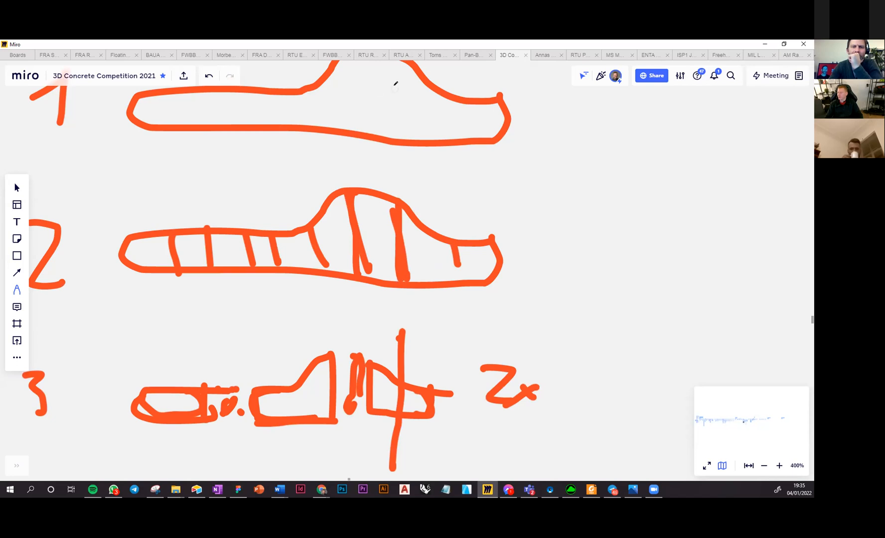
pyautogui.moveTo(439, 109); pyautogui.dragTo(430, 188, button='right')
pyautogui.moveTo(447, 324); pyautogui.dragTo(450, 359)
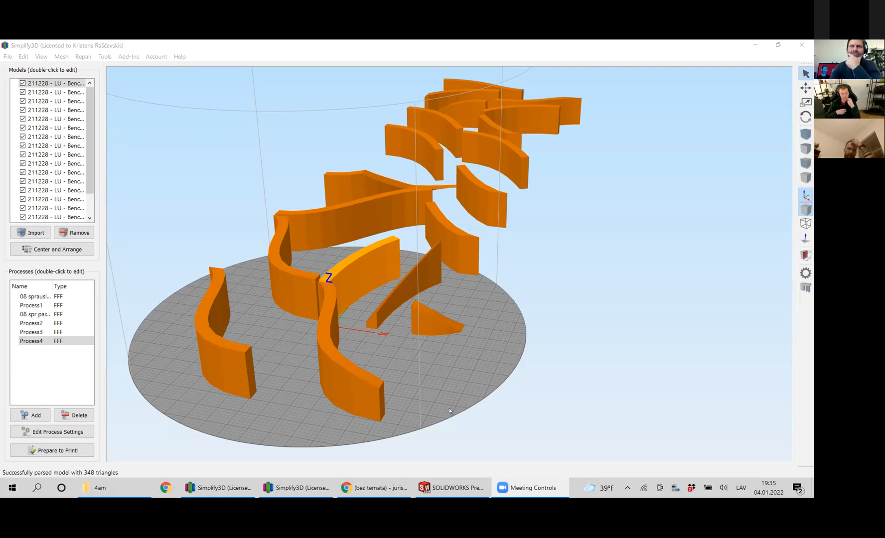
# Examine the separate curved bench segments around the Simplify3D build plate from several angles and heights.
pyautogui.moveTo(441, 406)
pyautogui.mouseDown()
pyautogui.moveTo(425, 423)
pyautogui.moveTo(424, 400)
pyautogui.moveTo(434, 399)
pyautogui.moveTo(431, 414)
pyautogui.moveTo(444, 389)
pyautogui.mouseUp()
pyautogui.moveTo(441, 389); pyautogui.dragTo(423, 367)
pyautogui.scroll(2, 410, 368)
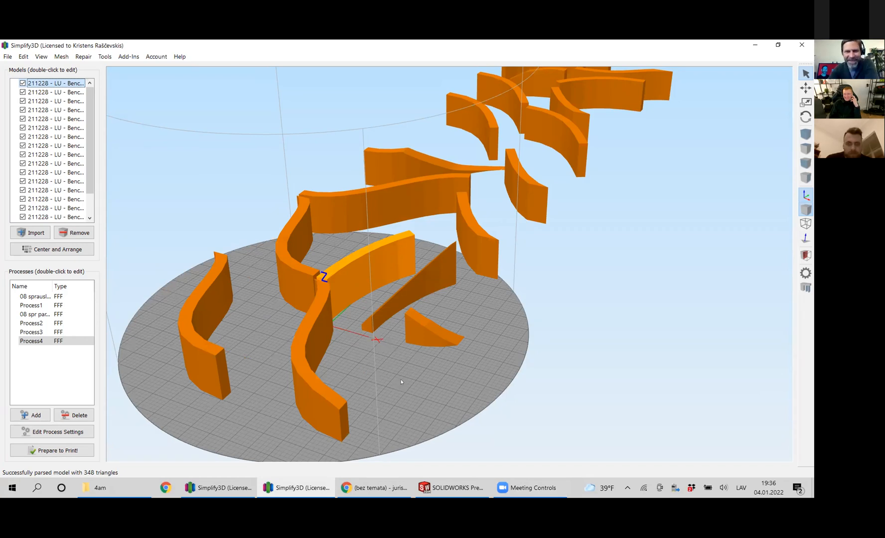
pyautogui.moveTo(411, 378); pyautogui.dragTo(422, 410)
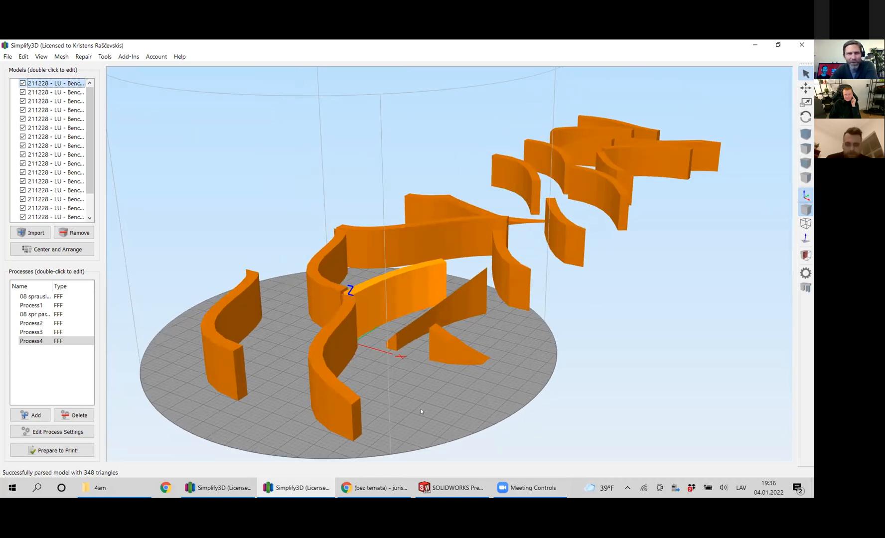
pyautogui.moveTo(424, 416); pyautogui.dragTo(510, 303)
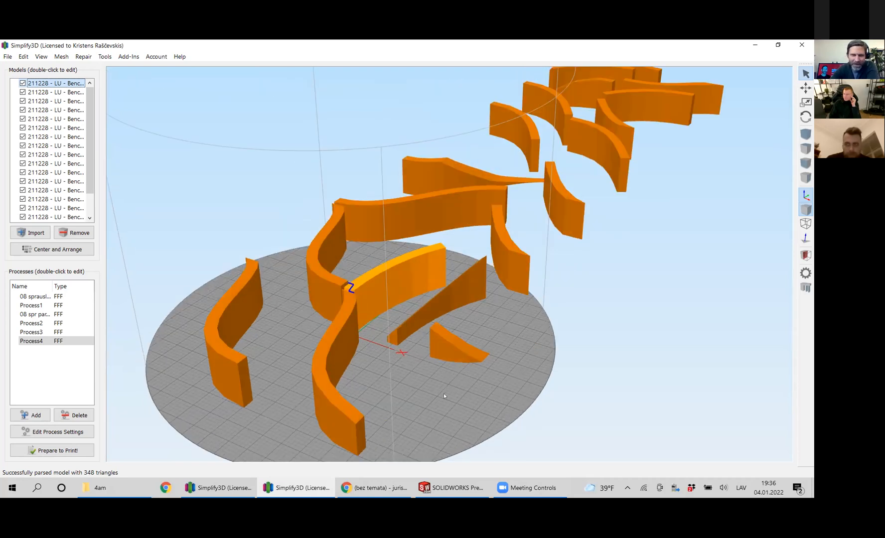
pyautogui.moveTo(463, 375); pyautogui.dragTo(468, 301)
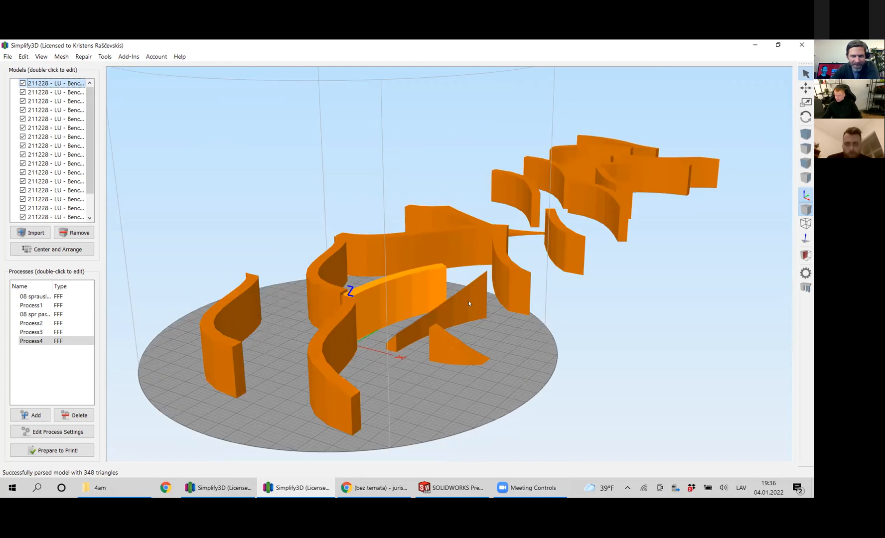
pyautogui.moveTo(476, 404)
pyautogui.mouseDown()
pyautogui.moveTo(461, 439)
pyautogui.moveTo(451, 399)
pyautogui.moveTo(489, 328)
pyautogui.moveTo(469, 338)
pyautogui.moveTo(494, 372)
pyautogui.moveTo(489, 406)
pyautogui.mouseUp()
pyautogui.moveTo(523, 348); pyautogui.dragTo(568, 375)
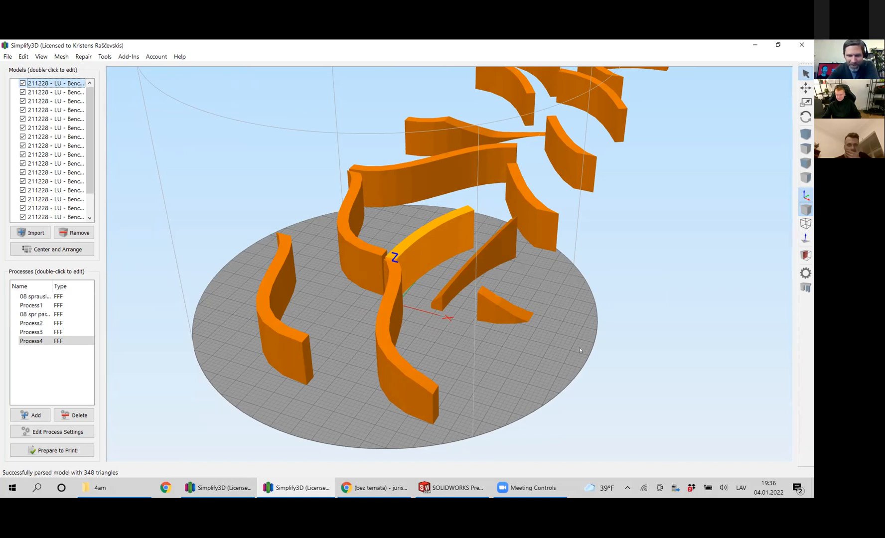
pyautogui.moveTo(576, 308); pyautogui.dragTo(553, 329, button='right')
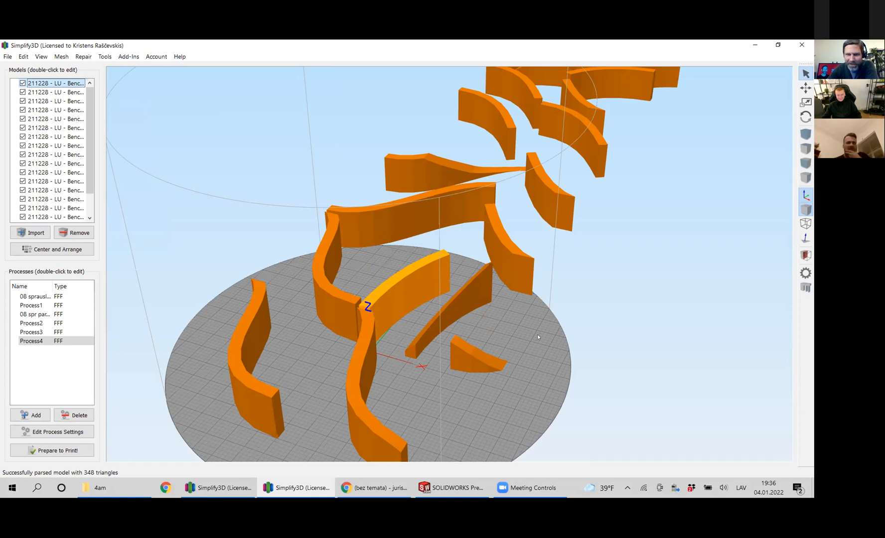
pyautogui.moveTo(545, 353); pyautogui.dragTo(508, 384)
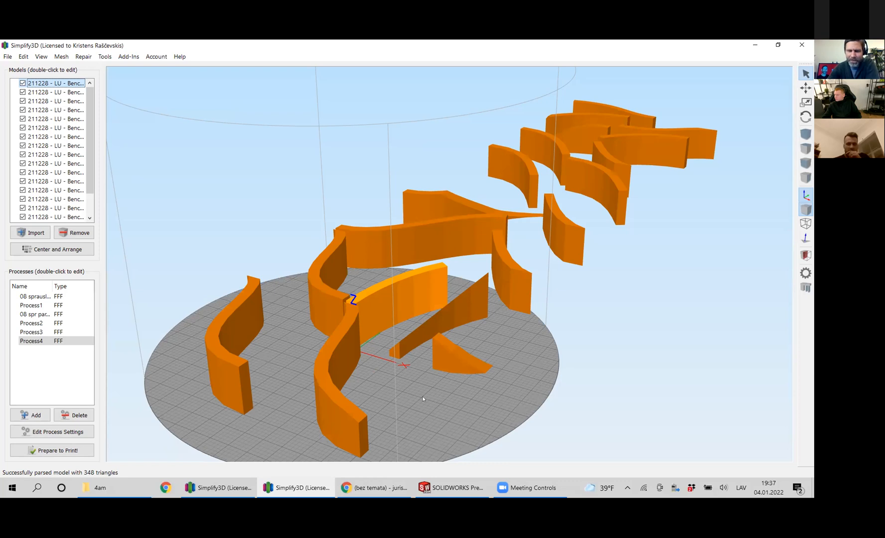
pyautogui.moveTo(414, 405); pyautogui.dragTo(330, 360)
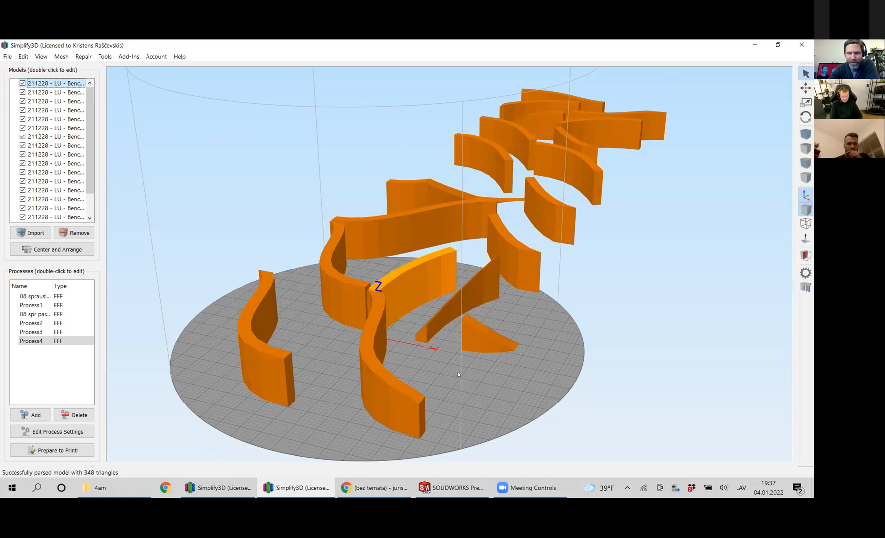
pyautogui.moveTo(472, 344); pyautogui.dragTo(411, 349)
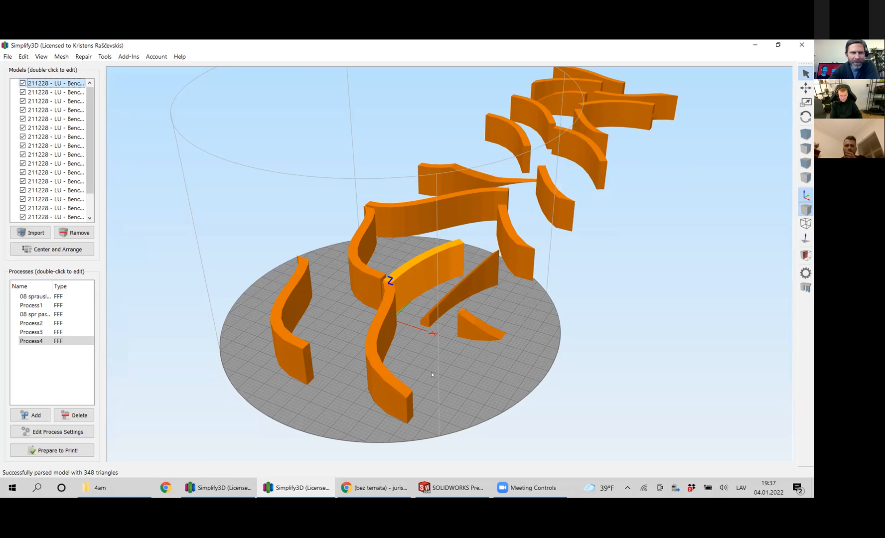
pyautogui.moveTo(455, 382); pyautogui.dragTo(447, 400)
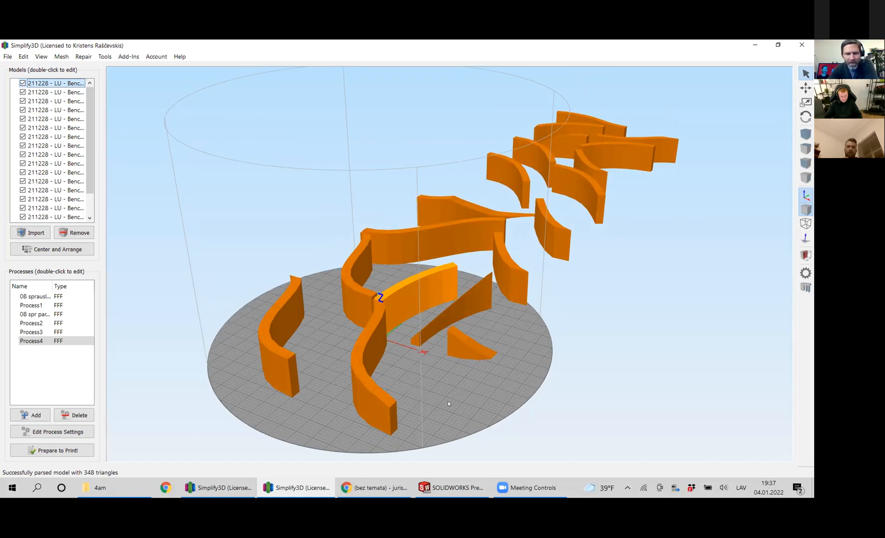
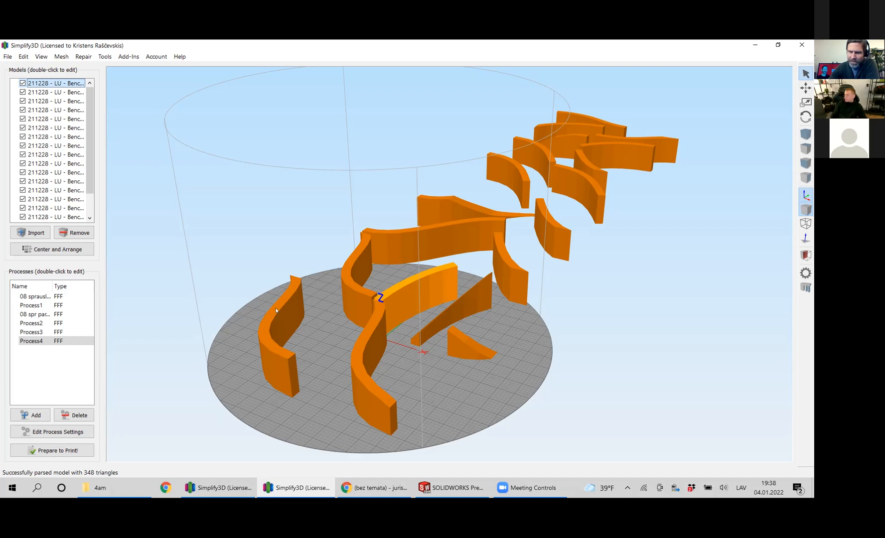
# Compare the curved bench segments on and behind the build plate from lower and higher viewpoints.
pyautogui.moveTo(530, 380); pyautogui.dragTo(478, 388)
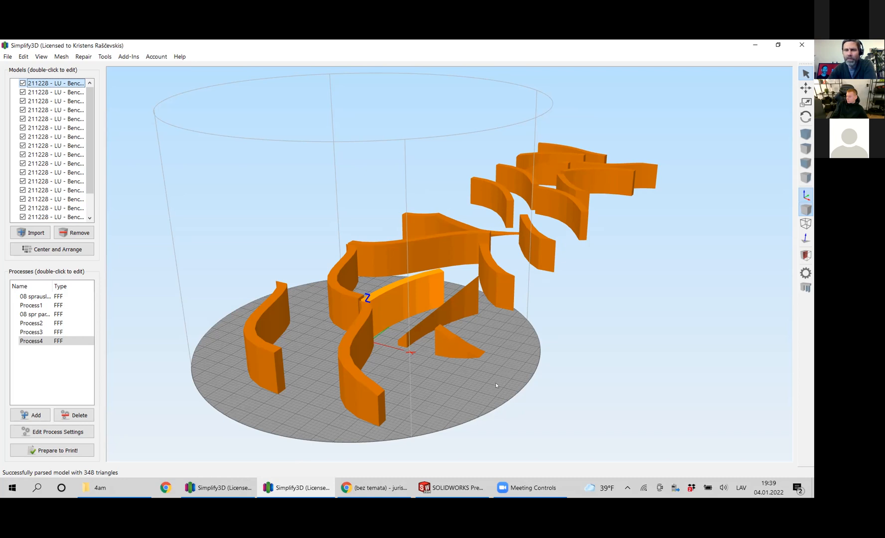
pyautogui.moveTo(505, 393)
pyautogui.mouseDown()
pyautogui.moveTo(495, 389)
pyautogui.moveTo(493, 401)
pyautogui.mouseUp()
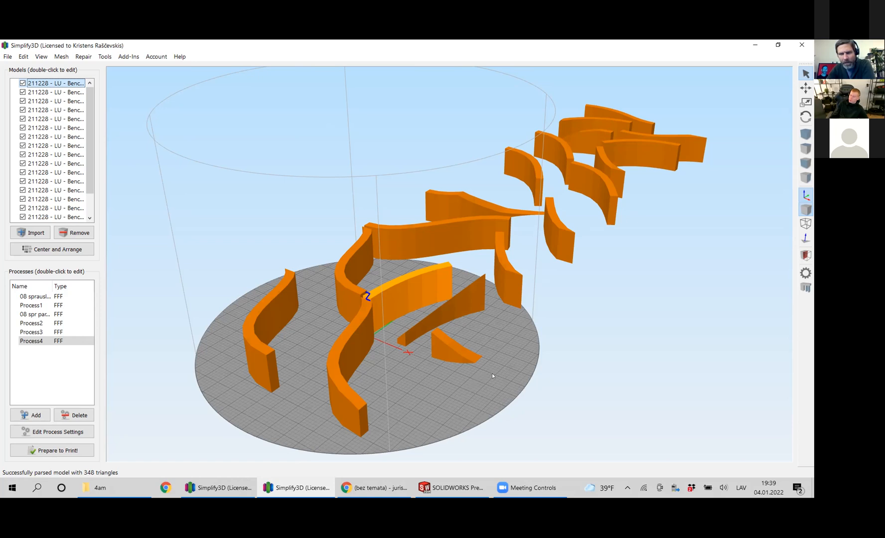
pyautogui.moveTo(489, 381); pyautogui.dragTo(485, 383)
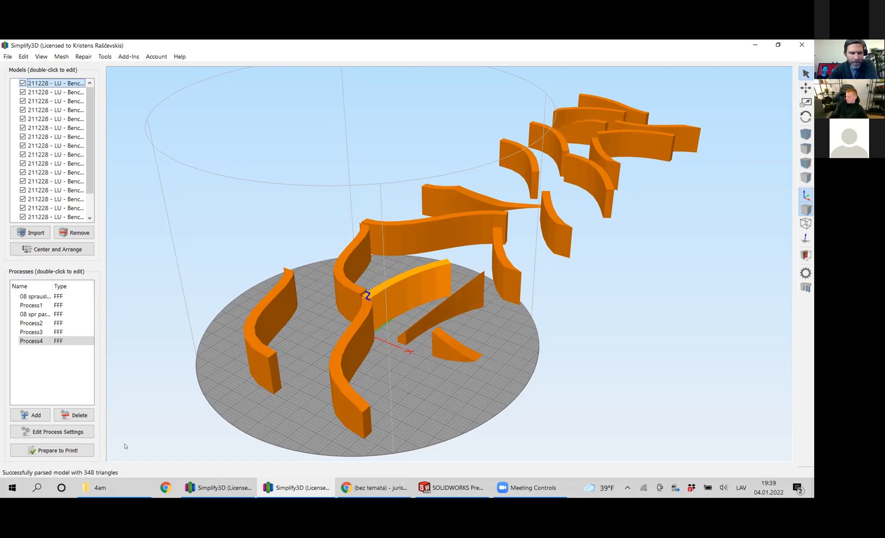
pyautogui.moveTo(112, 492)
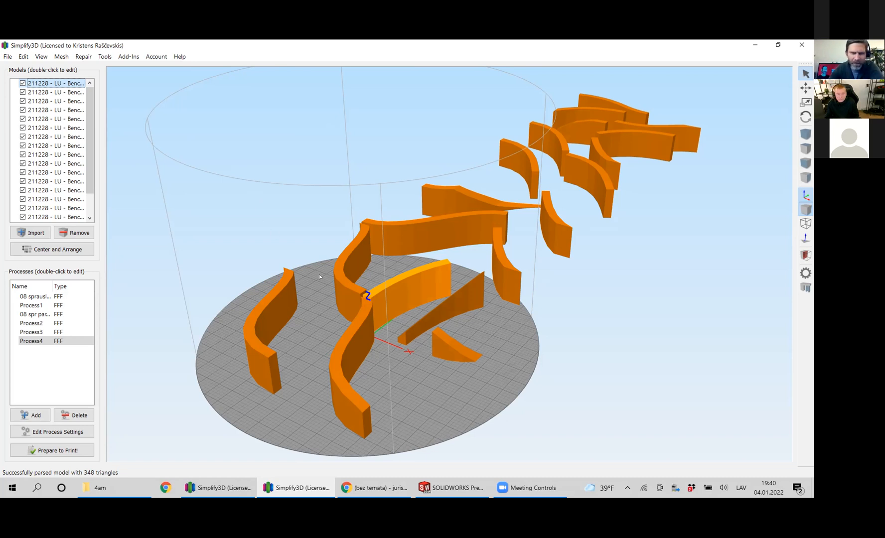
pyautogui.click(114, 486)
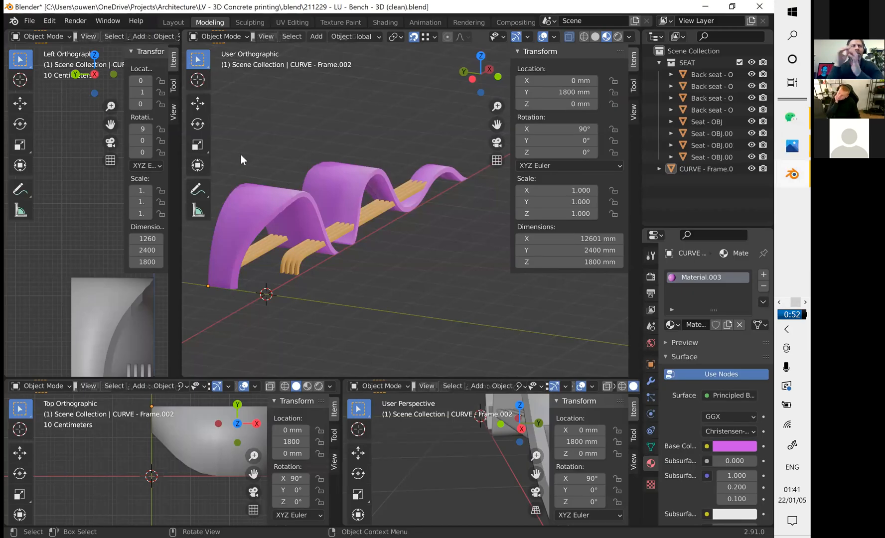
# Inspect the full bench in Blender, switch to the "3D print scal 1-to-10" file, and view its split frame pieces from another angle.
pyautogui.scroll(2, 241, 154)
pyautogui.moveTo(497, 124); pyautogui.dragTo(537, 144)
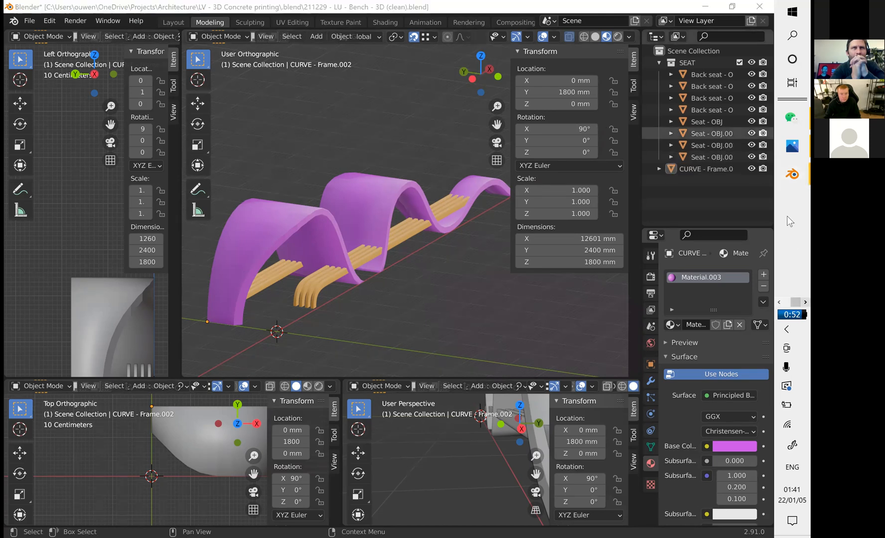
pyautogui.click(787, 180)
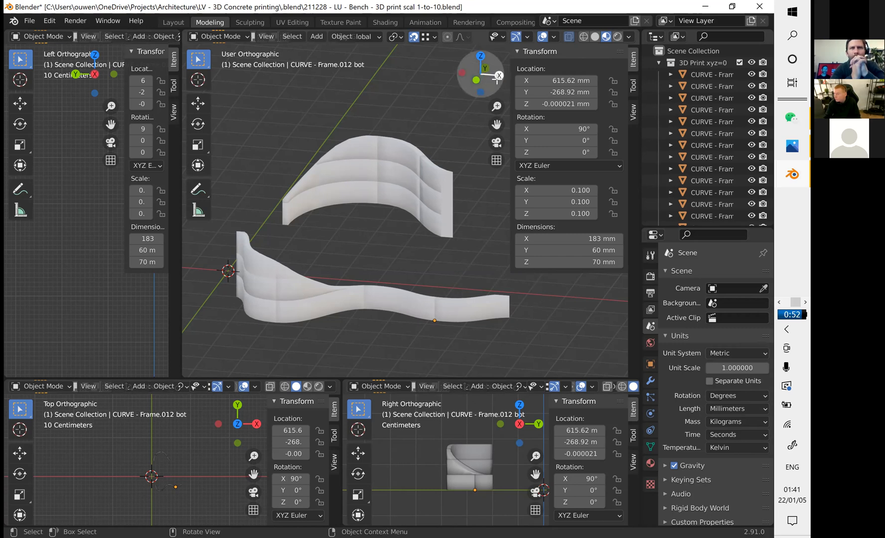
pyautogui.moveTo(497, 75)
pyautogui.mouseDown()
pyautogui.moveTo(359, 77)
pyautogui.moveTo(299, 68)
pyautogui.moveTo(291, 59)
pyautogui.moveTo(344, 75)
pyautogui.moveTo(412, 65)
pyautogui.moveTo(498, 75)
pyautogui.mouseUp()
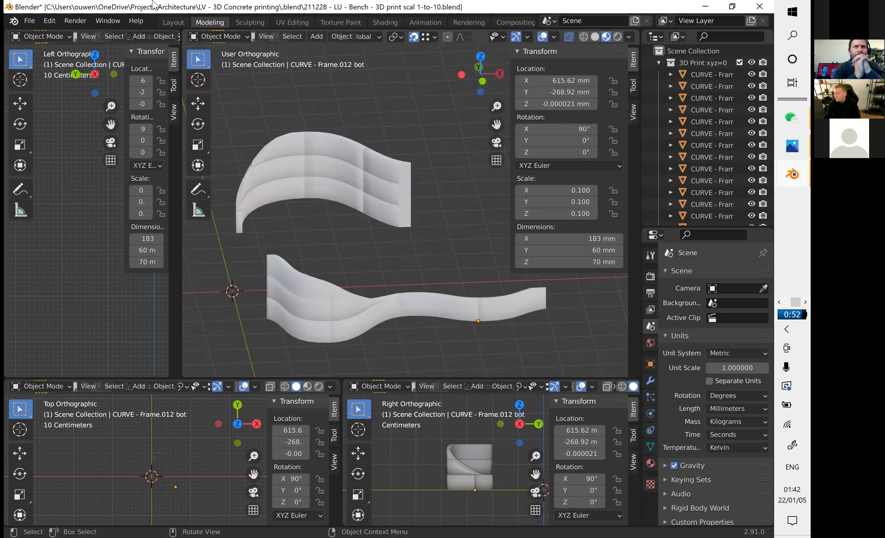
# Check the STL export option and the Apply transform options for a lower frame piece of the 1-to-10 model.
pyautogui.click(29, 21)
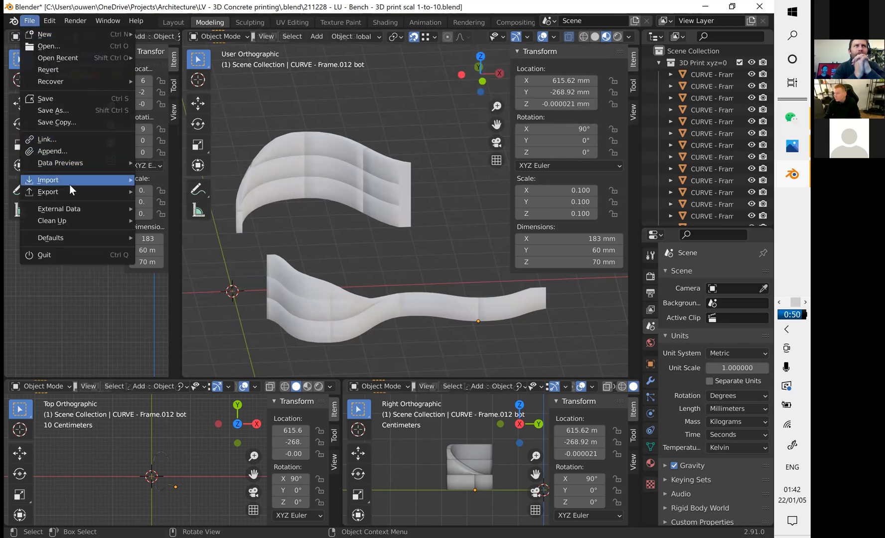
pyautogui.moveTo(69, 187)
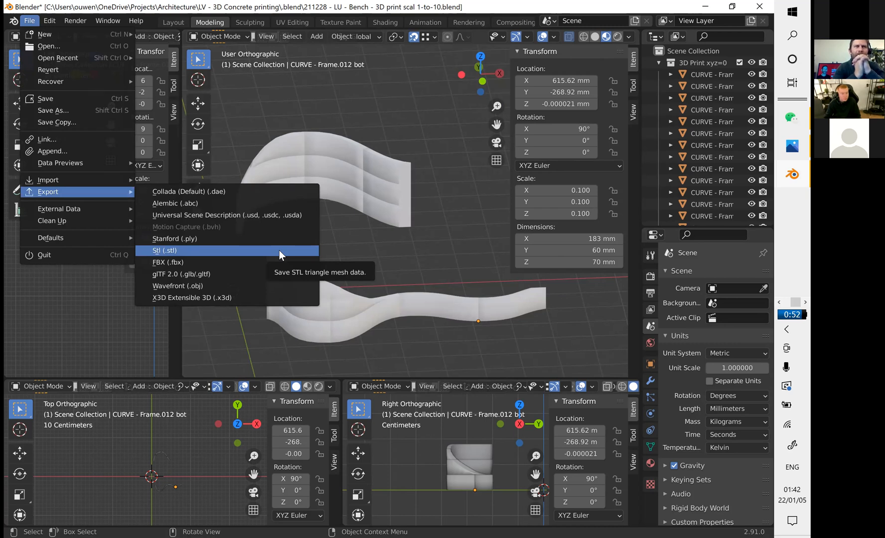
pyautogui.click(420, 302)
pyautogui.hotkey('ctrl', 'a')
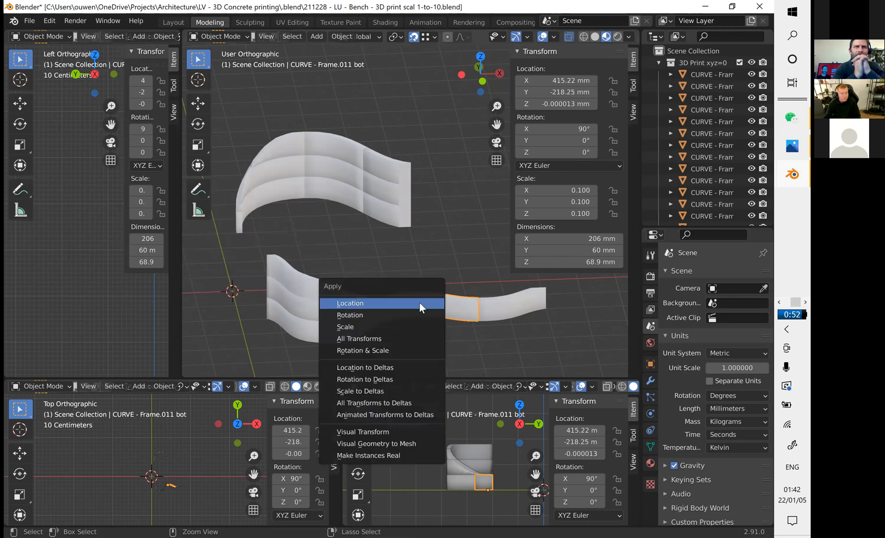
pyautogui.press('Escape')
# Highlight all frame pieces to show how they are split, clear the selection, and return to the "3D (clean)" bench file.
pyautogui.press('a')
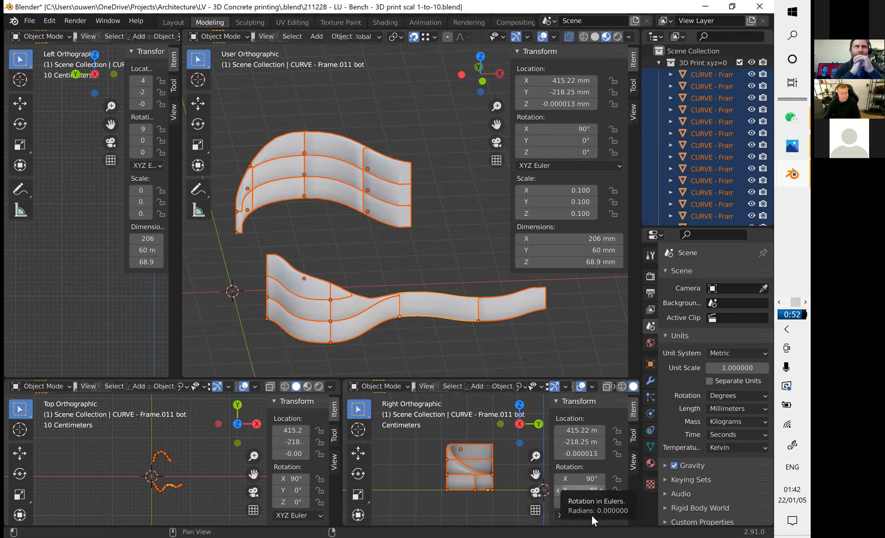
pyautogui.click(476, 349)
pyautogui.moveTo(470, 347); pyautogui.dragTo(367, 286, button='middle')
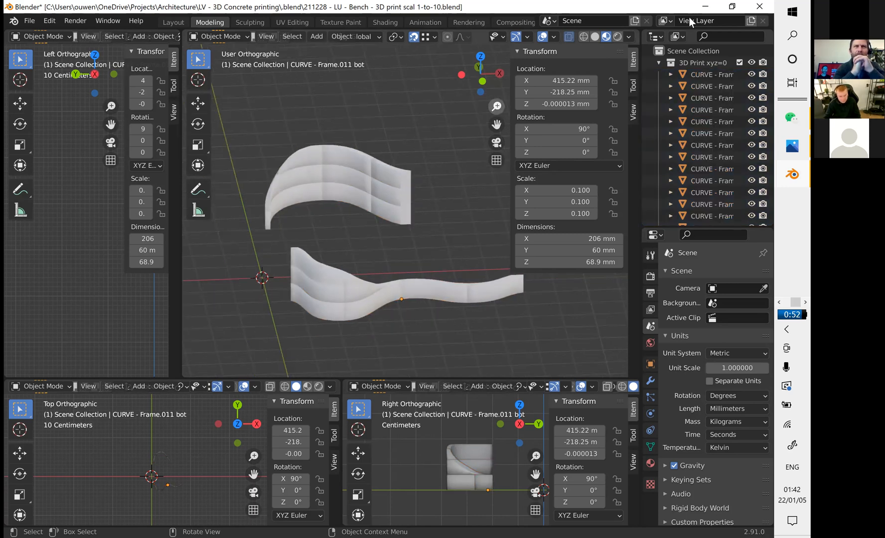
pyautogui.click(706, 7)
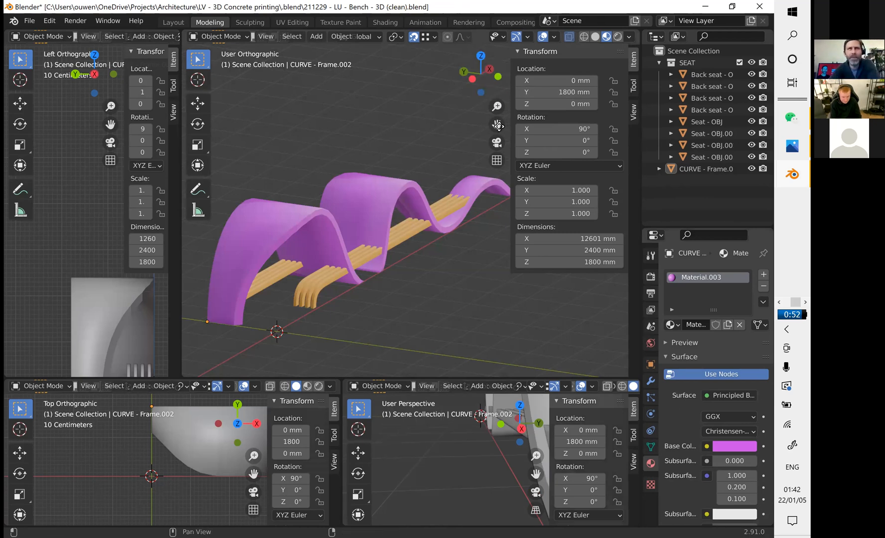
# Examine the purple bench frame and its wooden seat slats from the front side, up close and from farther away.
pyautogui.moveTo(497, 124); pyautogui.dragTo(497, 146)
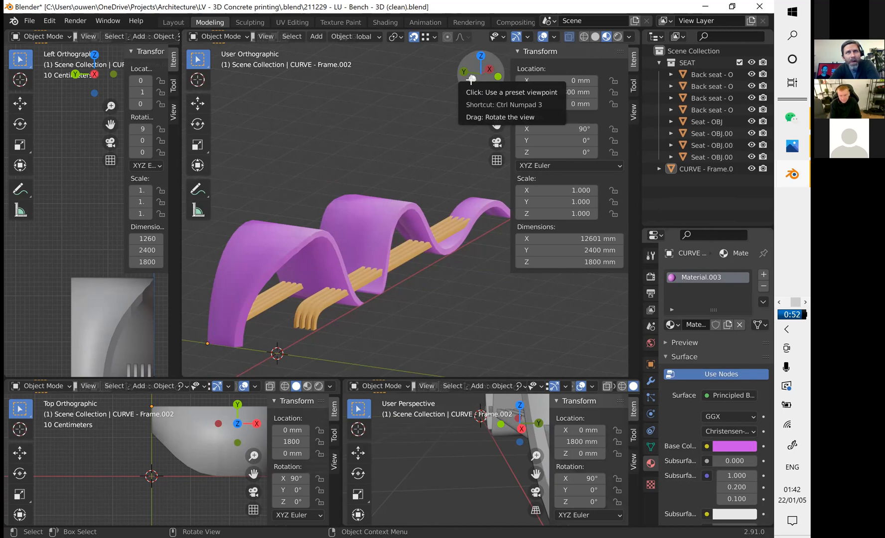
pyautogui.moveTo(470, 79)
pyautogui.mouseDown()
pyautogui.moveTo(475, 43)
pyautogui.moveTo(441, 45)
pyautogui.moveTo(584, 25)
pyautogui.moveTo(647, 34)
pyautogui.moveTo(693, 55)
pyautogui.moveTo(715, 92)
pyautogui.moveTo(471, 79)
pyautogui.mouseUp()
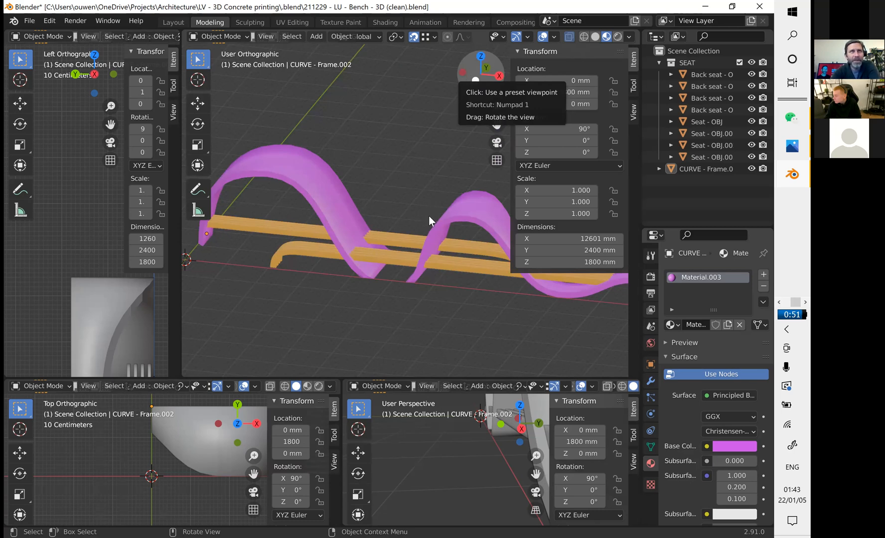
pyautogui.scroll(-2, 437, 223)
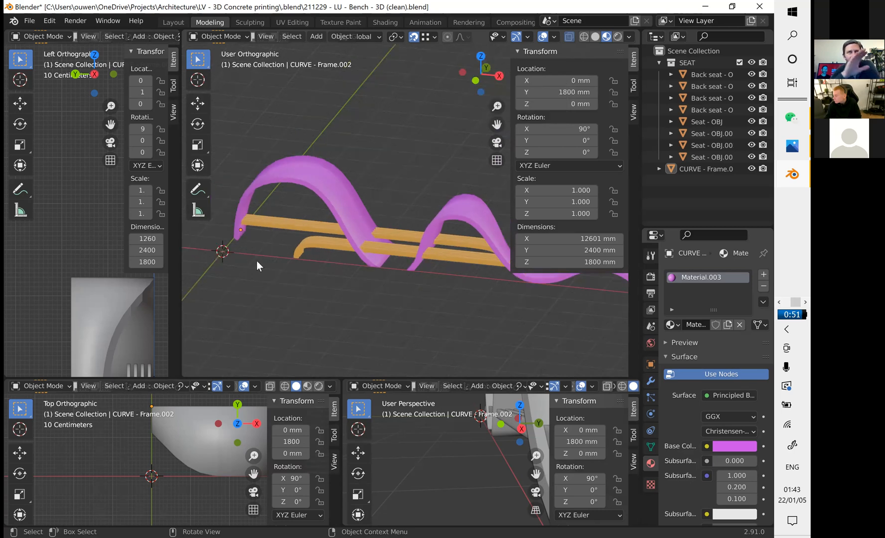
pyautogui.scroll(-1, 257, 261)
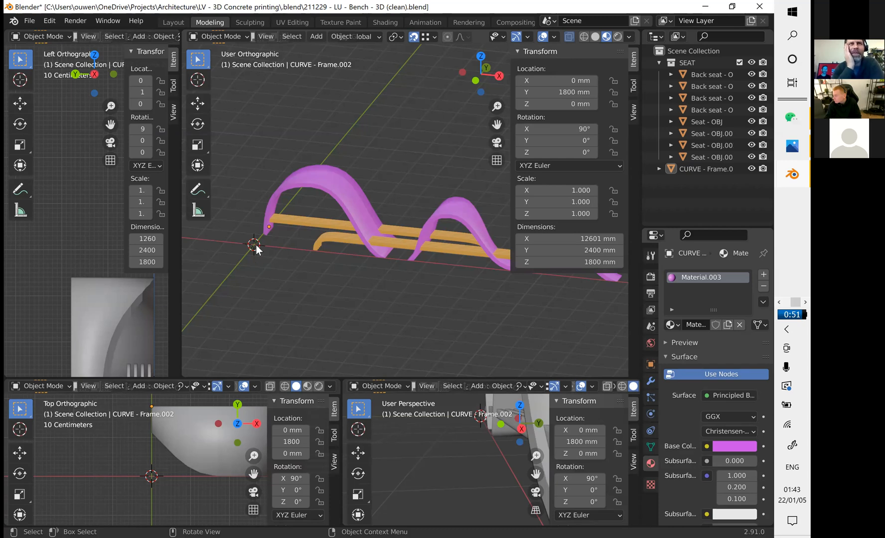
pyautogui.scroll(2, 351, 201)
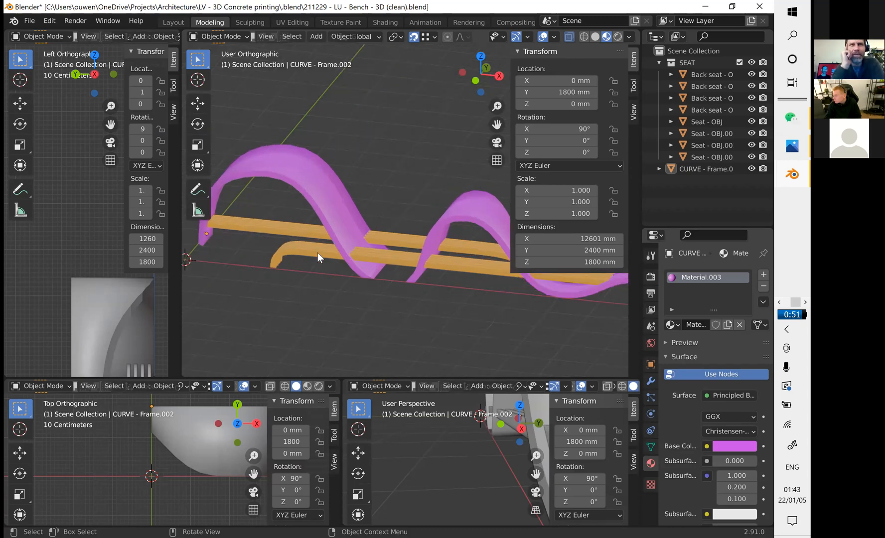
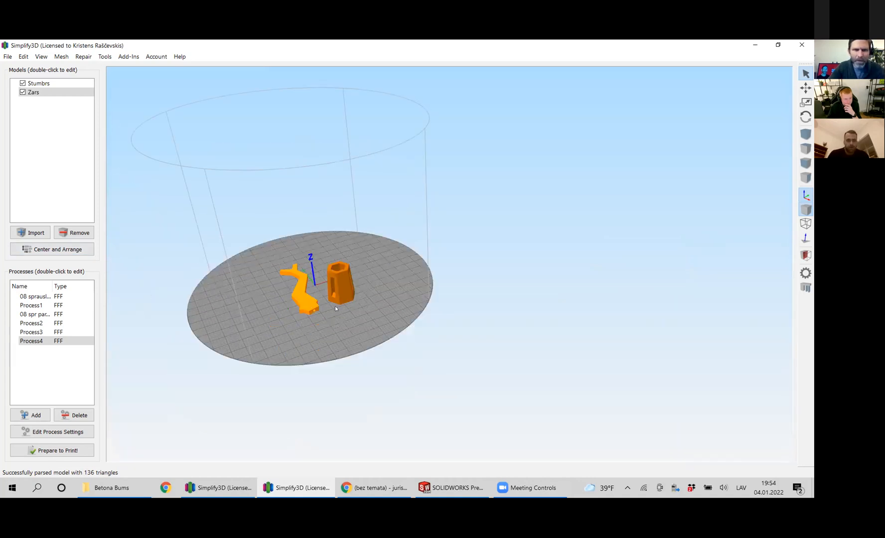
# Examine the branch-shaped Zars part and the hollow hexagonal Stumbrs part up close on the build plate in Simplify3D.
pyautogui.scroll(3, 194, 317)
pyautogui.moveTo(348, 278); pyautogui.dragTo(535, 234, button='middle')
pyautogui.scroll(3, 251, 233)
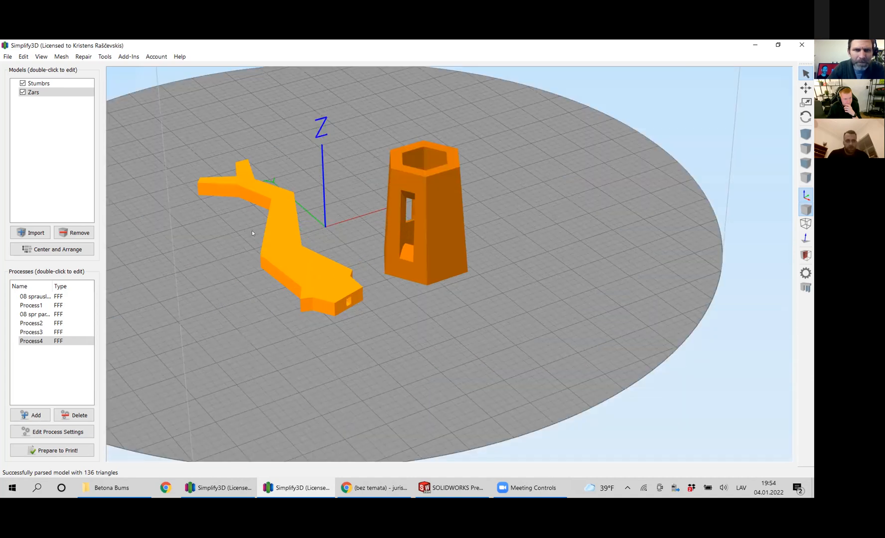
pyautogui.scroll(2, 237, 241)
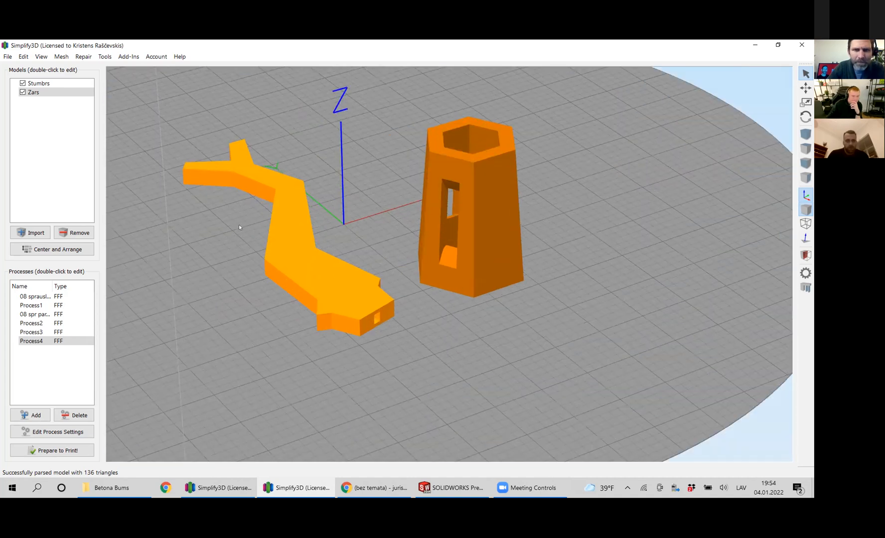
pyautogui.scroll(1, 223, 239)
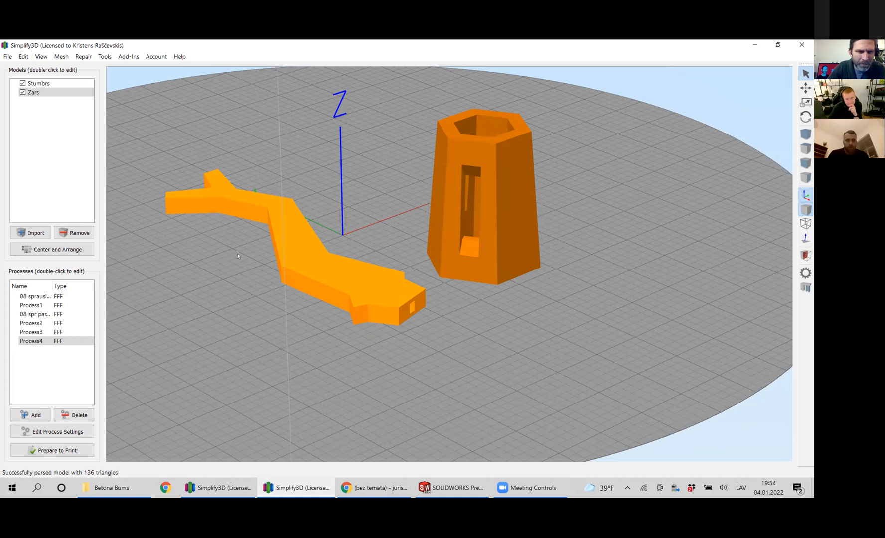
pyautogui.scroll(1, 246, 275)
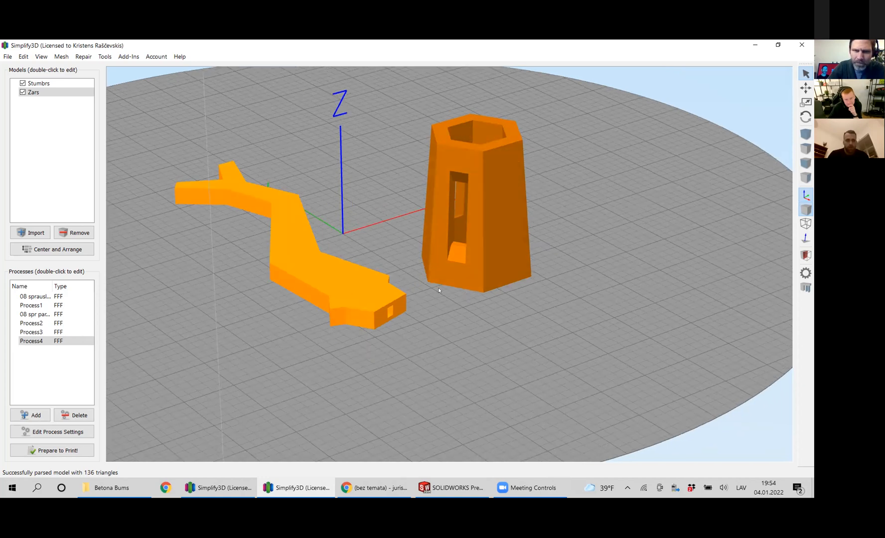
pyautogui.moveTo(435, 290); pyautogui.dragTo(431, 289)
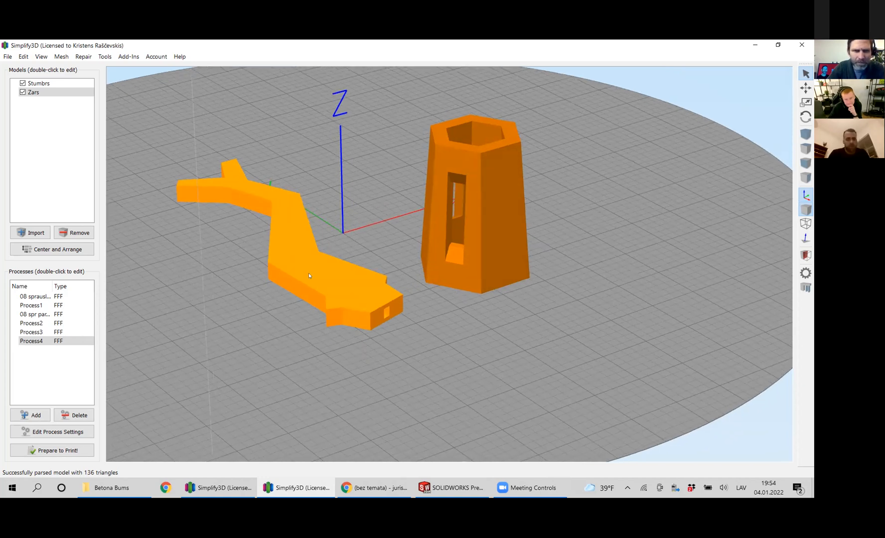
pyautogui.moveTo(285, 293); pyautogui.dragTo(303, 286)
pyautogui.moveTo(362, 277); pyautogui.dragTo(353, 355)
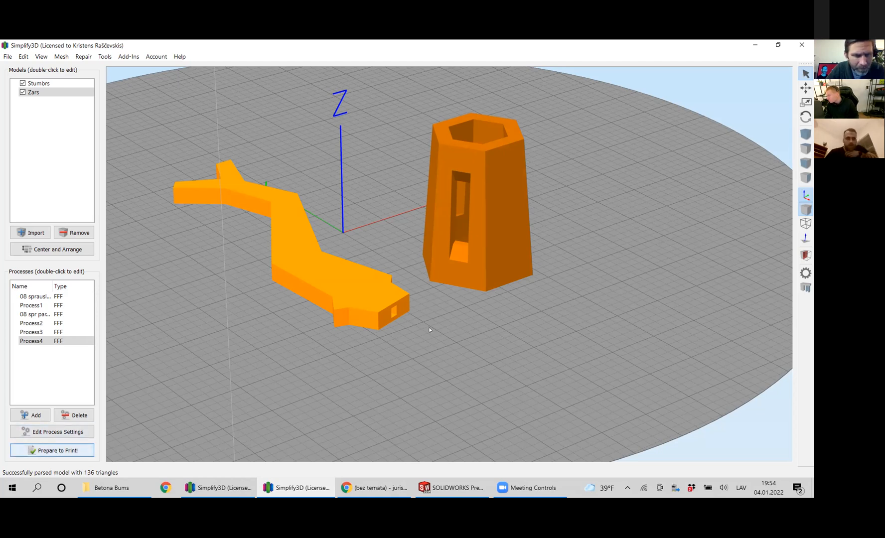
# Prepare the two parts for printing with Process4 in continuous layer-by-layer mode and view the toolpath preview.
pyautogui.click(54, 450)
pyautogui.click(441, 280)
pyautogui.scroll(-1, 421, 249)
pyautogui.click(422, 261)
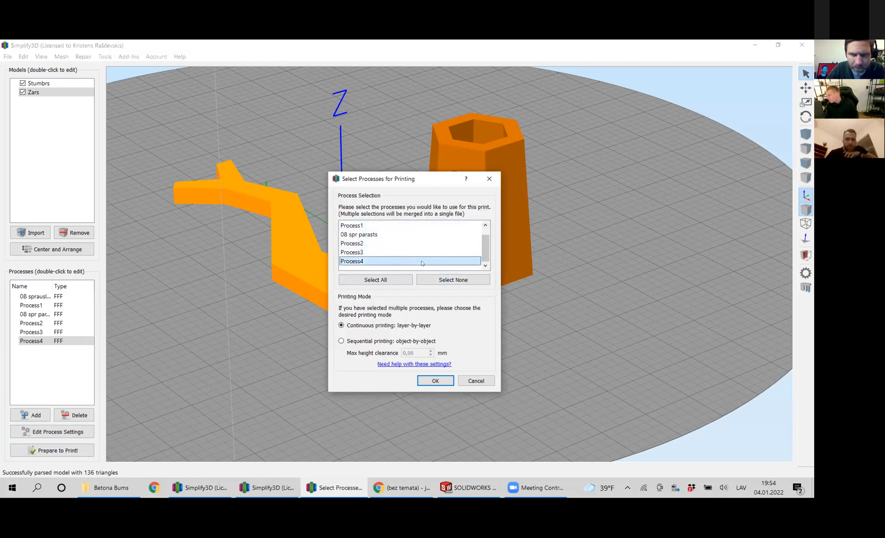
pyautogui.click(443, 380)
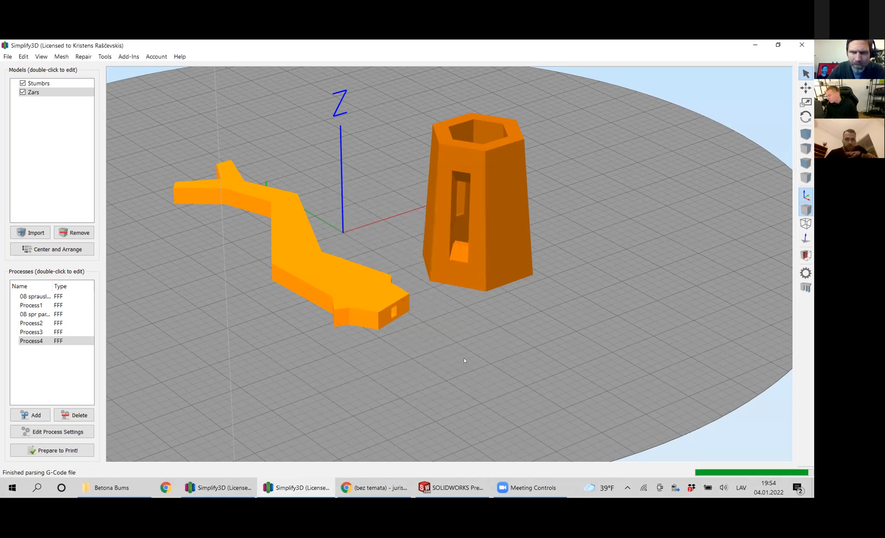
pyautogui.scroll(3, 380, 286)
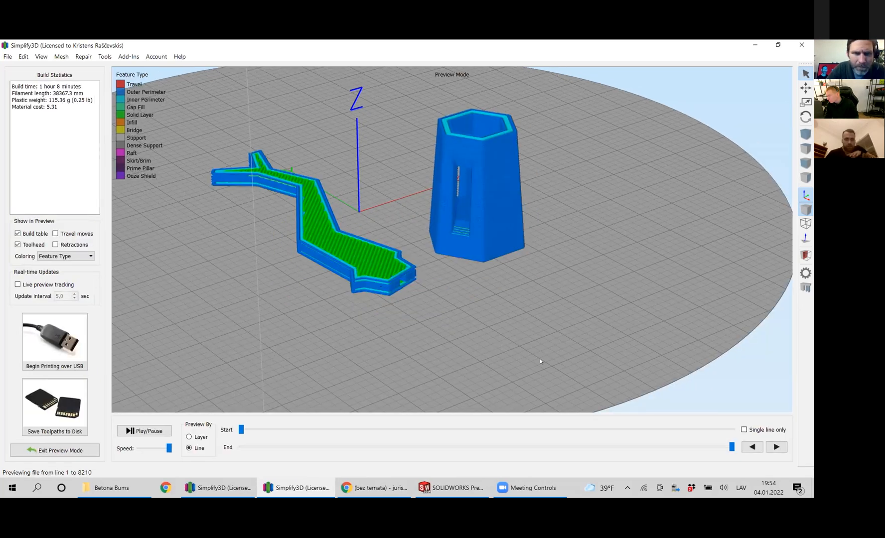
# Rewind the end of the toolpath preview to line 1030 to expose the lower layers of both parts.
pyautogui.moveTo(732, 447)
pyautogui.mouseDown()
pyautogui.moveTo(625, 455)
pyautogui.moveTo(531, 487)
pyautogui.moveTo(314, 499)
pyautogui.moveTo(402, 497)
pyautogui.moveTo(356, 492)
pyautogui.mouseUp()
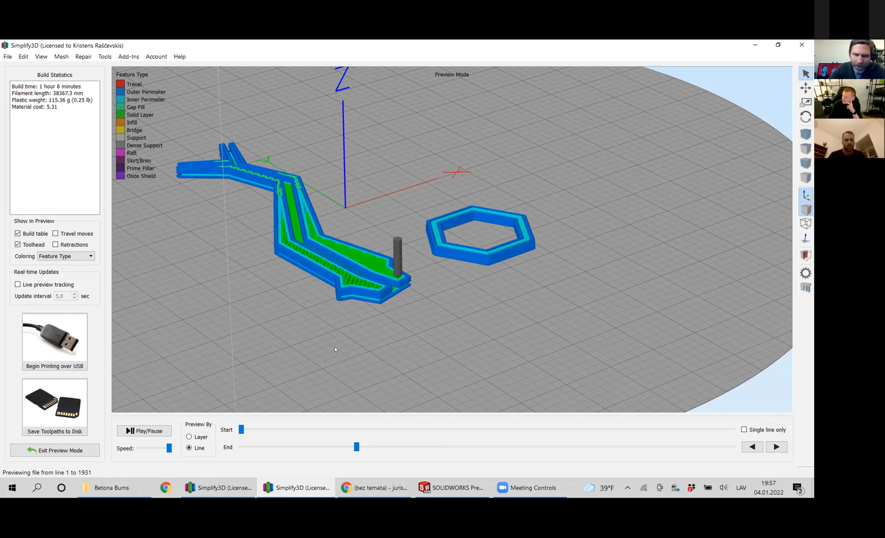
pyautogui.moveTo(356, 447); pyautogui.dragTo(315, 465)
pyautogui.moveTo(308, 466); pyautogui.dragTo(299, 467)
# Inspect the perimeters and solid fill around the branch part's inner channel up close, and leave the toolpath preview.
pyautogui.scroll(4, 294, 246)
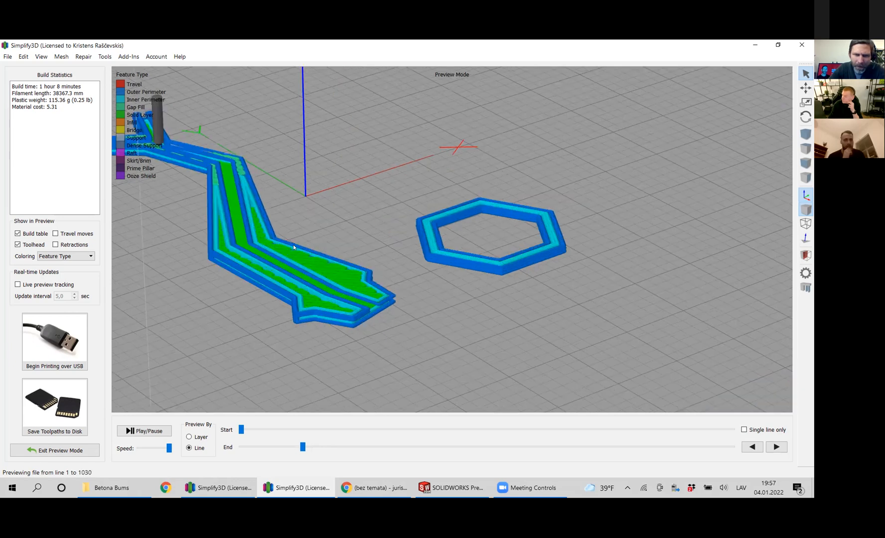
pyautogui.scroll(2, 295, 242)
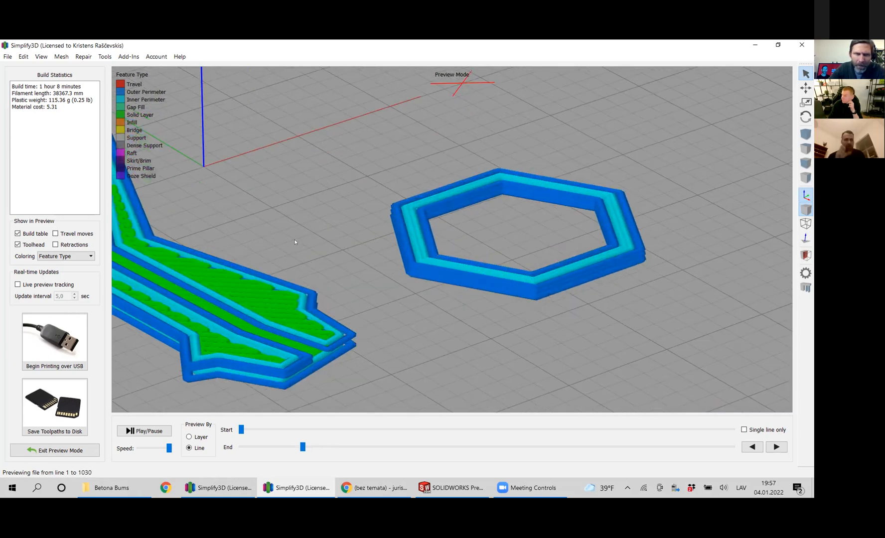
pyautogui.scroll(2, 517, 273)
pyautogui.moveTo(124, 243); pyautogui.dragTo(505, 315, button='right')
pyautogui.scroll(2, 504, 313)
pyautogui.scroll(-2, 504, 313)
pyautogui.scroll(-1, 504, 314)
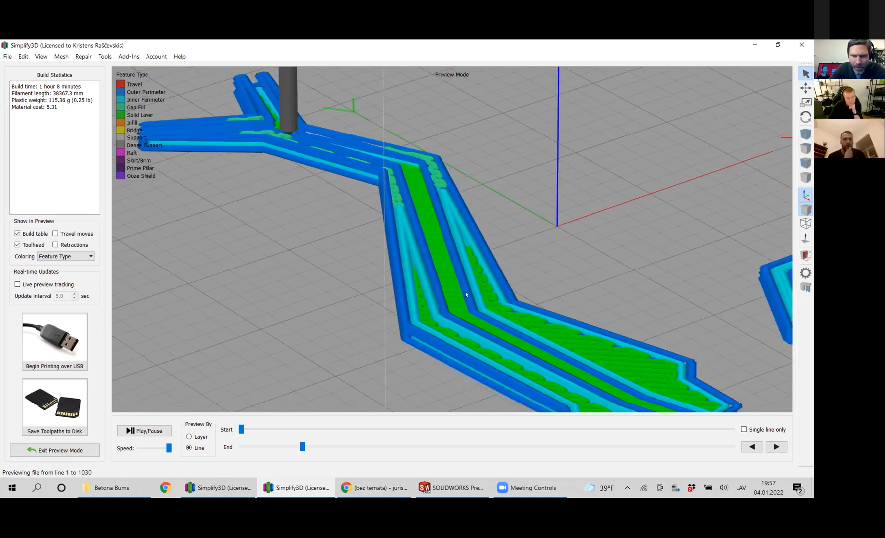
pyautogui.scroll(-1, 466, 296)
pyautogui.scroll(-1, 467, 295)
pyautogui.scroll(-1, 467, 295)
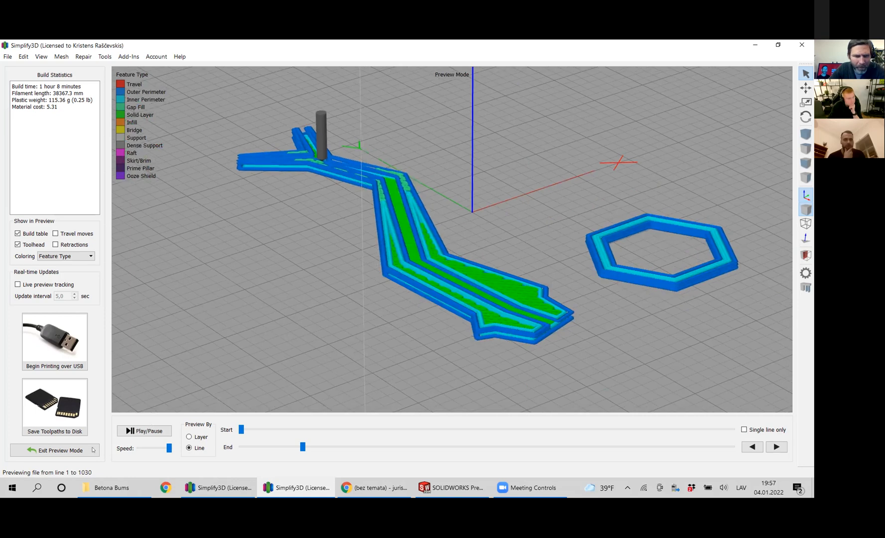
pyautogui.click(71, 450)
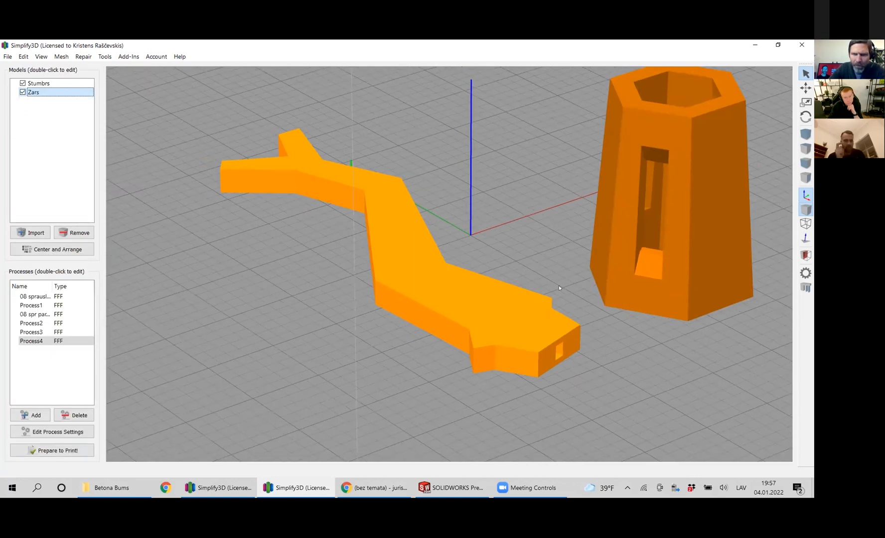
# Compare the branch part's end socket with the slotted openings of the hexagonal part from several sides.
pyautogui.moveTo(559, 287); pyautogui.dragTo(383, 355)
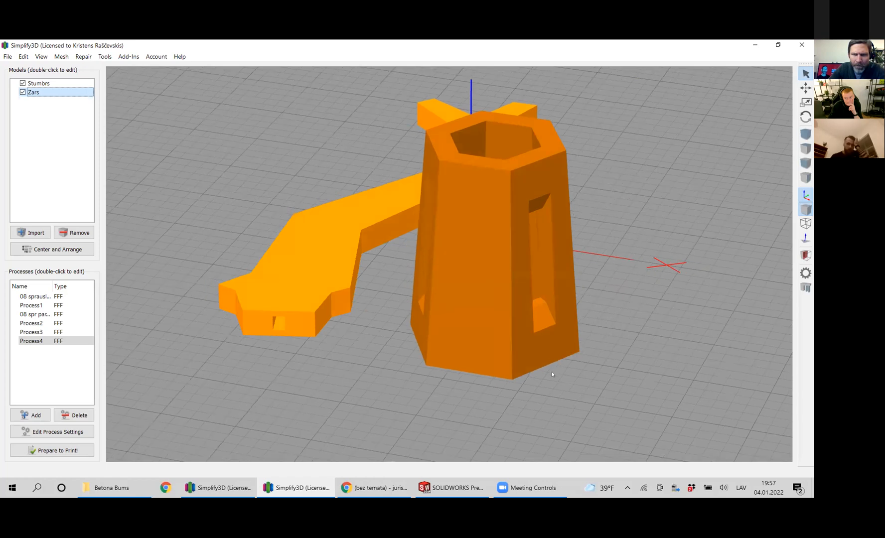
pyautogui.moveTo(552, 372); pyautogui.dragTo(552, 372)
pyautogui.moveTo(659, 337); pyautogui.dragTo(659, 337)
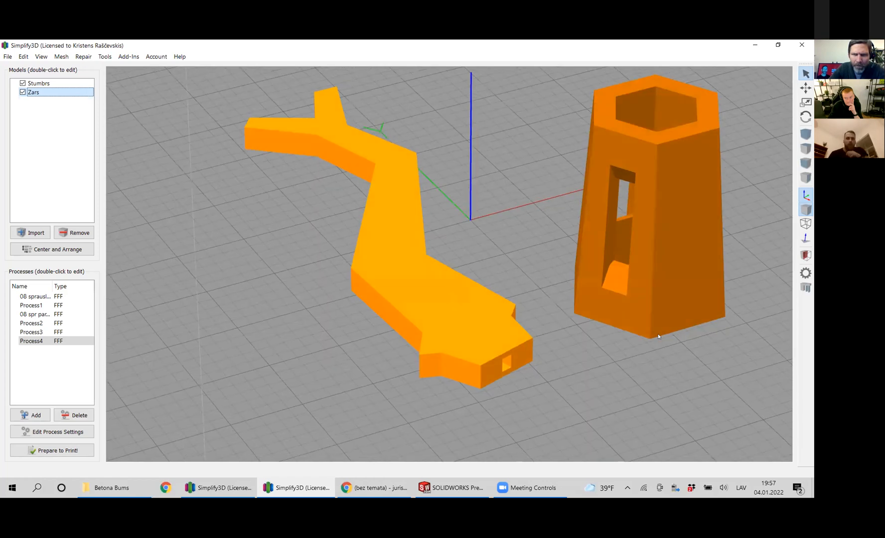
pyautogui.moveTo(432, 363); pyautogui.dragTo(348, 294)
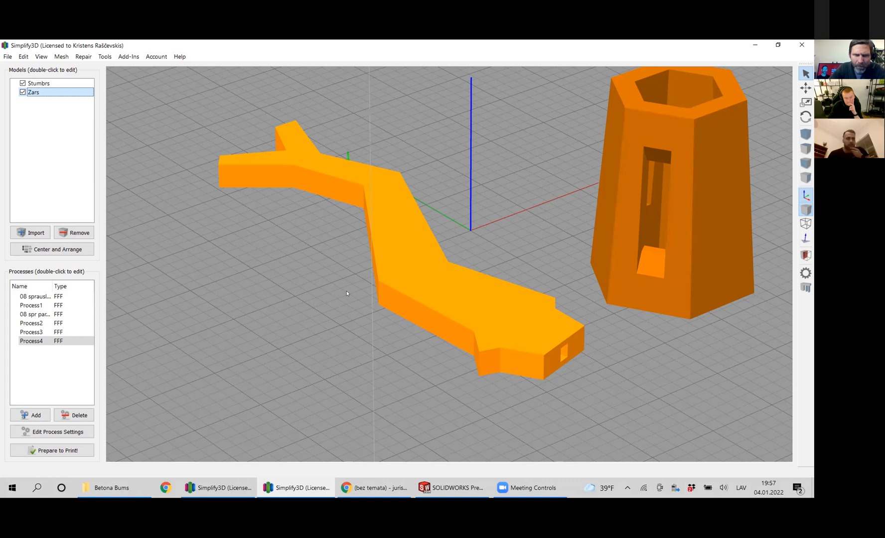
pyautogui.moveTo(625, 195)
pyautogui.mouseDown()
pyautogui.moveTo(614, 197)
pyautogui.moveTo(632, 209)
pyautogui.mouseUp()
pyautogui.moveTo(686, 271); pyautogui.dragTo(193, 289)
pyautogui.moveTo(261, 286); pyautogui.dragTo(510, 242)
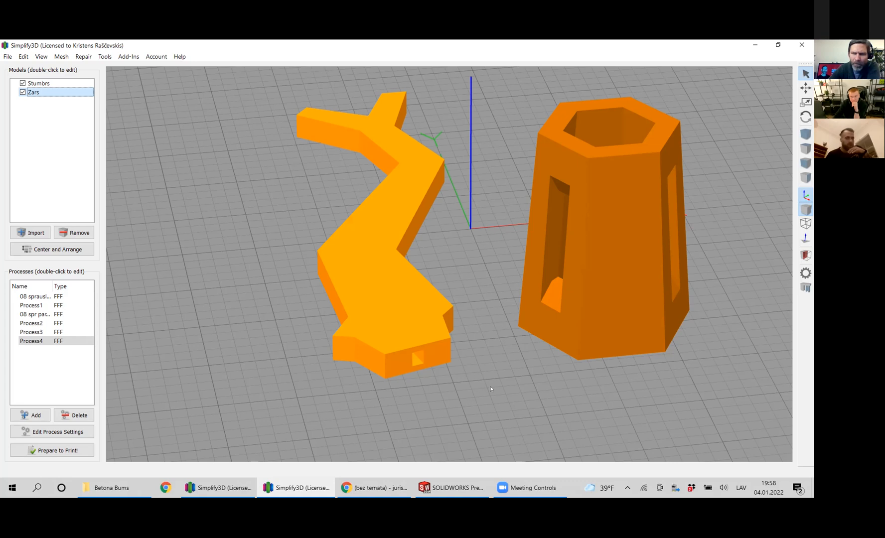
pyautogui.moveTo(492, 386); pyautogui.dragTo(523, 360)
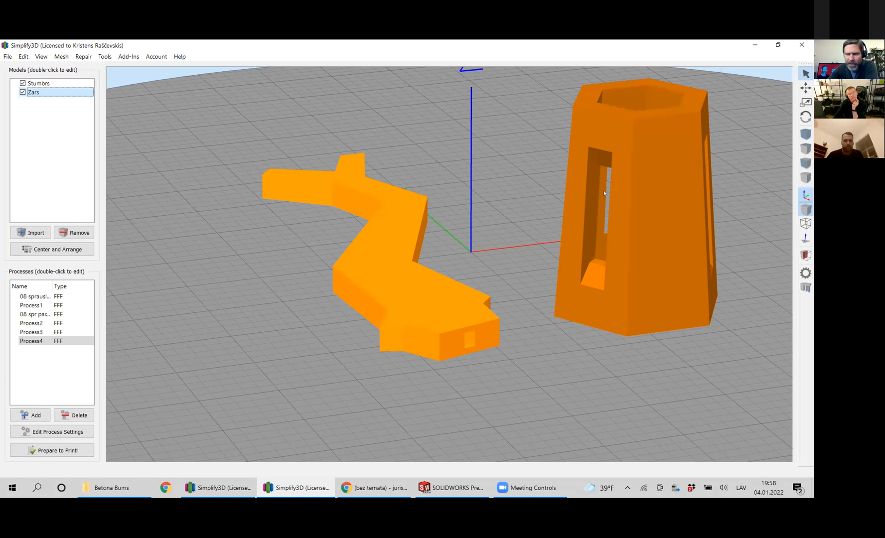
# Select the Stumbrs part and inspect its hollow interior and side openings from above.
pyautogui.scroll(-2, 604, 191)
pyautogui.scroll(4, 648, 190)
pyautogui.moveTo(552, 149); pyautogui.dragTo(547, 273, button='right')
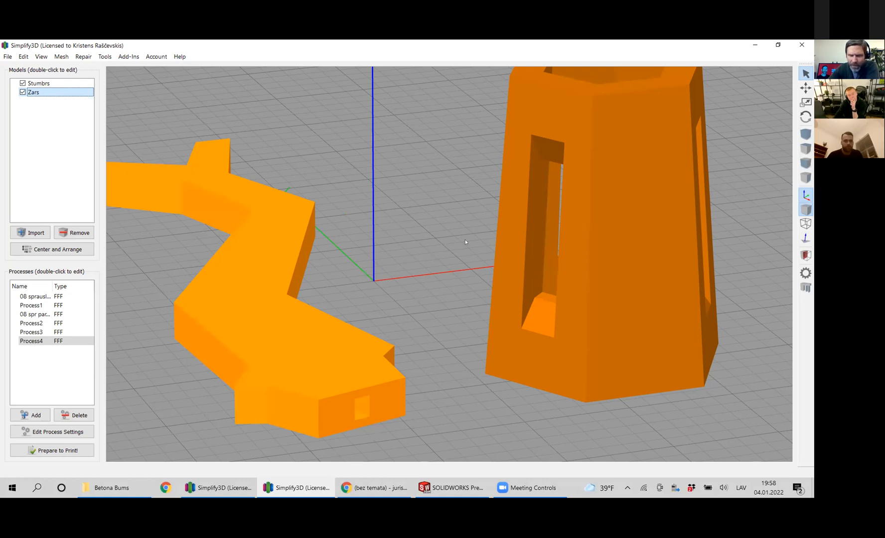
pyautogui.moveTo(652, 157); pyautogui.dragTo(651, 209)
pyautogui.click(651, 209)
pyautogui.moveTo(667, 164); pyautogui.dragTo(416, 126)
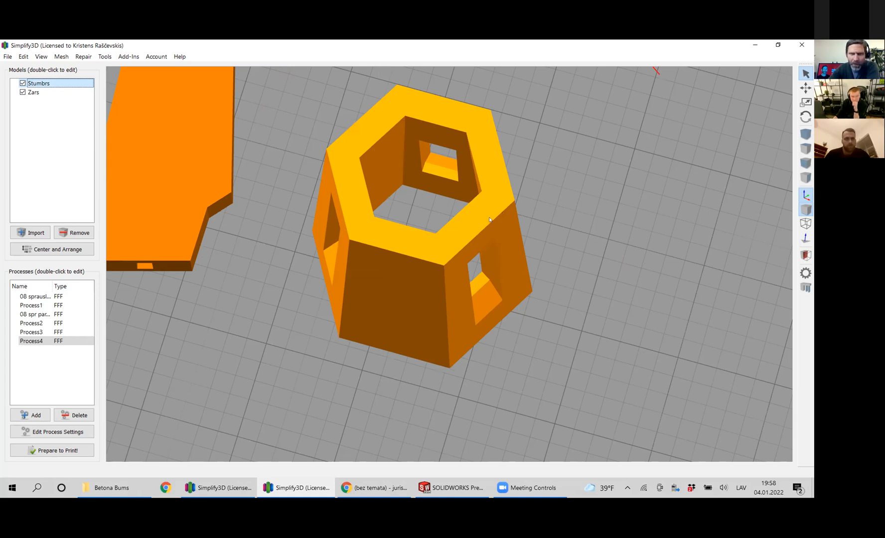
pyautogui.scroll(4, 234, 314)
pyautogui.scroll(-6, 233, 314)
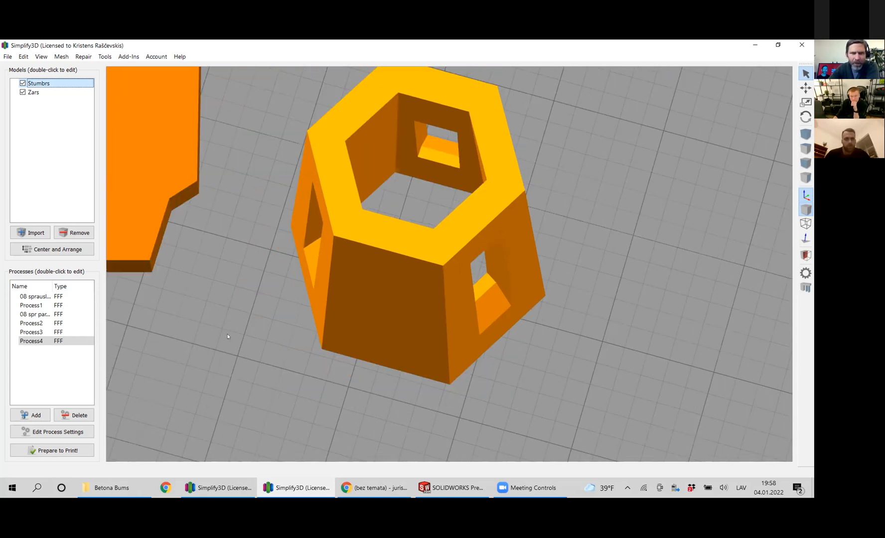
# Examine the selected Stumbrs part's slots and sloped lower ledges from both high and low angles beside the branch part.
pyautogui.moveTo(398, 331); pyautogui.dragTo(401, 327)
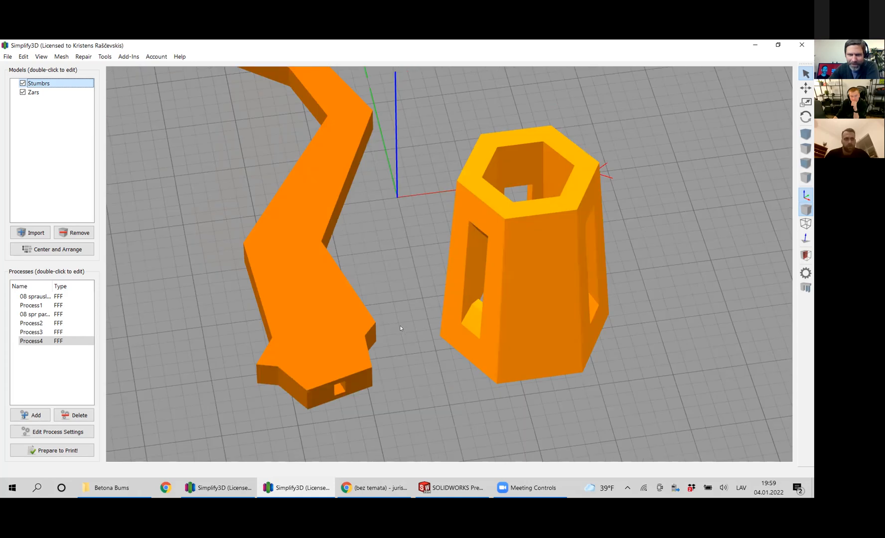
pyautogui.moveTo(504, 177); pyautogui.dragTo(537, 186)
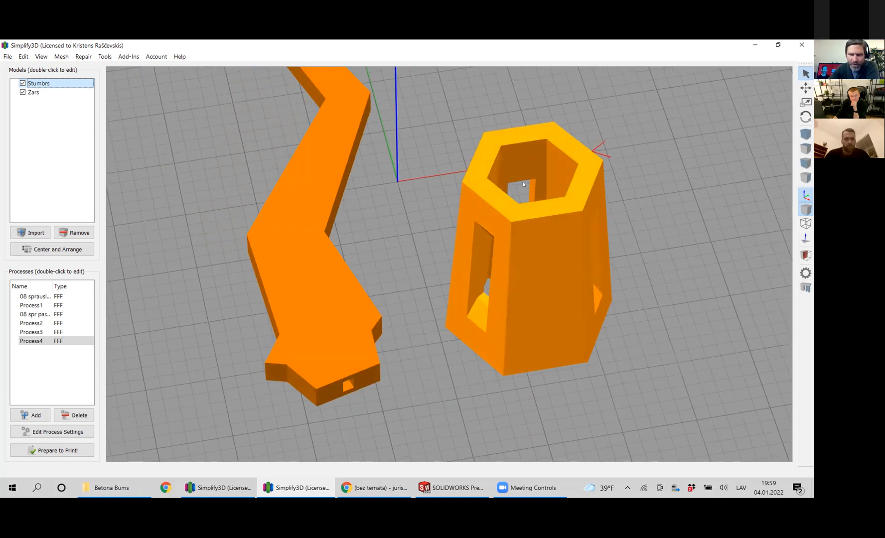
pyautogui.moveTo(591, 212); pyautogui.dragTo(607, 175)
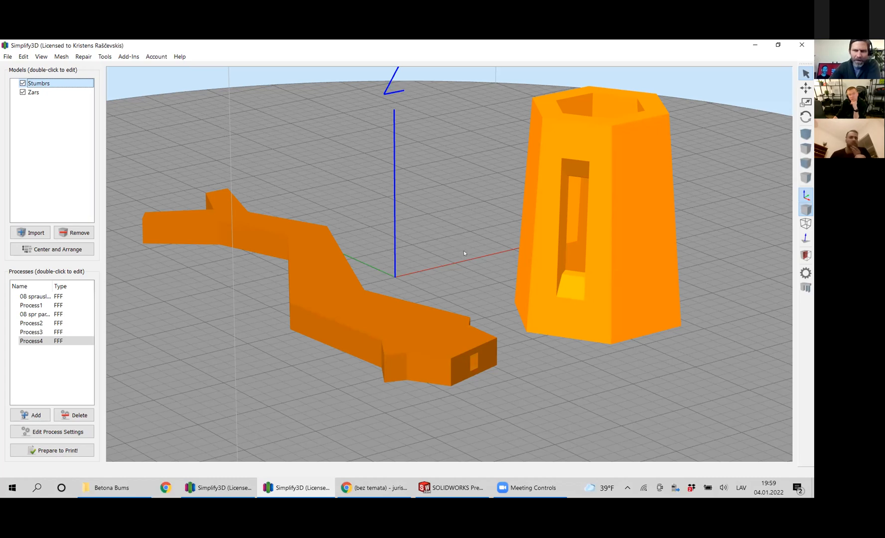
pyautogui.moveTo(530, 287); pyautogui.dragTo(527, 288)
pyautogui.moveTo(571, 309); pyautogui.dragTo(565, 209)
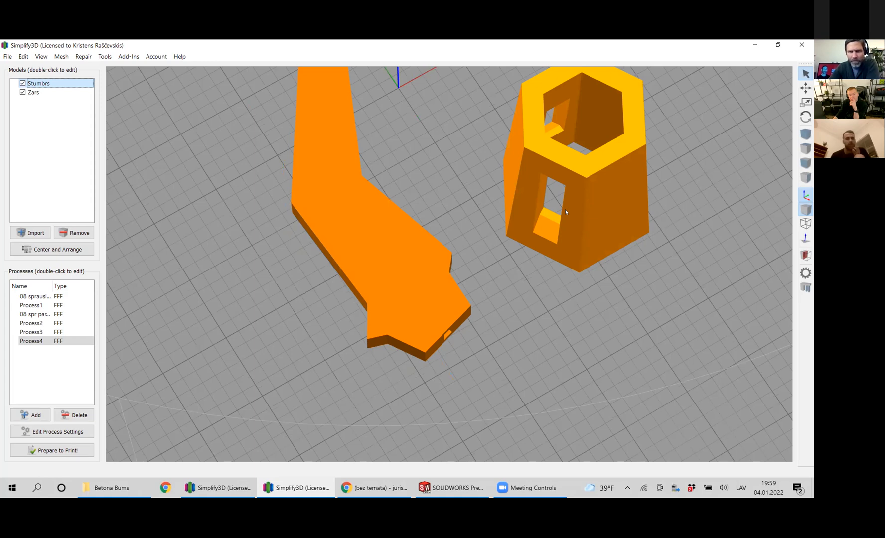
pyautogui.moveTo(525, 286); pyautogui.dragTo(519, 340)
pyautogui.scroll(3, 662, 237)
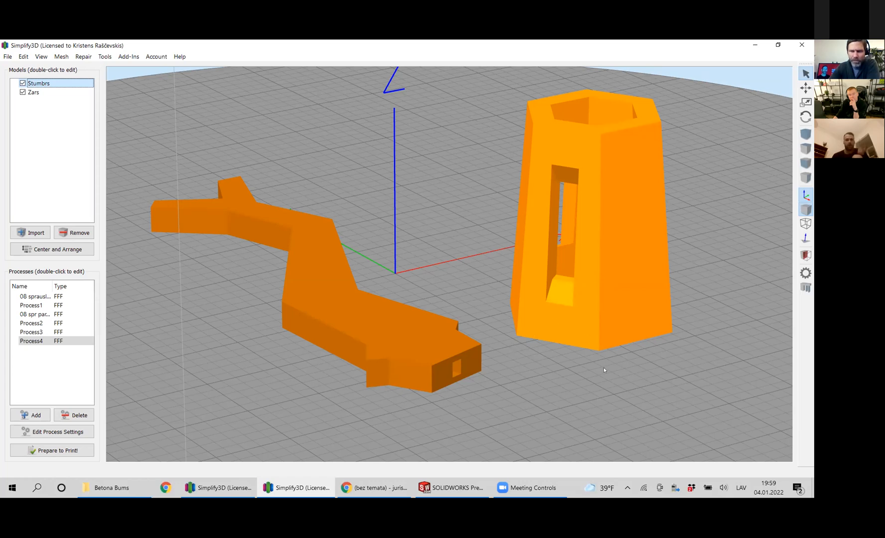
pyautogui.moveTo(588, 374); pyautogui.dragTo(573, 392)
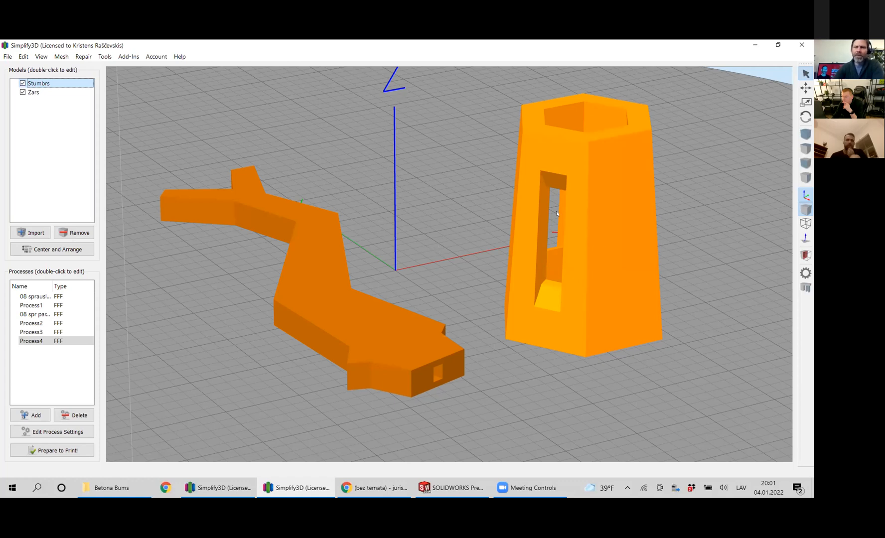
# Scale the Stumbrs part uniformly to 100% and view its full size against the printer's build volume.
pyautogui.doubleClick(591, 258)
pyautogui.hotkey('ctrl', 'a')
pyautogui.write('100')
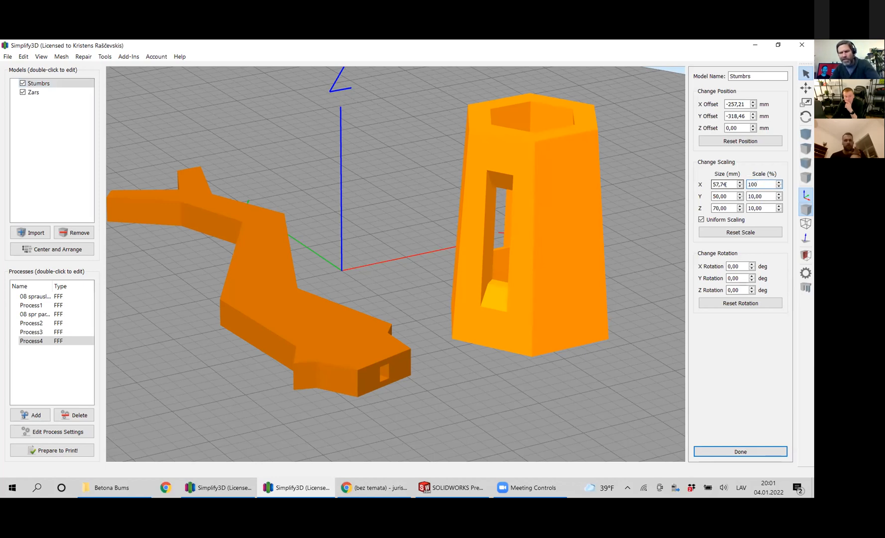
pyautogui.press('Return')
pyautogui.scroll(-10, 476, 252)
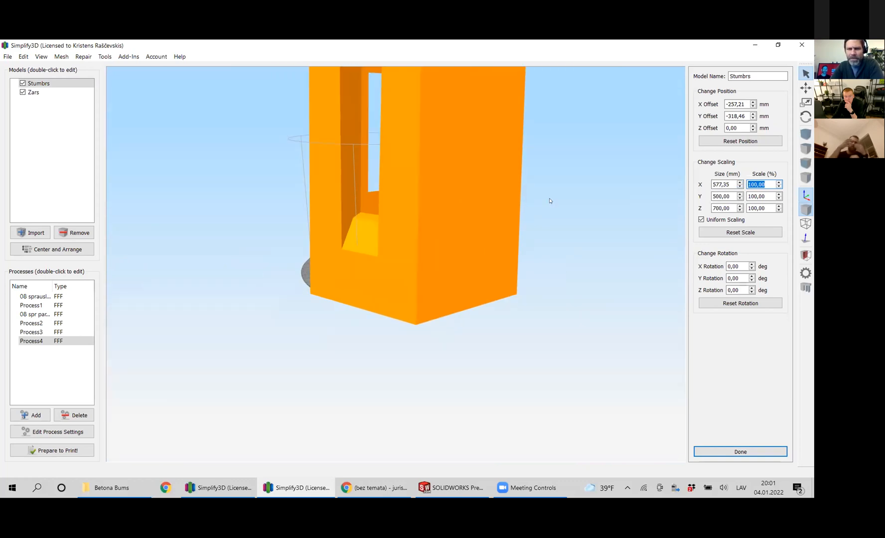
pyautogui.moveTo(546, 183); pyautogui.dragTo(532, 194)
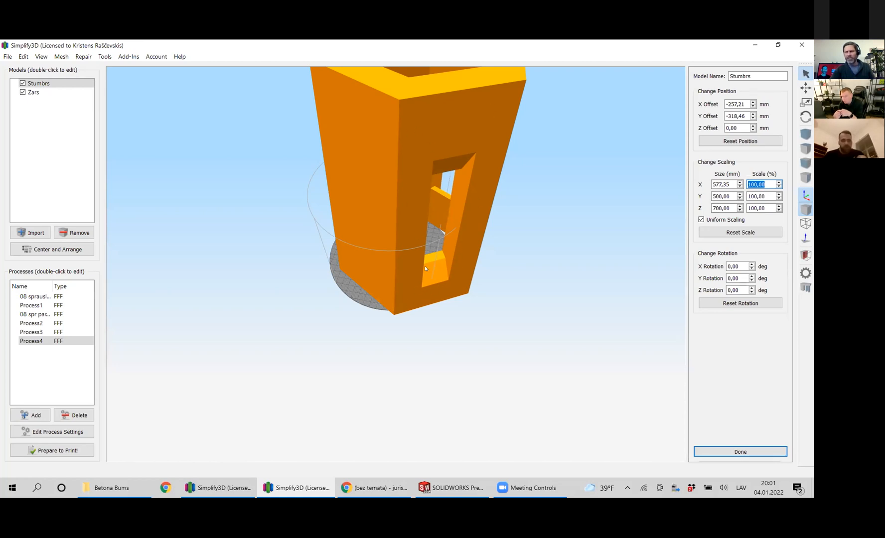
pyautogui.moveTo(468, 300); pyautogui.dragTo(429, 355)
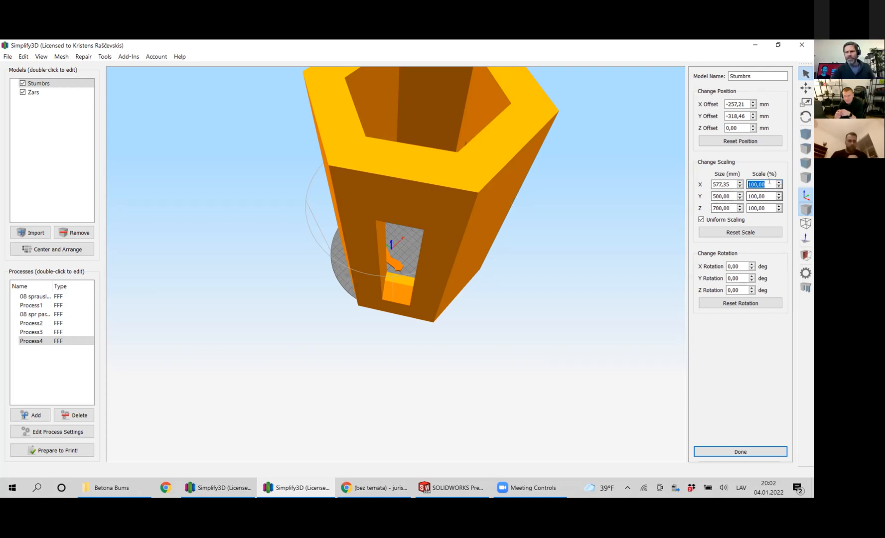
# Set the Stumbrs part's uniform scale back to 10% and view both parts on the build plate.
pyautogui.write('10')
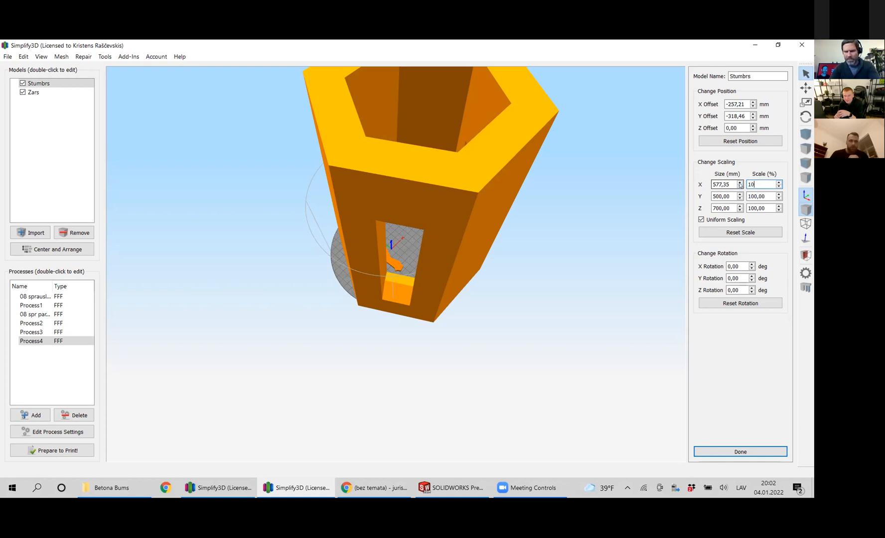
pyautogui.press('Return')
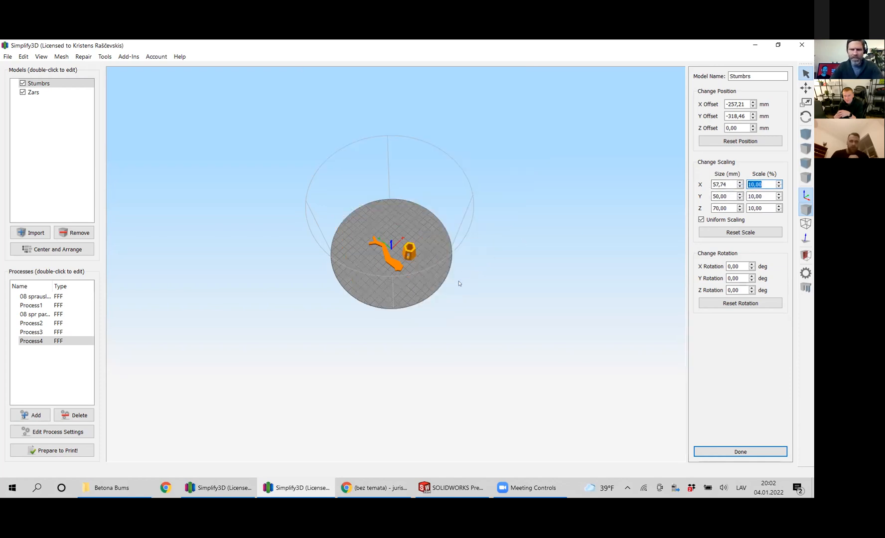
pyautogui.moveTo(422, 321); pyautogui.dragTo(418, 304)
pyautogui.scroll(5, 415, 245)
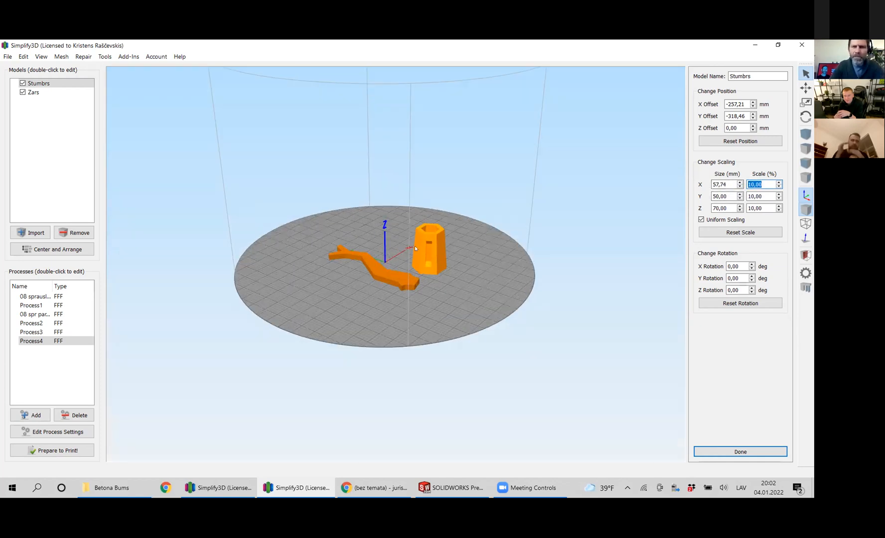
pyautogui.scroll(-1, 386, 202)
pyautogui.scroll(4, 390, 187)
pyautogui.scroll(-5, 308, 285)
pyautogui.moveTo(269, 124); pyautogui.dragTo(271, 197, button='right')
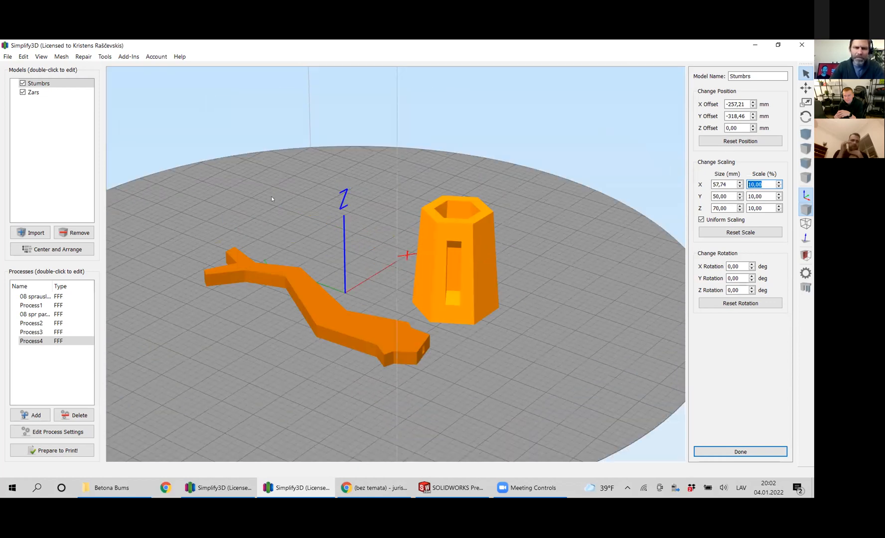
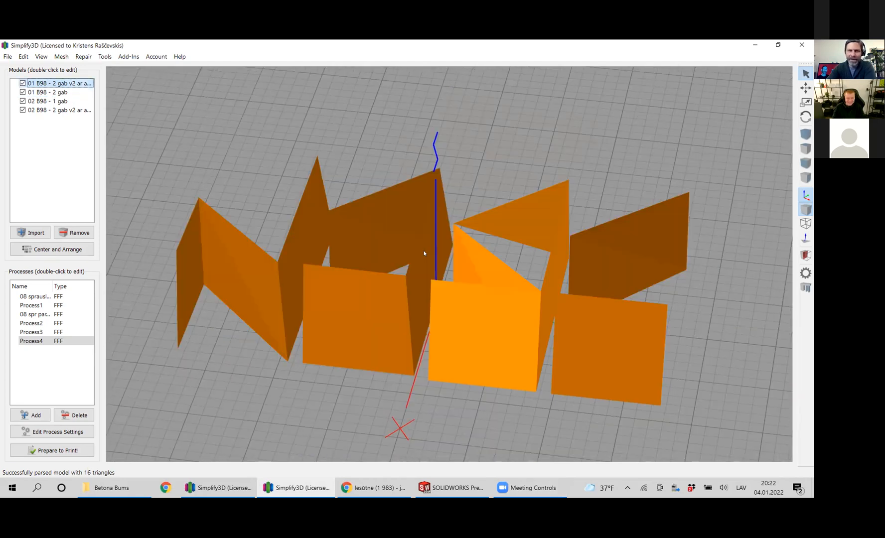
# Examine the four B98 wall parts and their folded panels from low, distant and high angles on the build plate.
pyautogui.moveTo(531, 271); pyautogui.dragTo(448, 327)
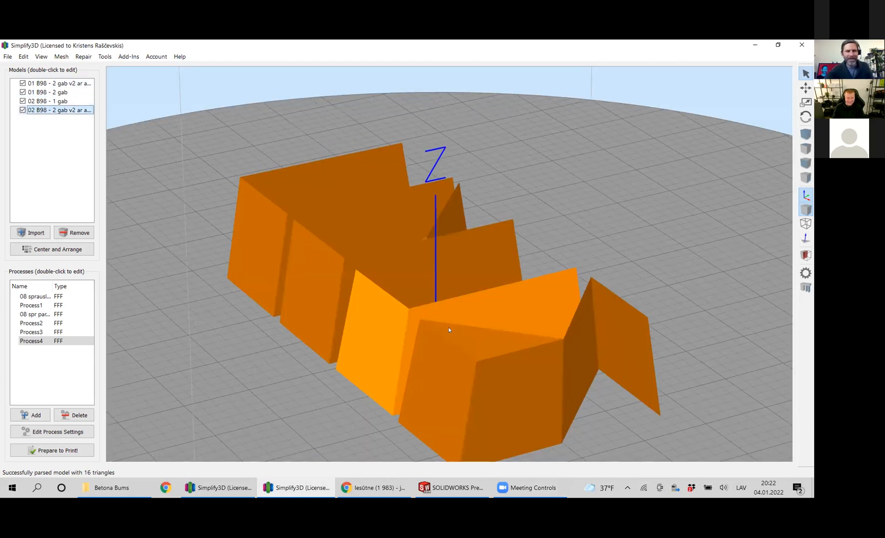
pyautogui.scroll(1, 494, 309)
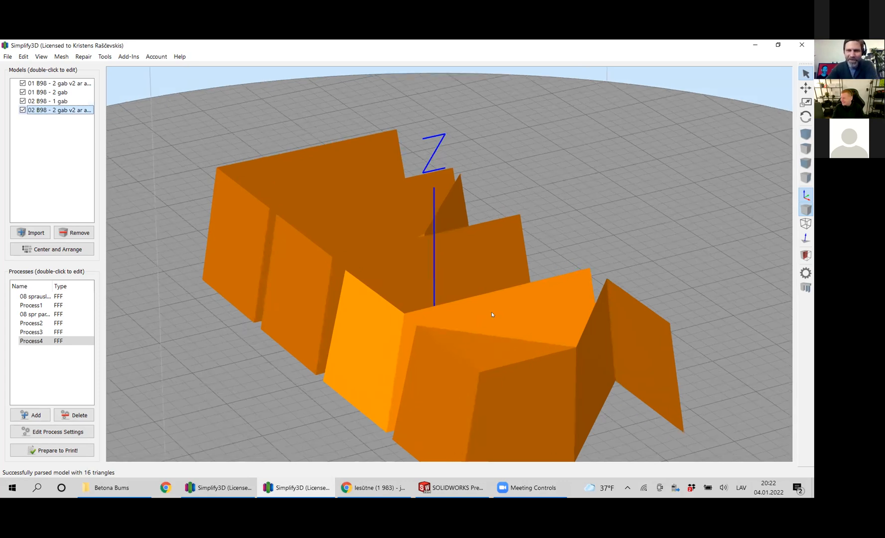
pyautogui.scroll(-1, 544, 301)
pyautogui.scroll(-3, 498, 294)
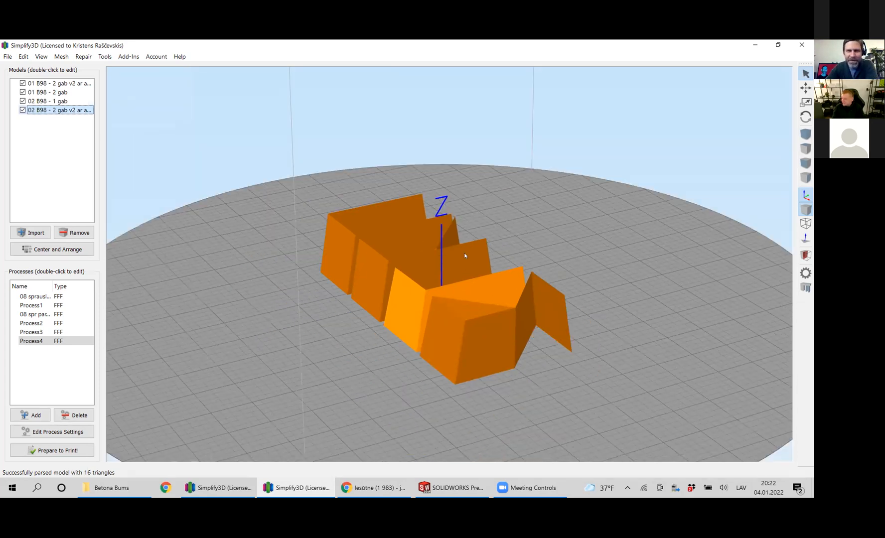
pyautogui.moveTo(445, 177); pyautogui.dragTo(441, 186)
pyautogui.scroll(3, 391, 204)
pyautogui.moveTo(390, 205); pyautogui.dragTo(389, 220, button='right')
pyautogui.moveTo(378, 242); pyautogui.dragTo(397, 225)
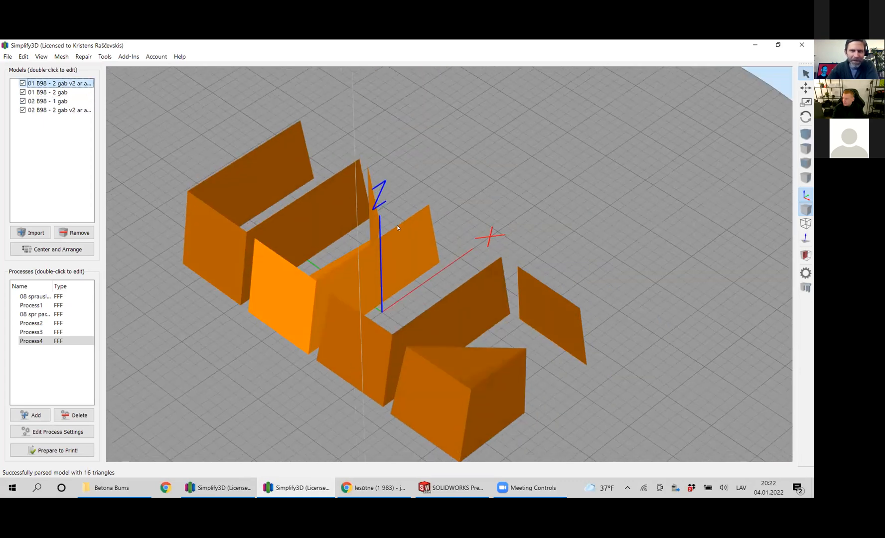
pyautogui.moveTo(385, 315); pyautogui.dragTo(410, 293, button='right')
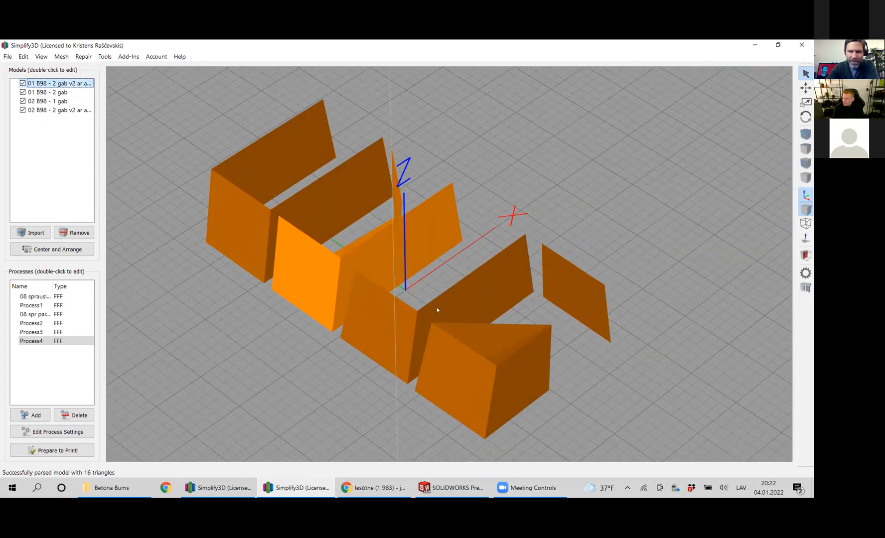
# Inspect the gaps between the B98 wall parts from diagonal and frontal views.
pyautogui.moveTo(441, 333); pyautogui.dragTo(253, 244)
pyautogui.moveTo(555, 317); pyautogui.dragTo(579, 335, button='right')
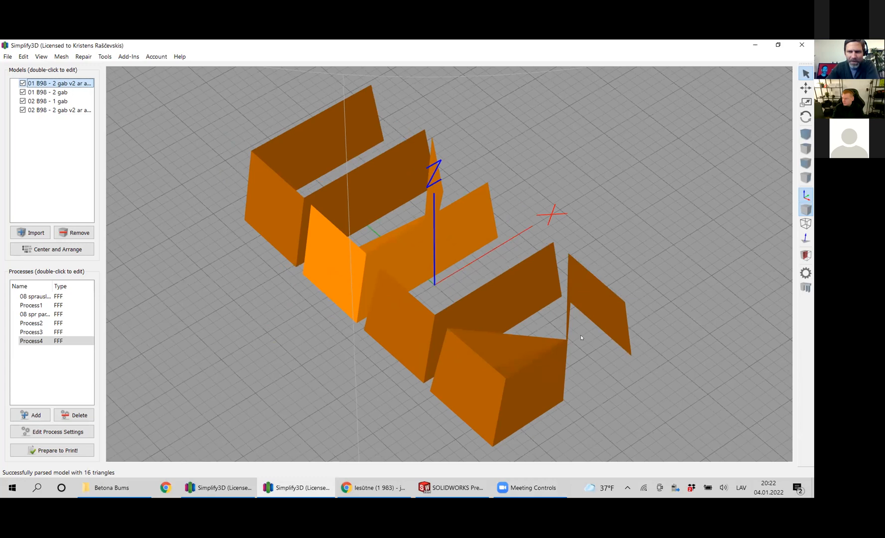
pyautogui.moveTo(472, 344); pyautogui.dragTo(469, 345)
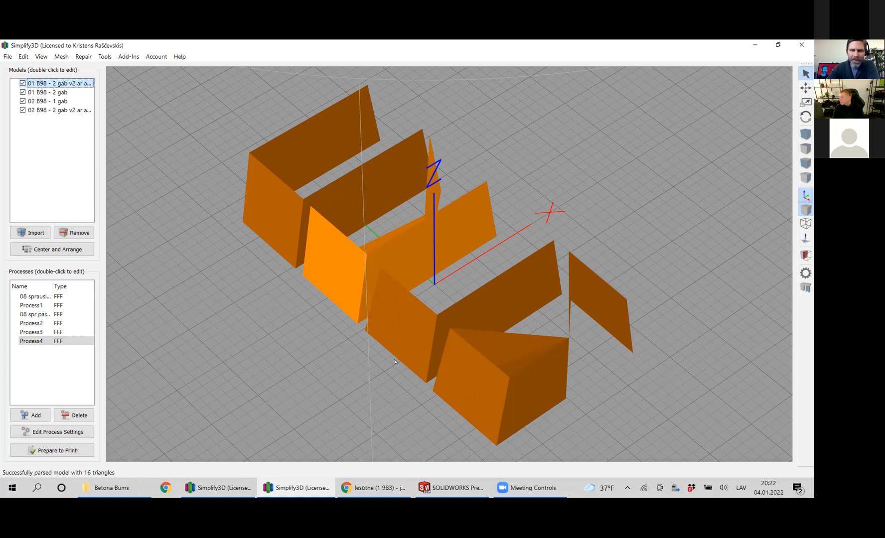
pyautogui.moveTo(363, 375); pyautogui.dragTo(339, 368)
pyautogui.moveTo(339, 367); pyautogui.dragTo(354, 386, button='middle')
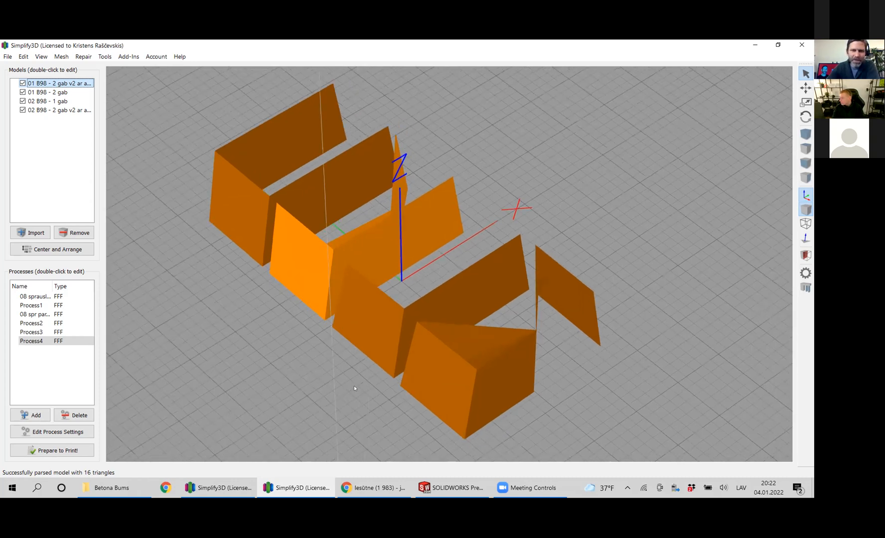
pyautogui.moveTo(354, 386); pyautogui.dragTo(500, 403)
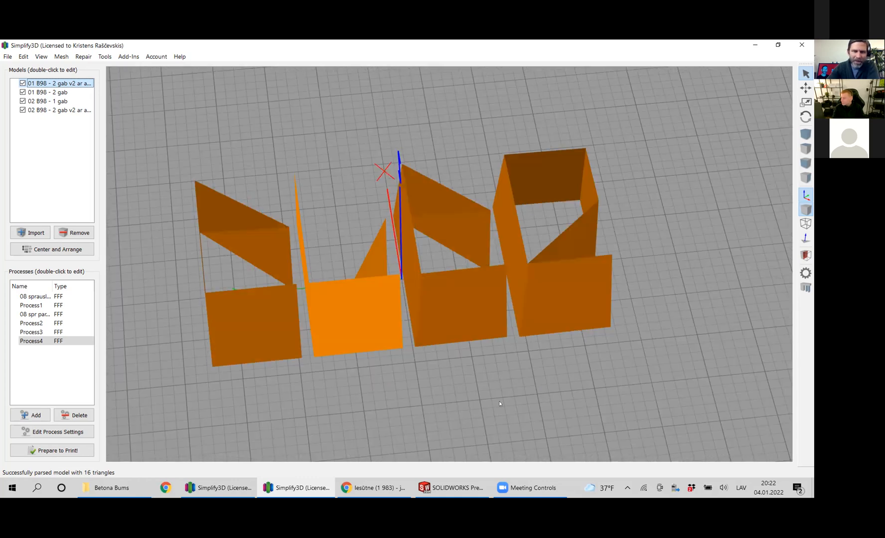
pyautogui.moveTo(375, 413); pyautogui.dragTo(329, 401)
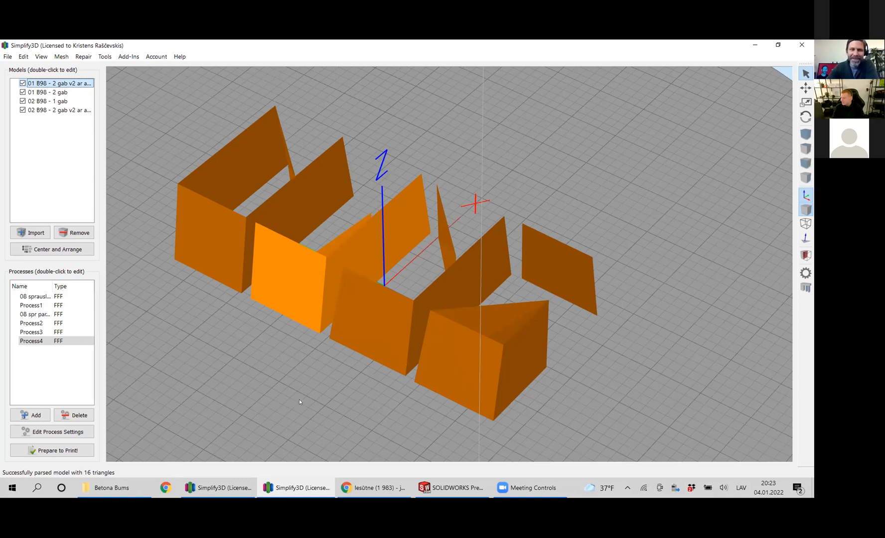
pyautogui.moveTo(327, 382); pyautogui.dragTo(343, 373, button='right')
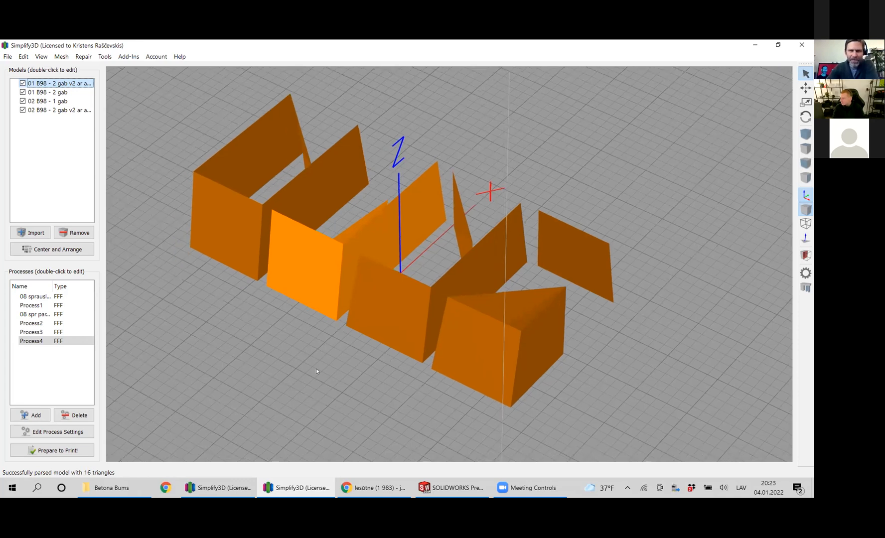
pyautogui.moveTo(316, 369); pyautogui.dragTo(316, 375)
pyautogui.moveTo(283, 374); pyautogui.dragTo(280, 403, button='right')
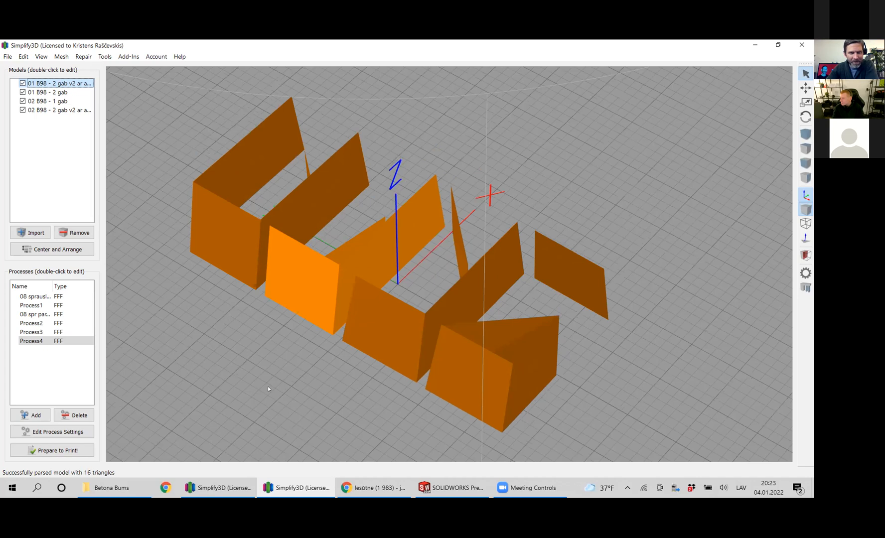
pyautogui.moveTo(299, 369)
pyautogui.mouseDown()
pyautogui.moveTo(343, 381)
pyautogui.moveTo(292, 381)
pyautogui.mouseUp()
pyautogui.moveTo(292, 383)
pyautogui.mouseDown(button='right')
pyautogui.moveTo(300, 382)
pyautogui.moveTo(287, 377)
pyautogui.mouseUp(button='right')
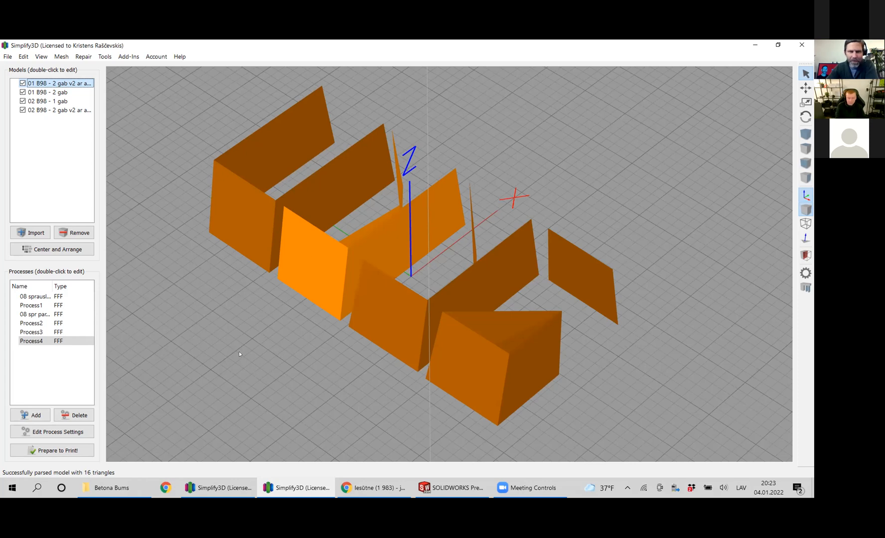
pyautogui.moveTo(218, 353); pyautogui.dragTo(241, 374)
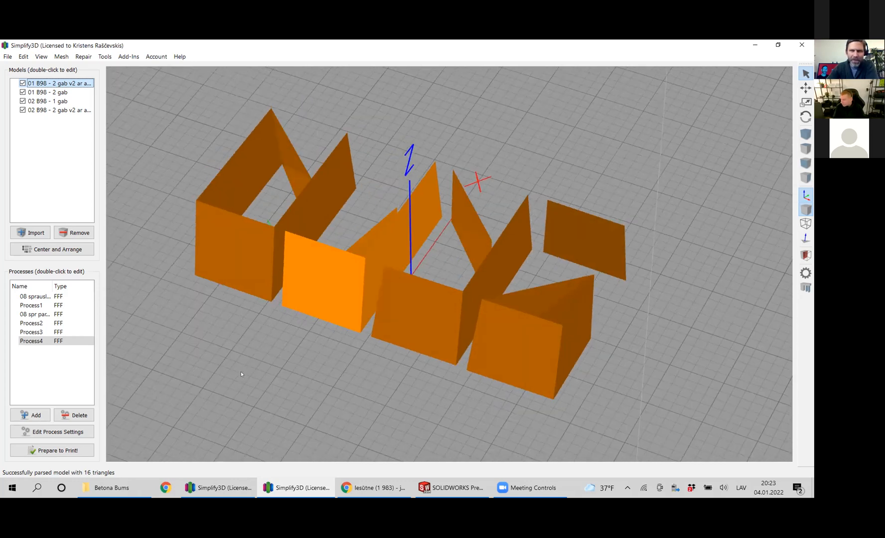
# Examine the B98 parts' angled walls and openings from the opposite diagonal, with the Y axis in view.
pyautogui.moveTo(363, 388); pyautogui.dragTo(557, 348)
pyautogui.moveTo(547, 388); pyautogui.dragTo(536, 376, button='middle')
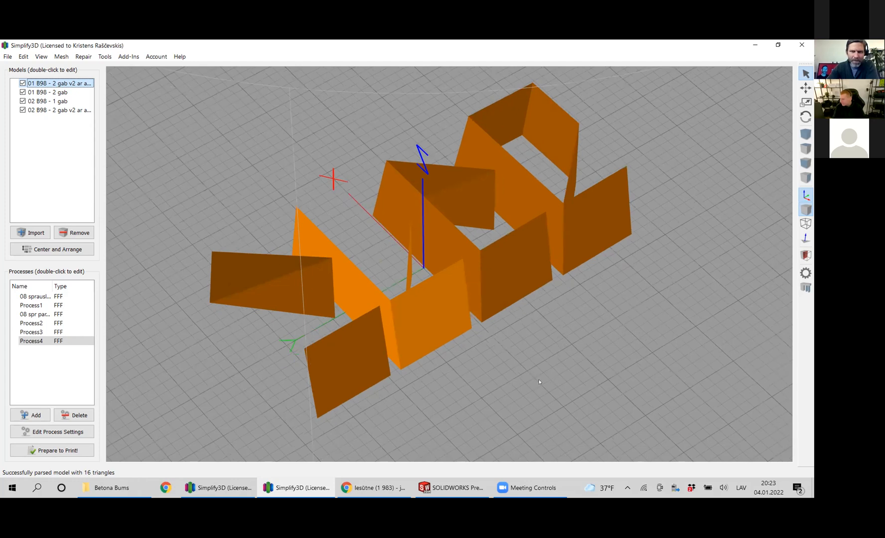
pyautogui.moveTo(535, 374); pyautogui.dragTo(524, 398)
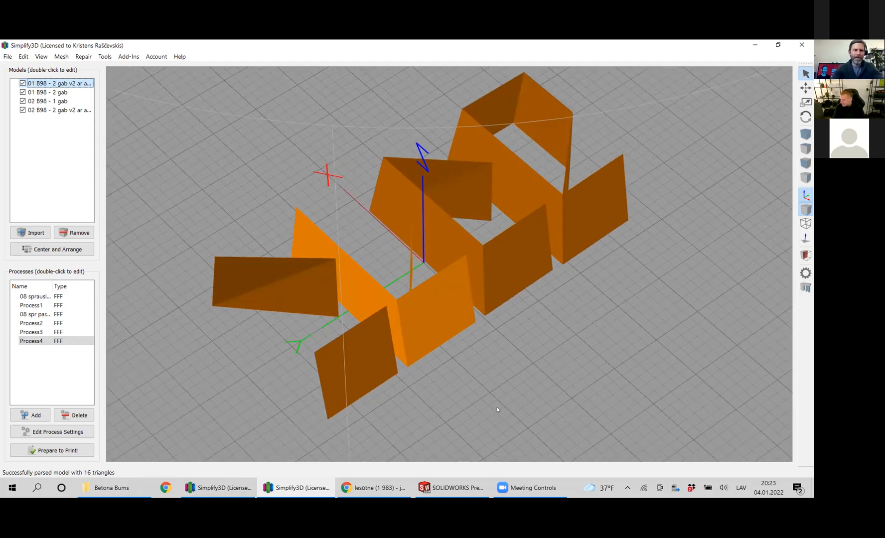
pyautogui.moveTo(487, 363); pyautogui.dragTo(498, 380, button='middle')
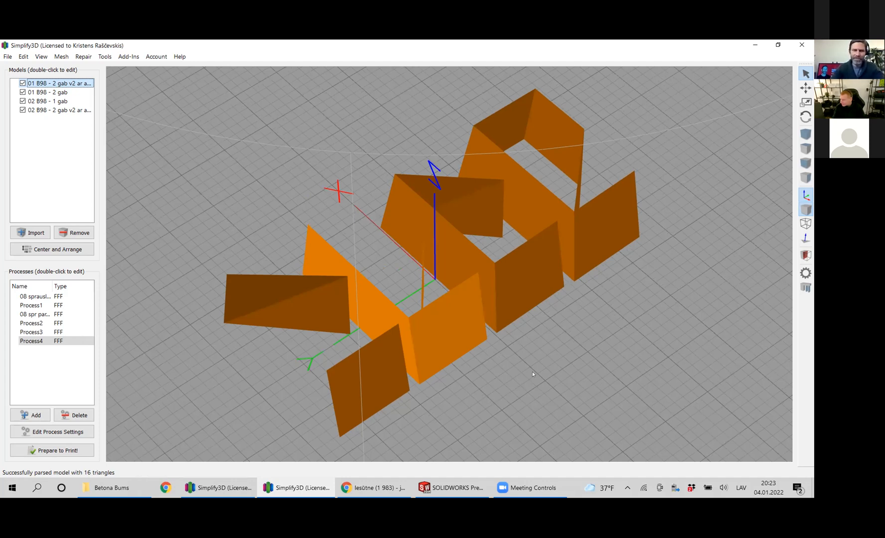
pyautogui.moveTo(549, 373); pyautogui.dragTo(561, 373, button='right')
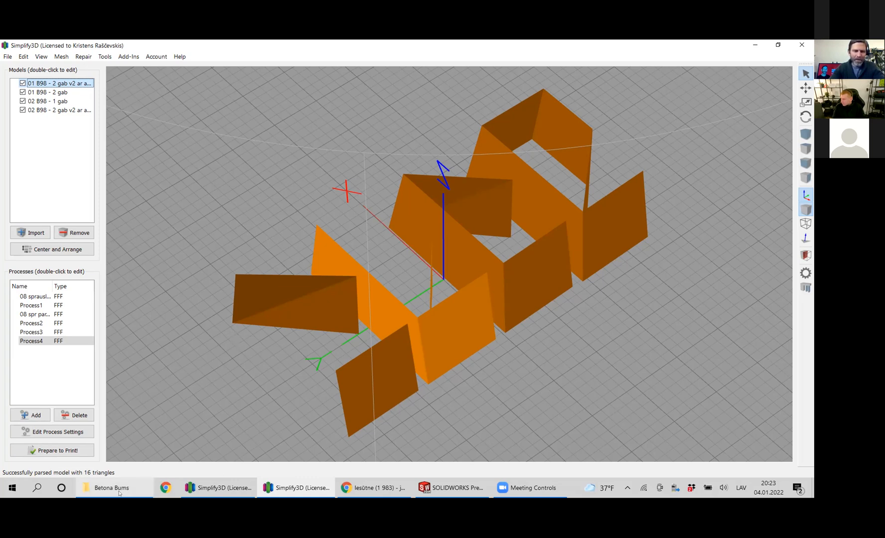
# Switch to the Betona Bums folder in File Explorer, view Habitat.jpg from the Habitat team member's subfolder, and close the image.
pyautogui.moveTo(113, 490)
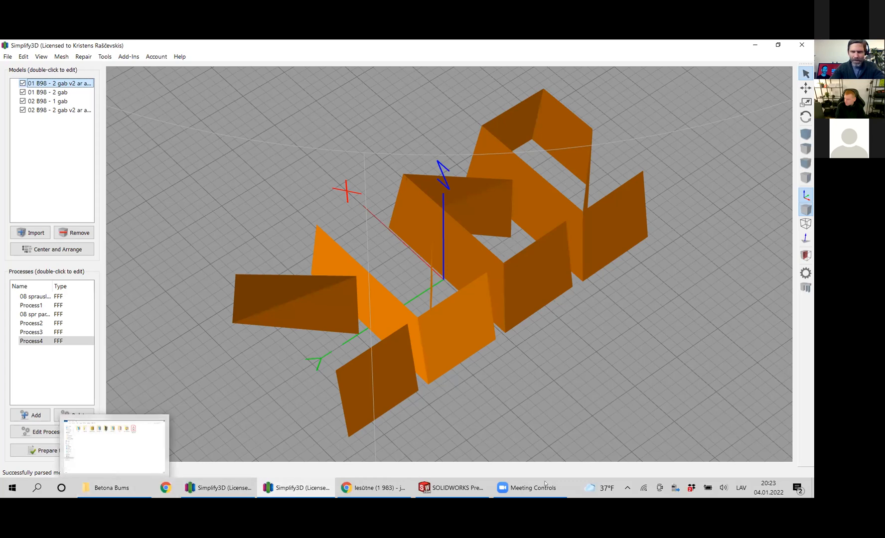
pyautogui.click(99, 490)
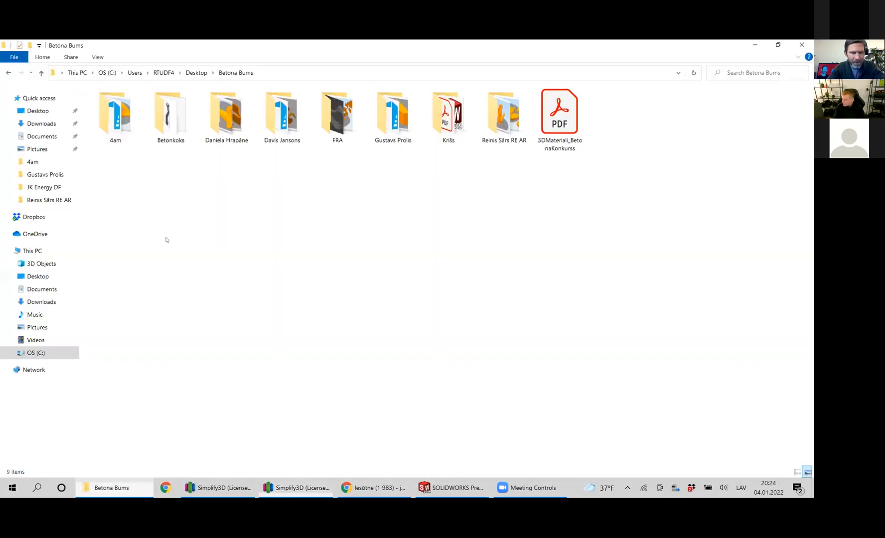
pyautogui.click(452, 117)
pyautogui.doubleClick(451, 118)
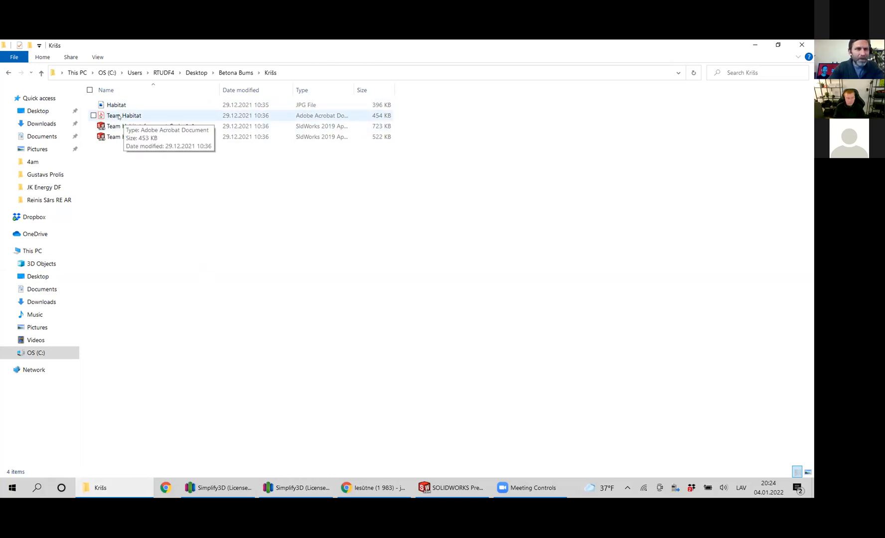
pyautogui.click(116, 104)
pyautogui.doubleClick(116, 104)
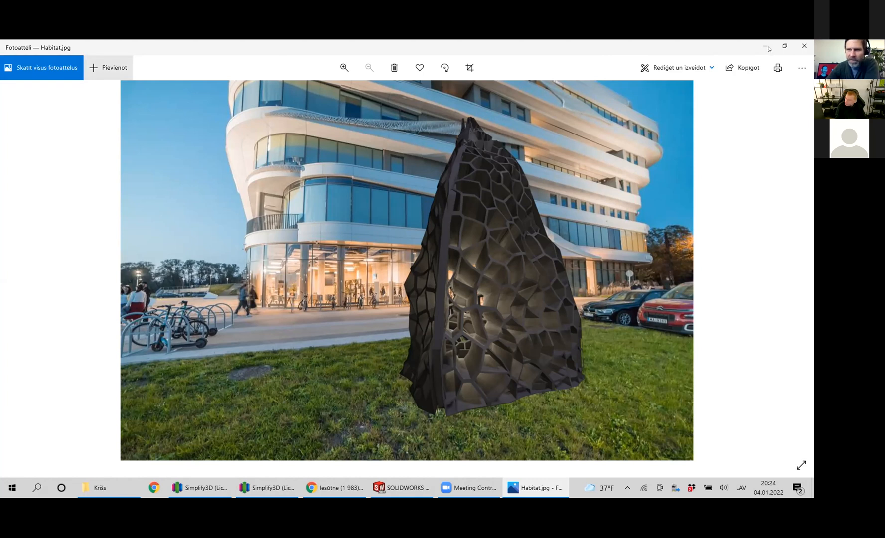
pyautogui.click(804, 45)
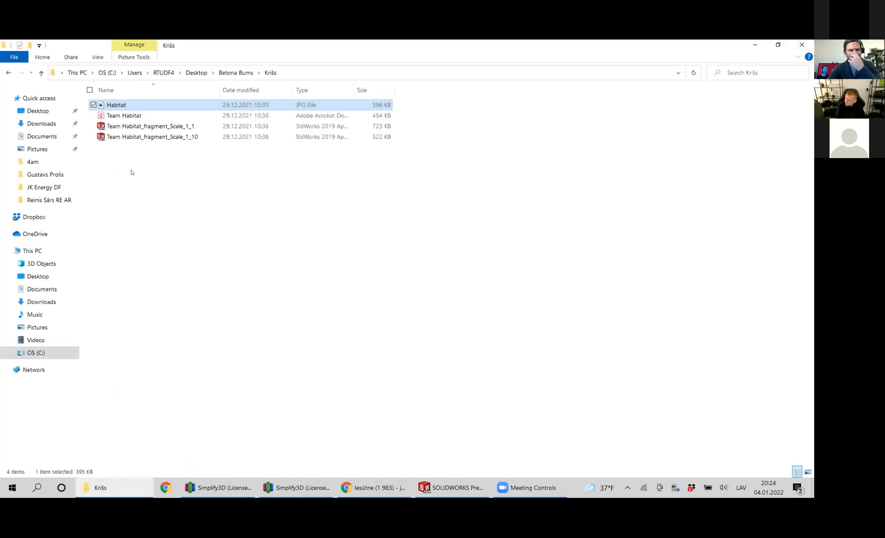
# Open the Team Habitat PDF and review the dimensioned views on Sheet1 and the isometric view on Sheet2.
pyautogui.click(120, 116)
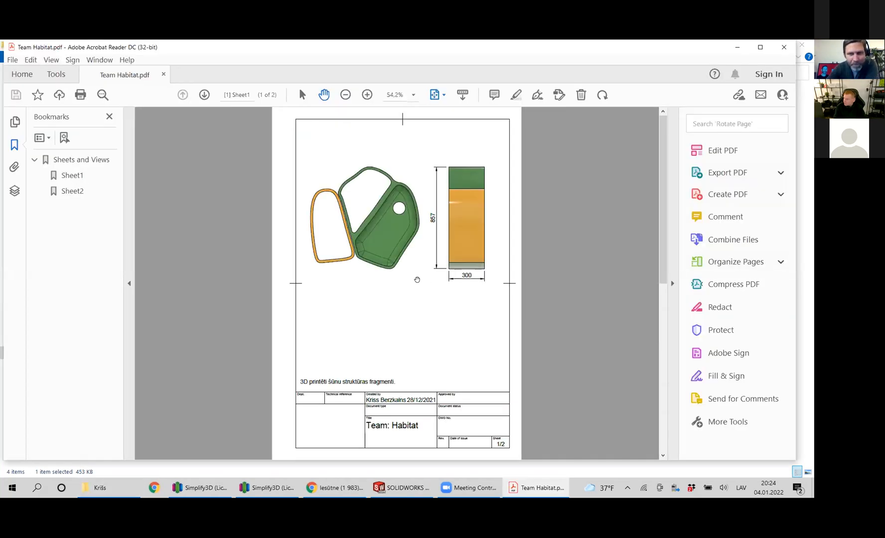
pyautogui.scroll(-3, 356, 277)
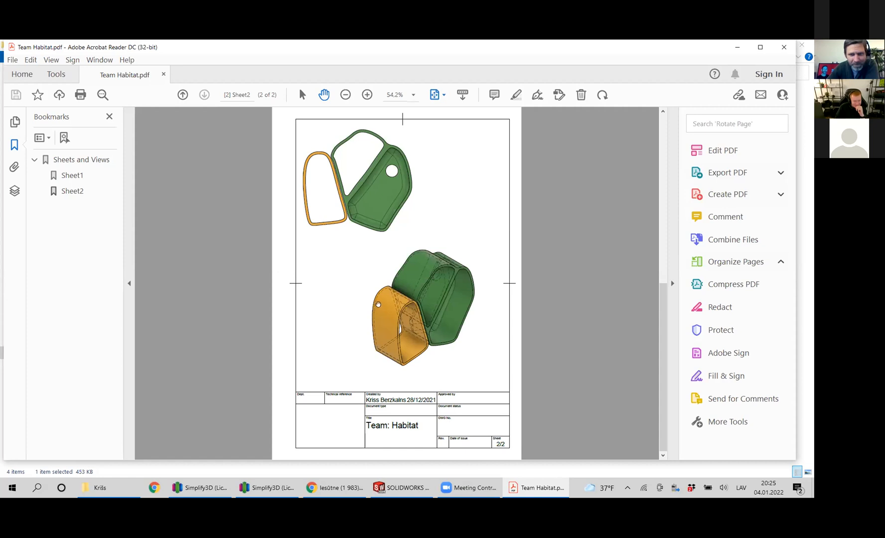
pyautogui.scroll(3, 345, 309)
pyautogui.scroll(-3, 345, 309)
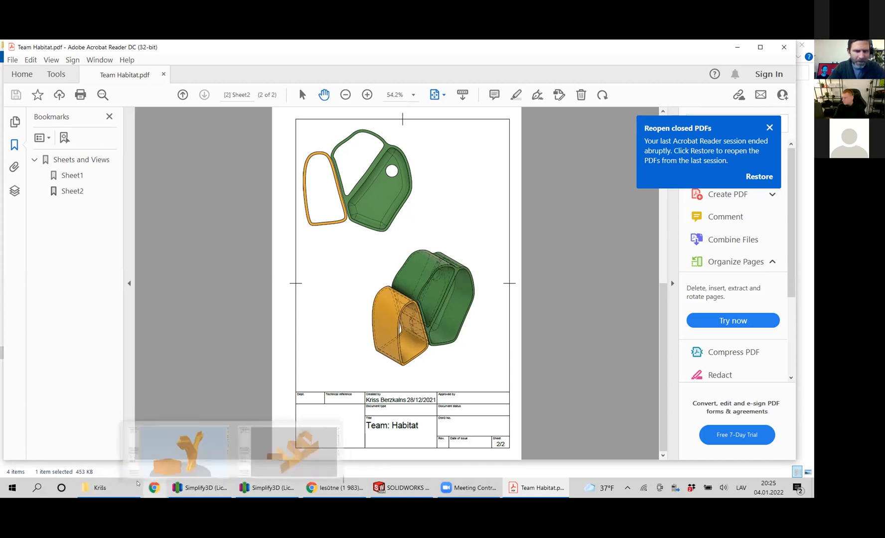
# Switch to the Gmail inbox in Chrome and locate the "OBJ file Architects" message with attachments.zip.
pyautogui.click(102, 489)
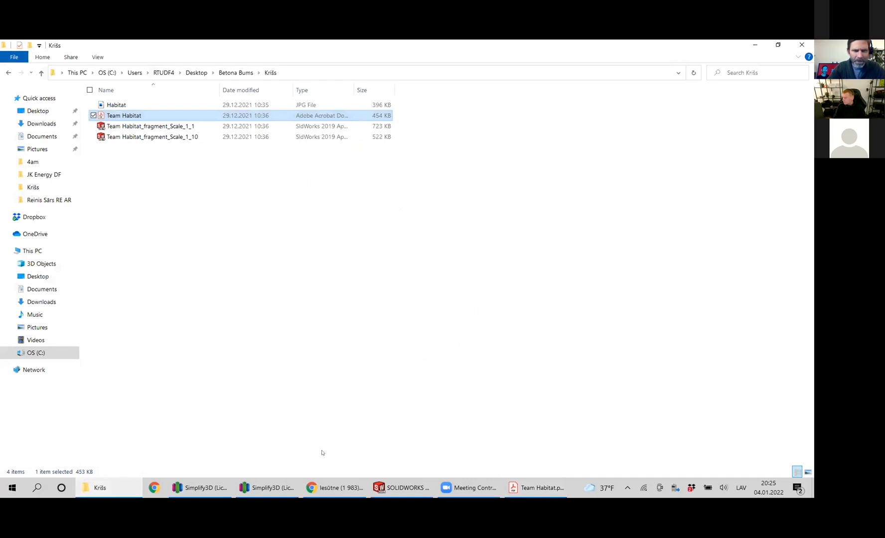
pyautogui.click(330, 489)
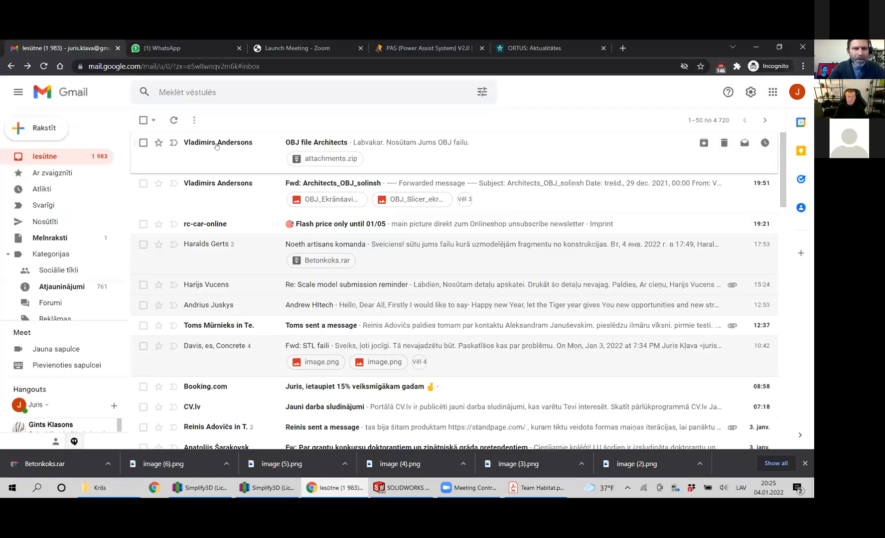
pyautogui.moveTo(209, 144)
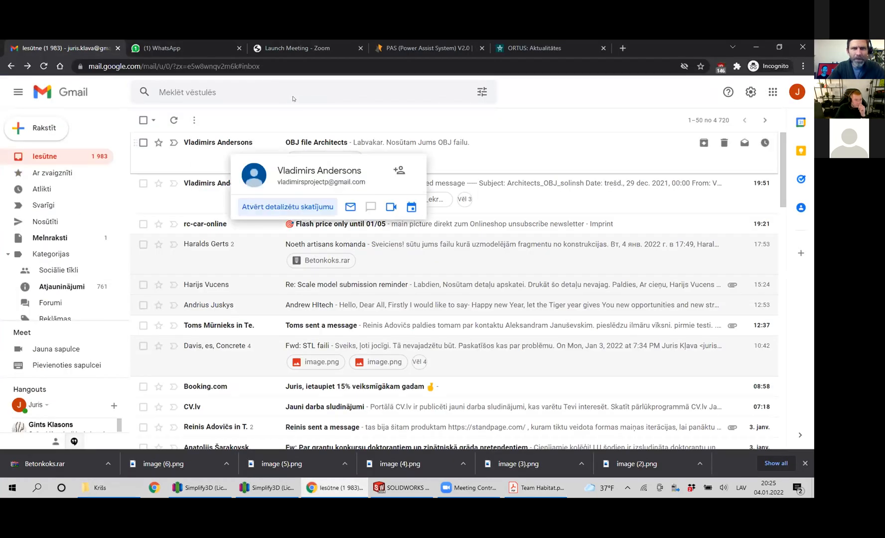
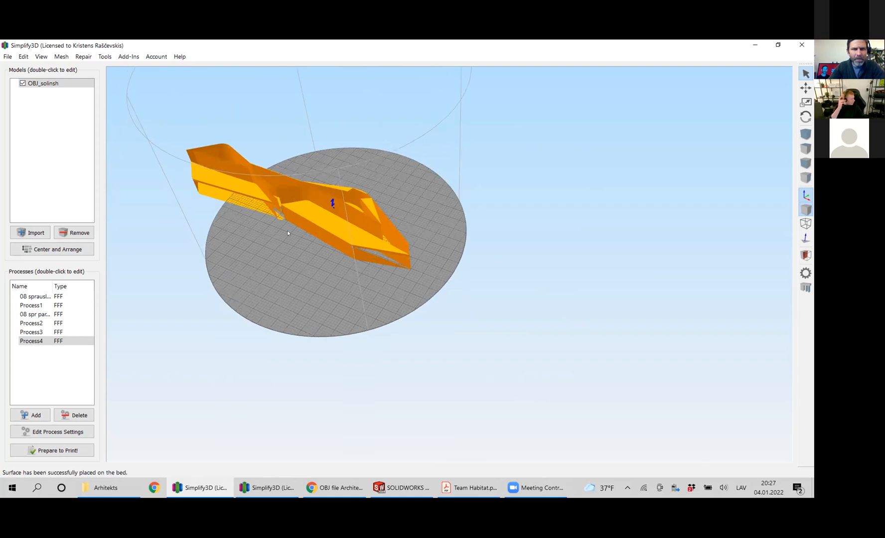
# Switch to Gmail in Chrome, open the "Fwd: Architects_OBJ_solinsh" message, and preview its attached image OBJ_Ekrānšaviņš.jpg.
pyautogui.scroll(3, 276, 192)
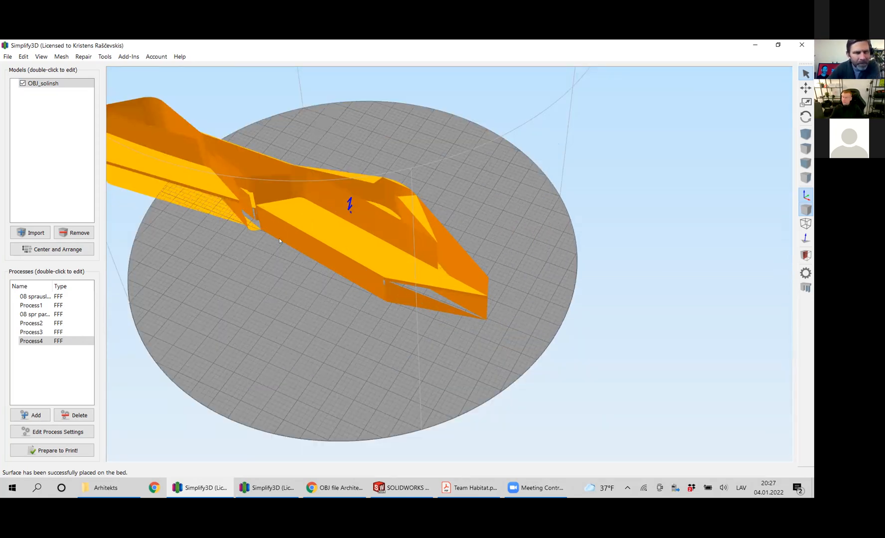
pyautogui.moveTo(280, 267); pyautogui.dragTo(302, 271, button='right')
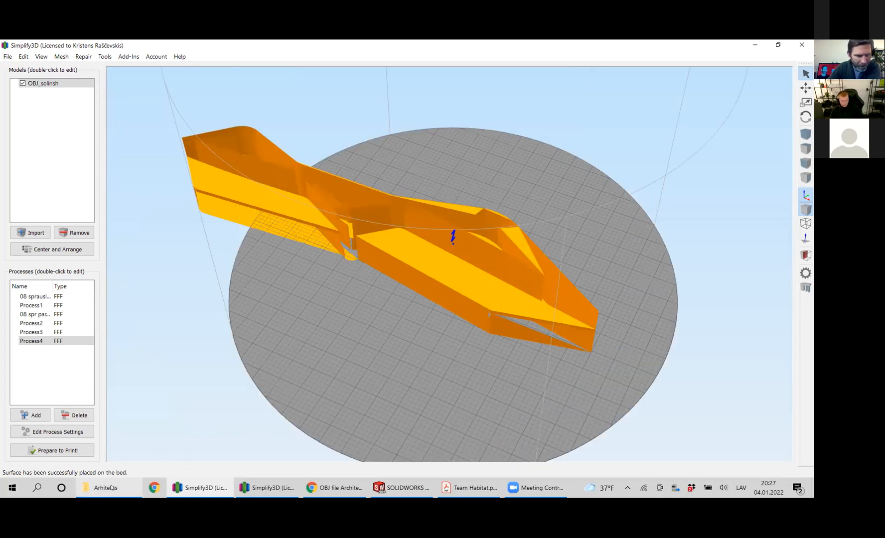
pyautogui.click(330, 493)
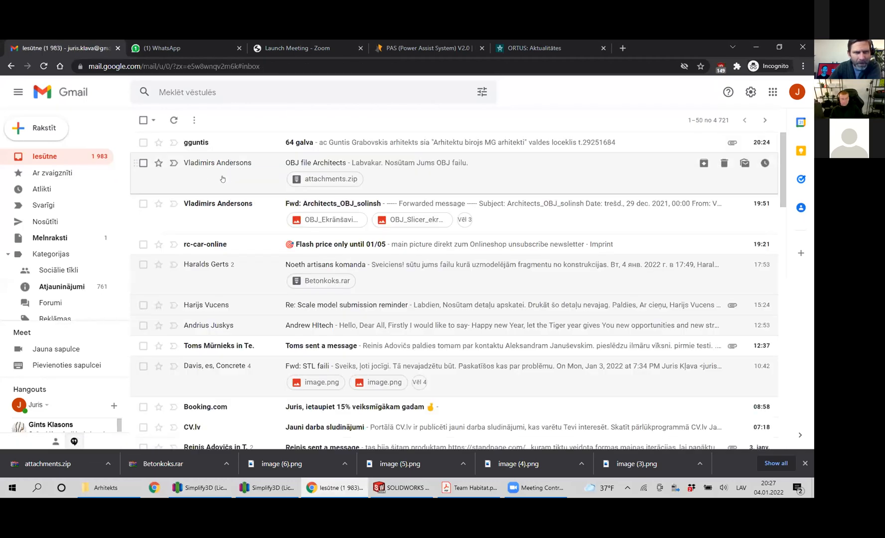
pyautogui.click(219, 207)
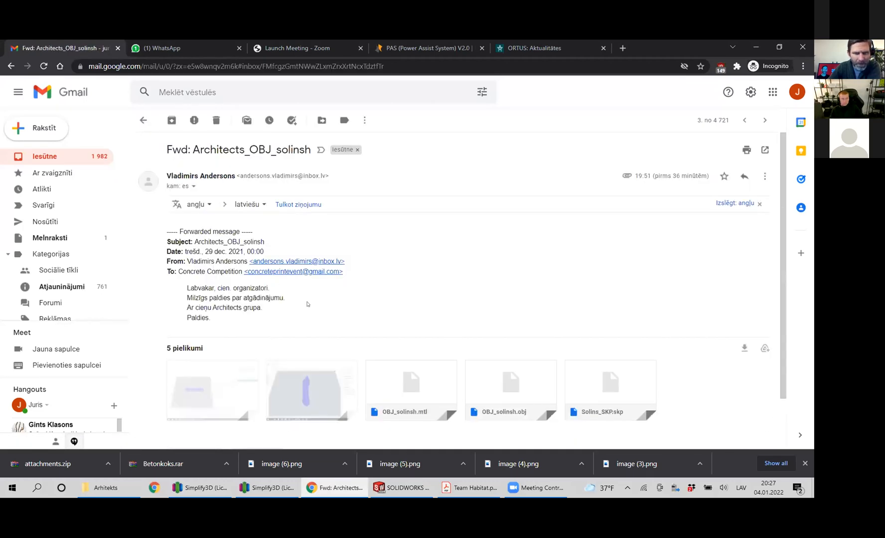
pyautogui.scroll(-2, 201, 323)
pyautogui.click(201, 322)
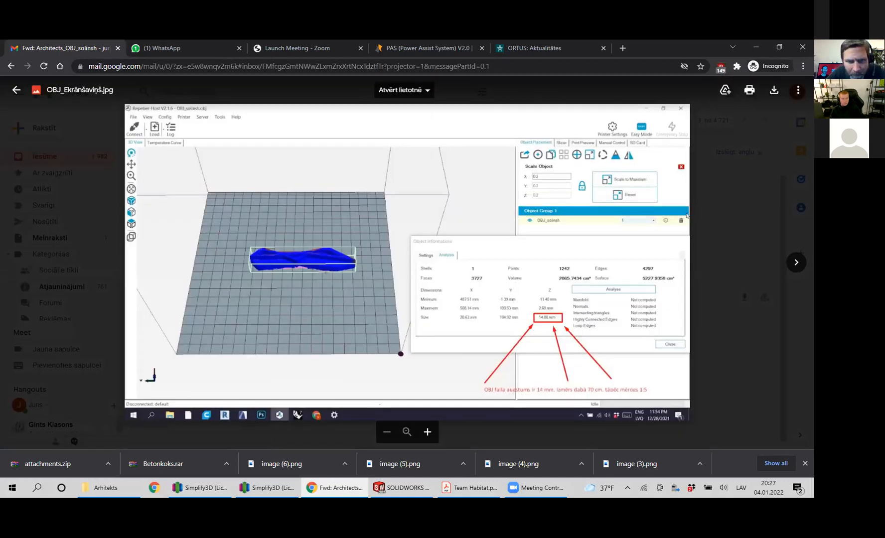
# Browse the OBJ_Slicer_ekrānuzņēmums.jpg and OBJ_solinsh.mtl attachments, and return to the OBJ_Ekrānšaviņš.jpg screenshot with the annotated object dimensions.
pyautogui.click(791, 265)
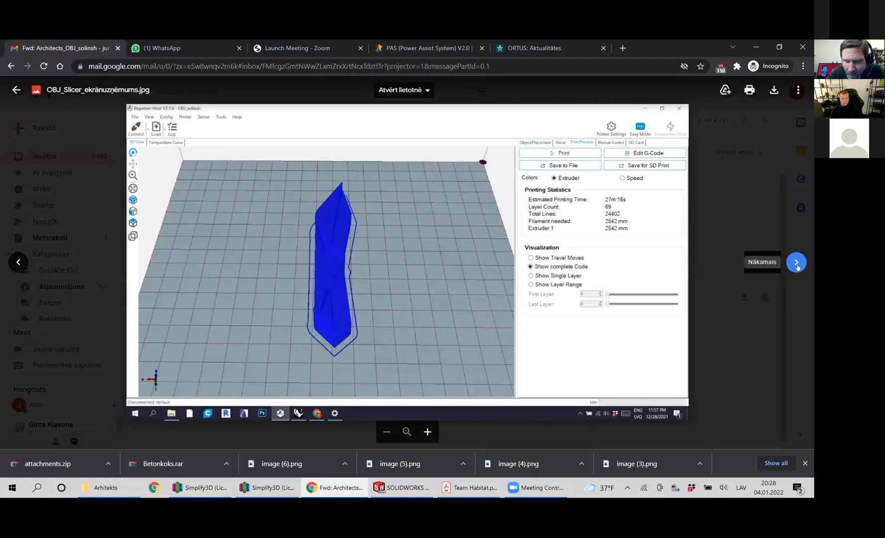
pyautogui.click(796, 264)
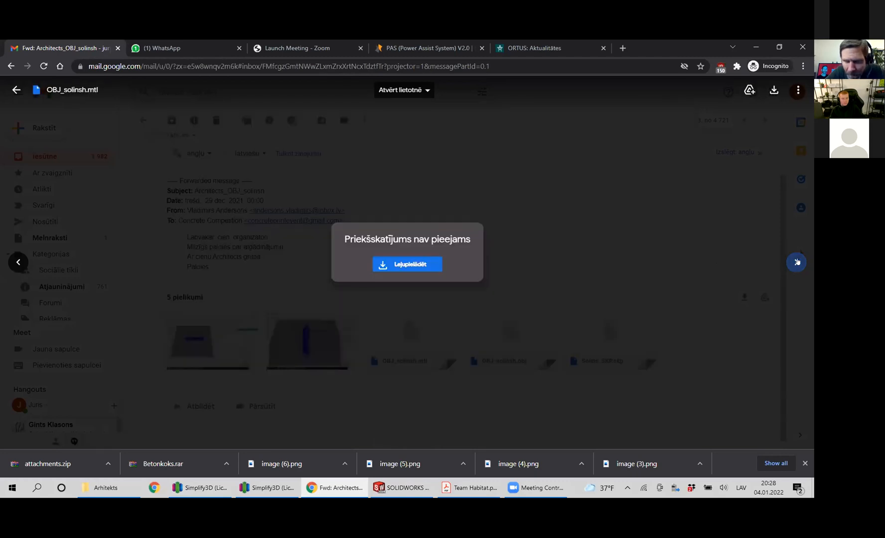
pyautogui.click(12, 267)
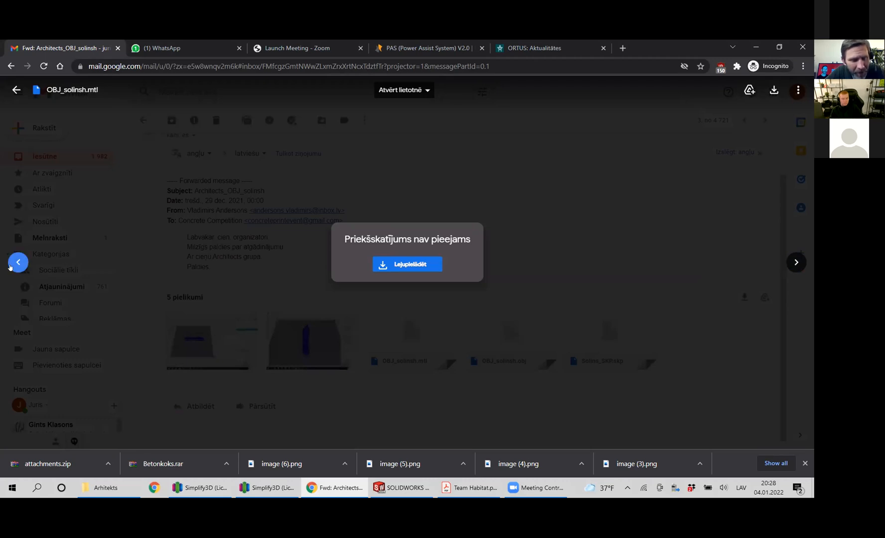
pyautogui.click(10, 265)
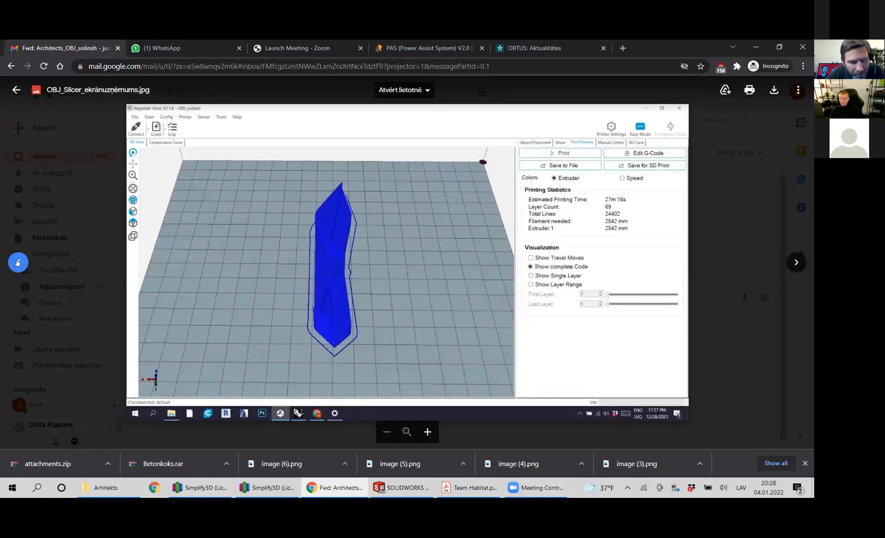
pyautogui.click(17, 262)
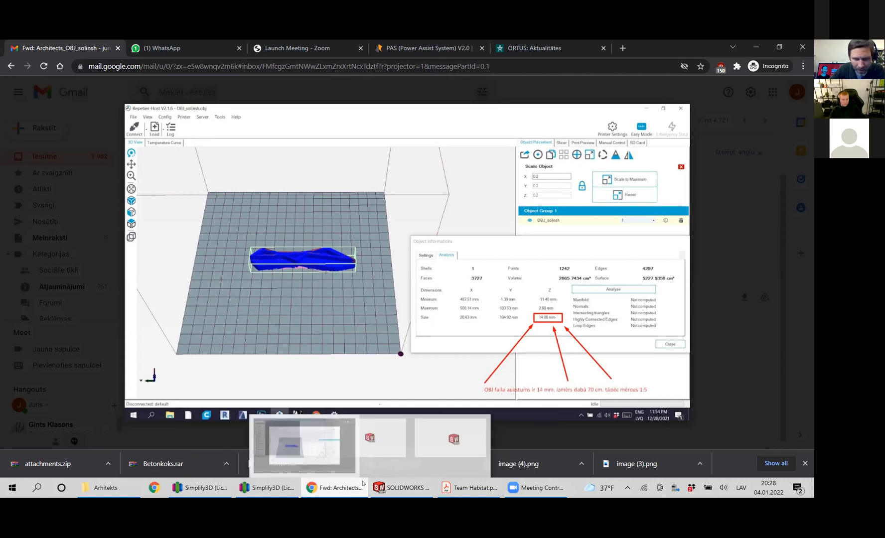
# Switch to Simplify3D, open the OBJ_solinsh model's settings, and scale the model uniformly to 86%.
pyautogui.click(201, 488)
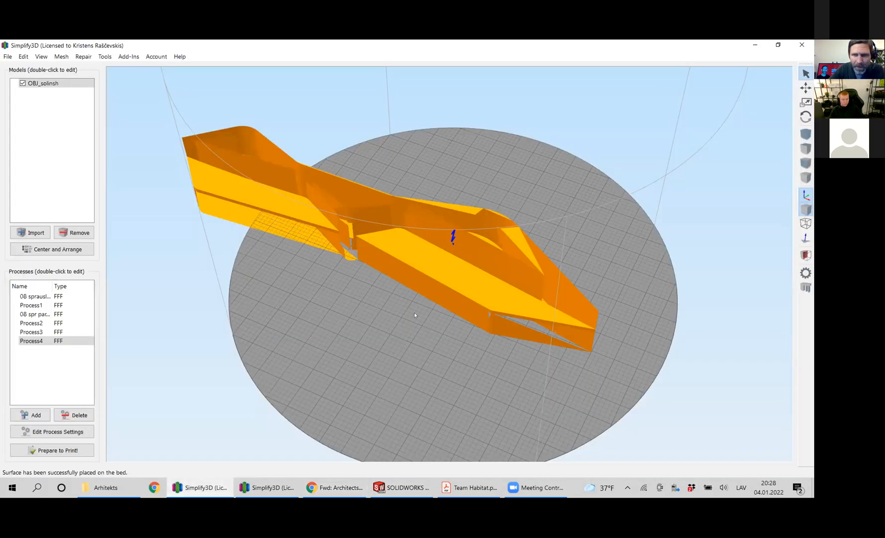
pyautogui.moveTo(411, 267); pyautogui.dragTo(395, 267)
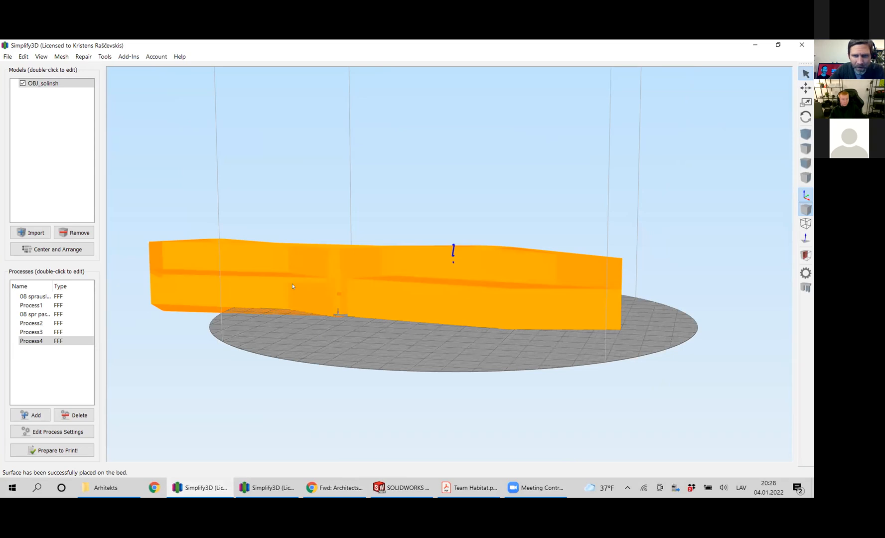
pyautogui.moveTo(293, 286); pyautogui.dragTo(348, 319)
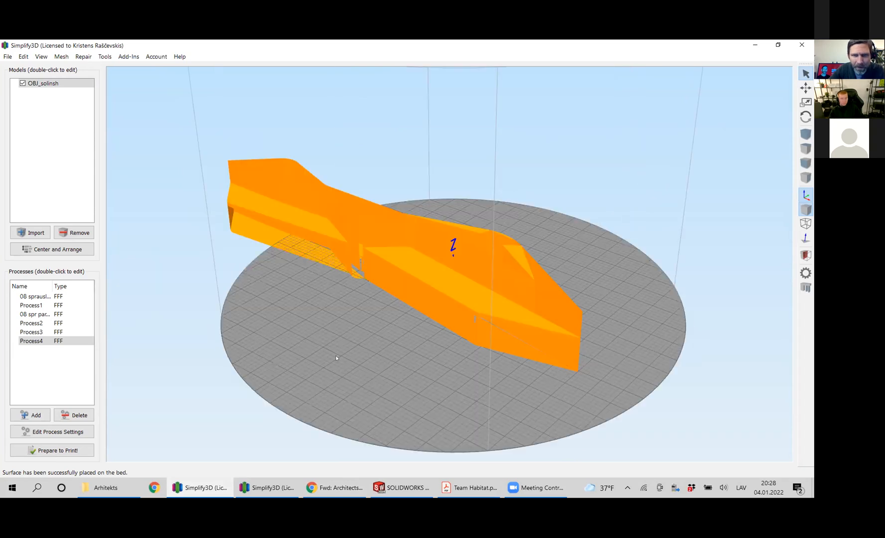
pyautogui.moveTo(492, 320); pyautogui.dragTo(491, 247)
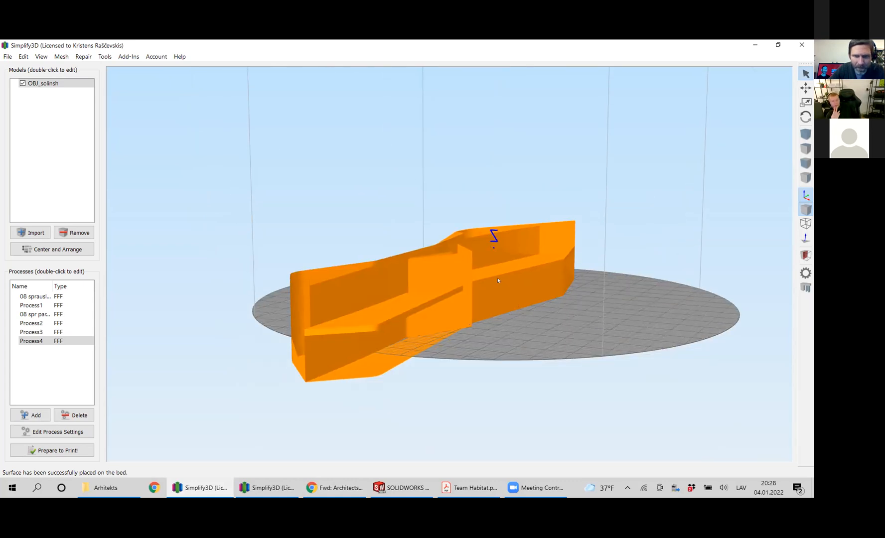
pyautogui.moveTo(497, 280); pyautogui.dragTo(536, 260)
pyautogui.doubleClick(536, 260)
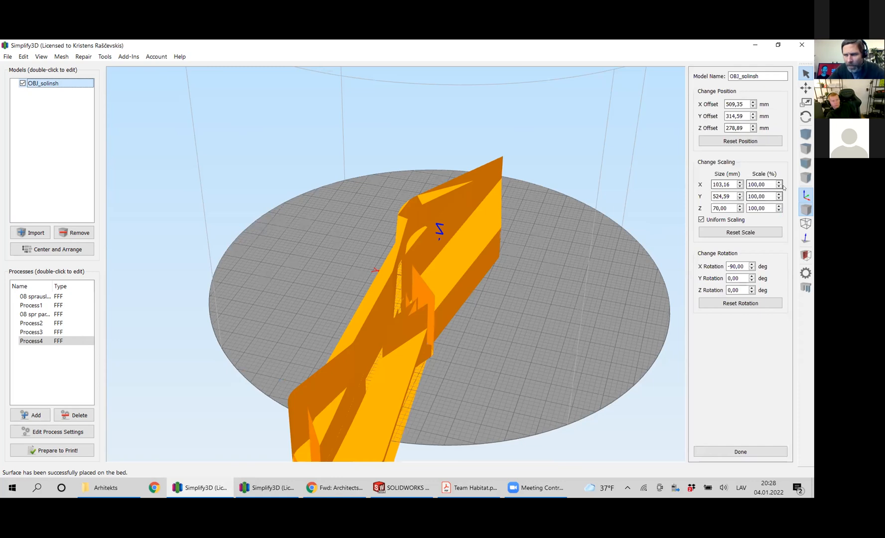
pyautogui.scroll(-6, 779, 186)
pyautogui.scroll(-8, 779, 186)
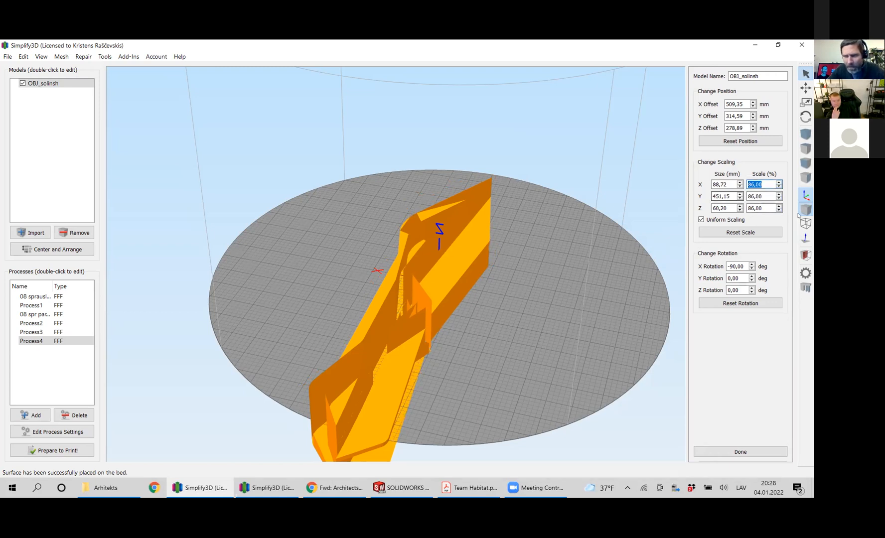
# Examine the scaled OBJ_solinsh model from overhead and close up at its near end, including the internal walls and sloped surfaces.
pyautogui.moveTo(484, 304); pyautogui.dragTo(412, 341)
pyautogui.moveTo(376, 392); pyautogui.dragTo(396, 372)
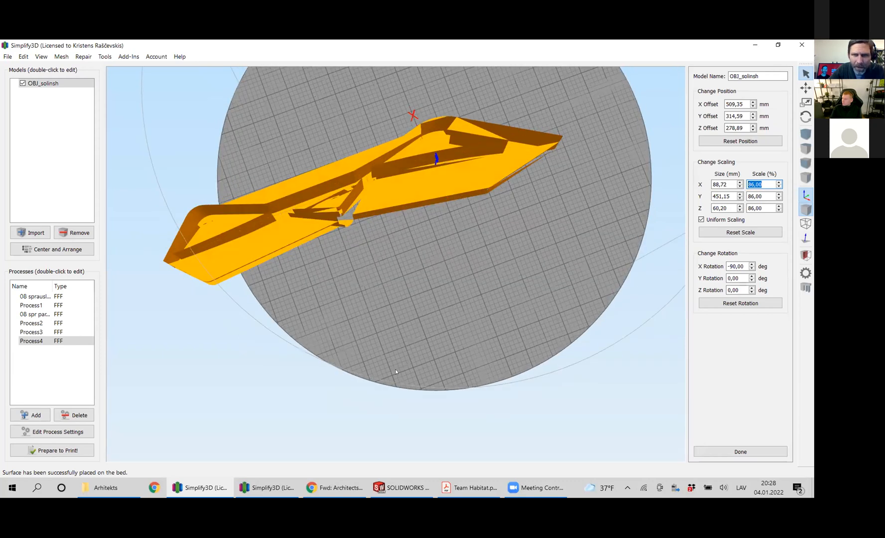
pyautogui.moveTo(377, 299); pyautogui.dragTo(383, 370)
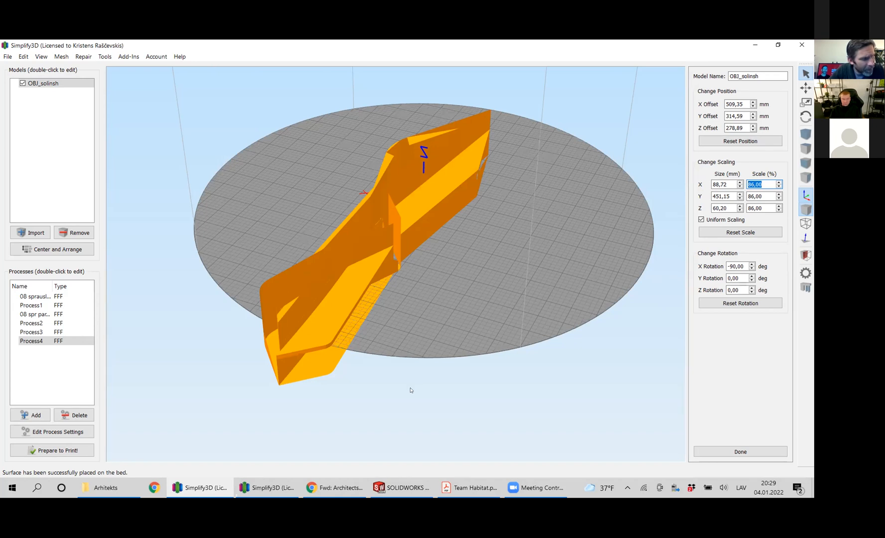
pyautogui.moveTo(395, 388); pyautogui.dragTo(430, 341)
pyautogui.moveTo(464, 315); pyautogui.dragTo(354, 307)
pyautogui.scroll(5, 412, 282)
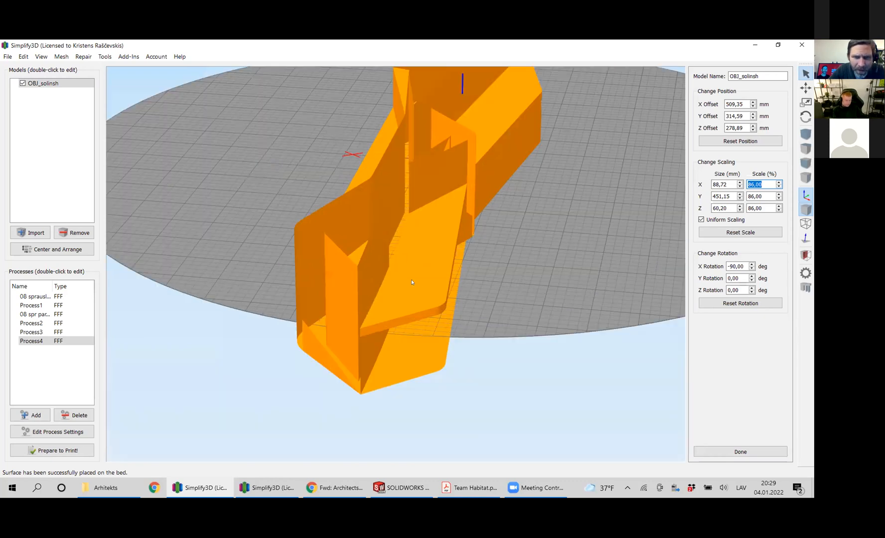
pyautogui.scroll(-3, 485, 295)
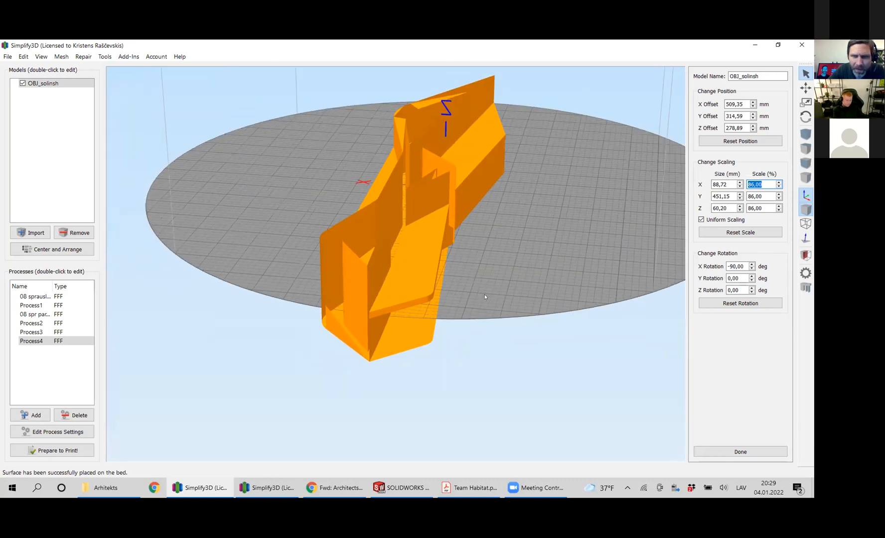
pyautogui.moveTo(261, 299); pyautogui.dragTo(468, 287)
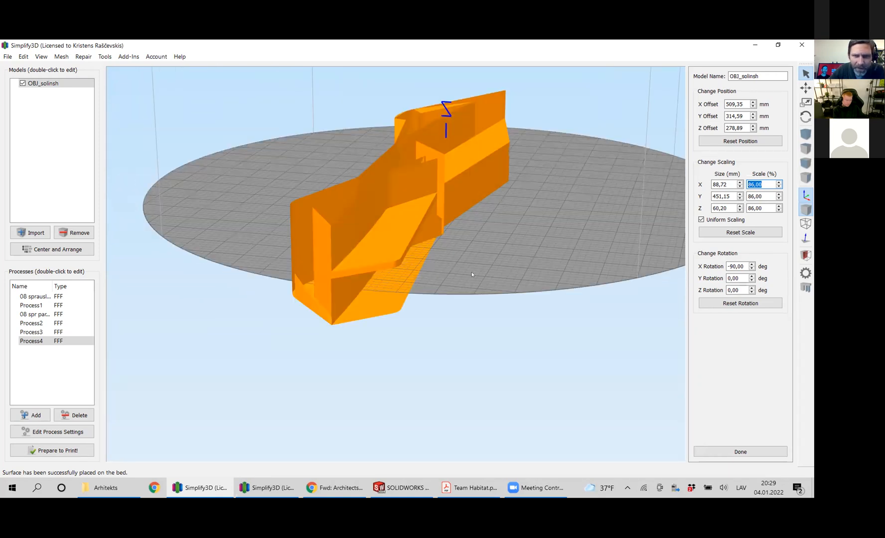
pyautogui.moveTo(478, 259); pyautogui.dragTo(502, 259, button='right')
pyautogui.moveTo(491, 278); pyautogui.dragTo(470, 313)
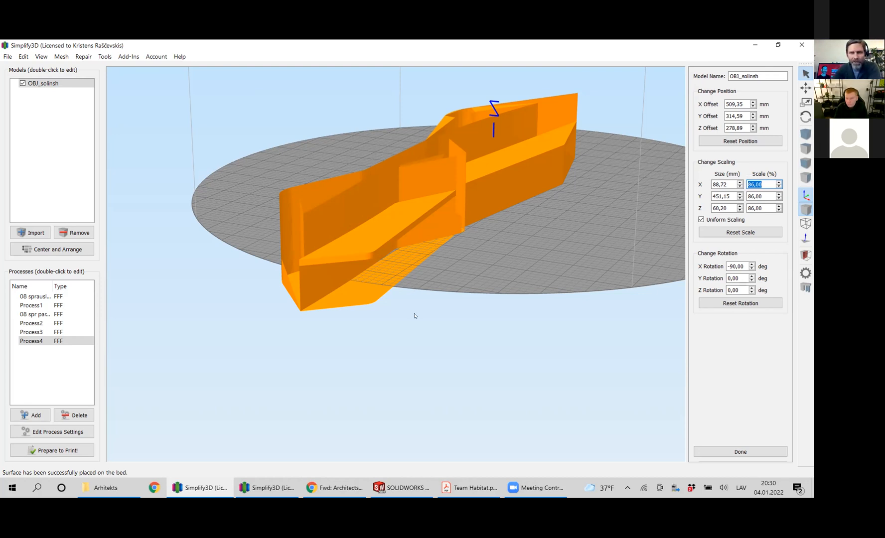
# Examine the OBJ_solinsh model's middle joint, base level and wall gaps from diagonal, bed-level and opposite-end views.
pyautogui.moveTo(487, 259); pyautogui.dragTo(418, 333, button='right')
pyautogui.moveTo(459, 294); pyautogui.dragTo(386, 329)
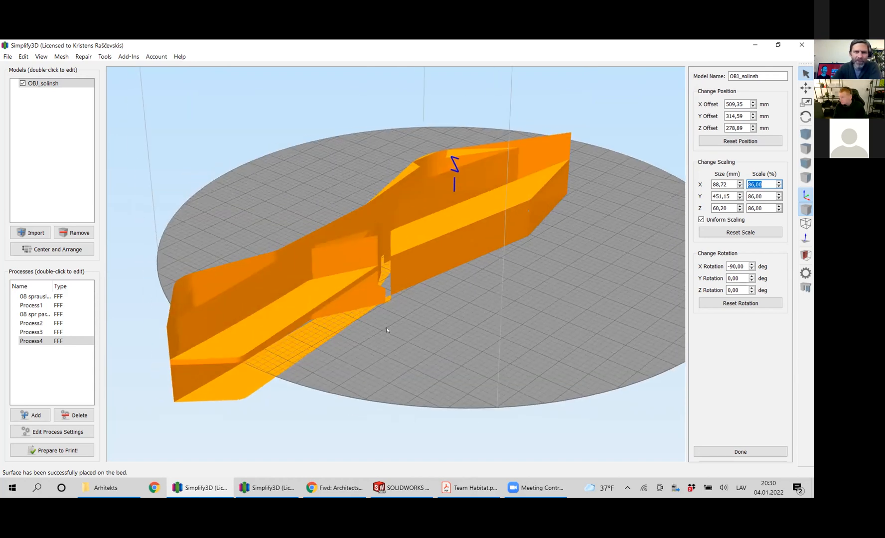
pyautogui.moveTo(262, 210); pyautogui.dragTo(299, 190, button='right')
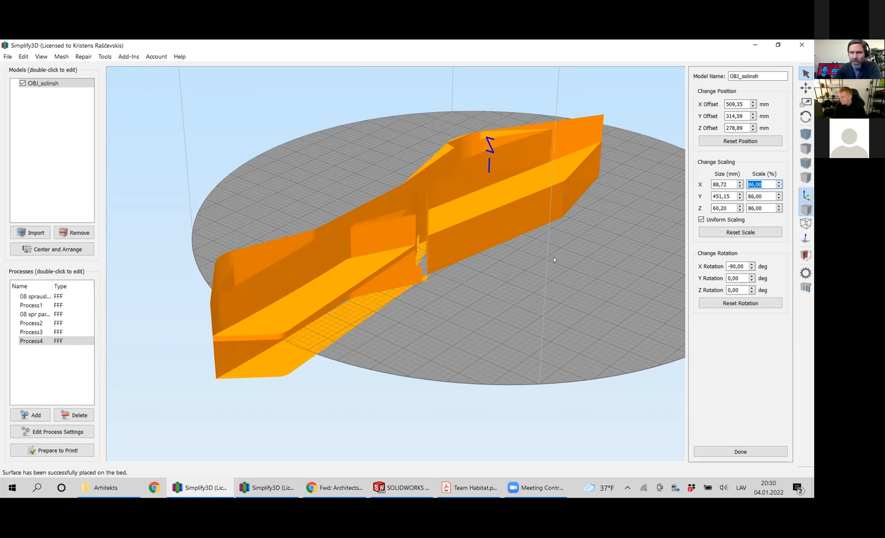
pyautogui.moveTo(553, 263); pyautogui.dragTo(492, 314, button='right')
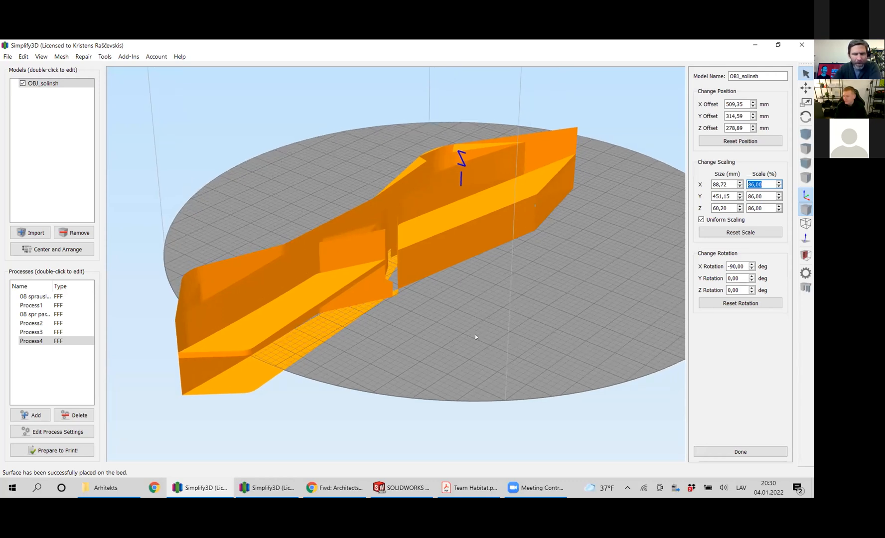
pyautogui.moveTo(530, 299); pyautogui.dragTo(485, 329)
pyautogui.moveTo(485, 328); pyautogui.dragTo(504, 345, button='right')
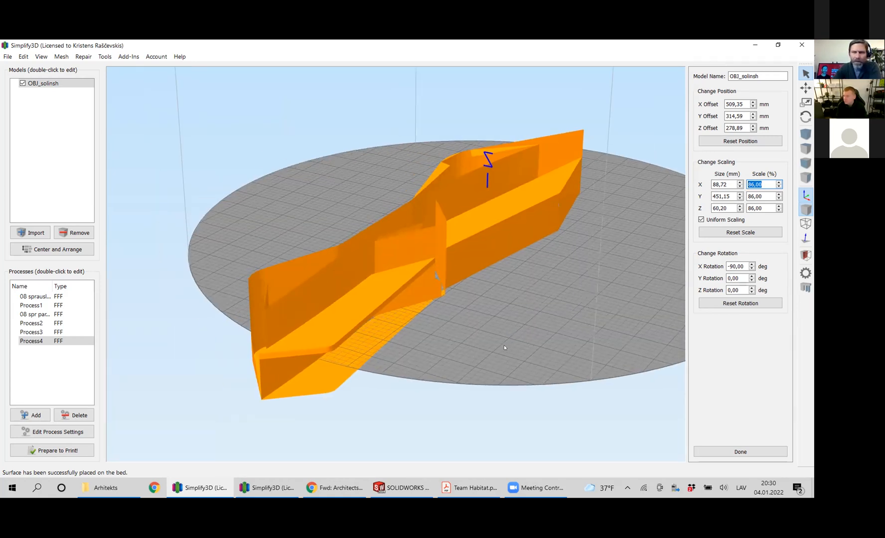
pyautogui.moveTo(495, 348); pyautogui.dragTo(407, 213)
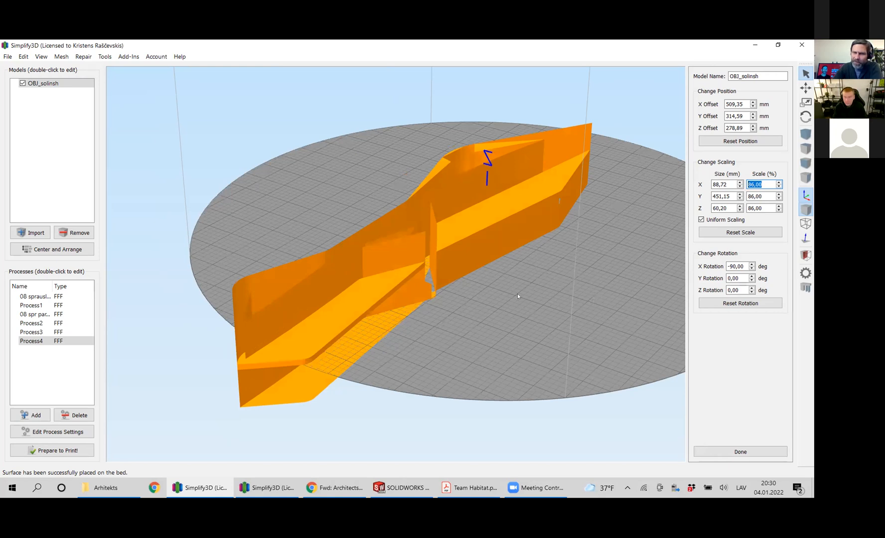
pyautogui.moveTo(417, 252); pyautogui.dragTo(430, 241)
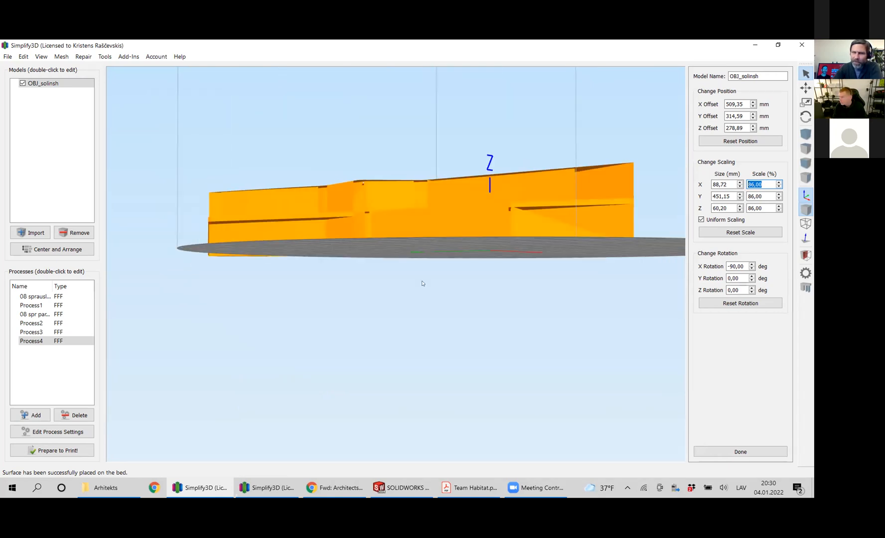
pyautogui.moveTo(401, 285); pyautogui.dragTo(383, 361)
pyautogui.moveTo(383, 361); pyautogui.dragTo(387, 431, button='right')
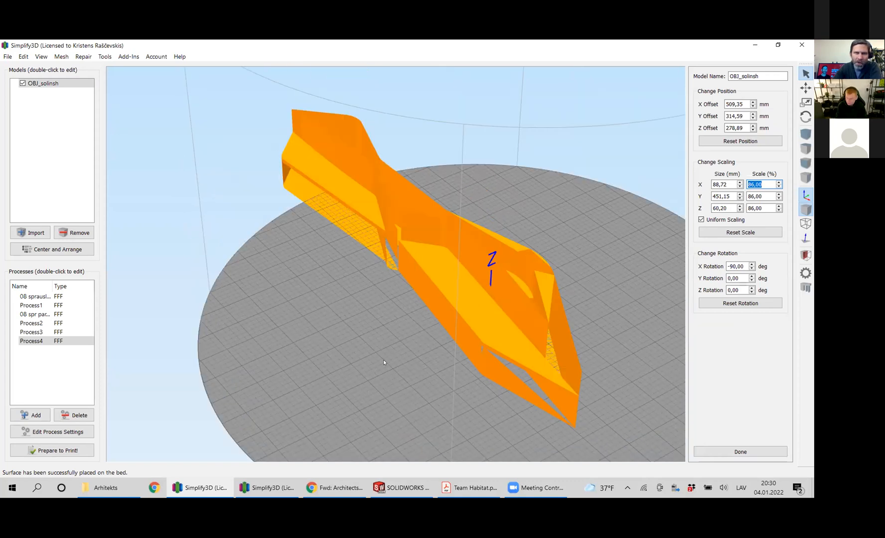
pyautogui.moveTo(376, 374); pyautogui.dragTo(334, 360, button='right')
pyautogui.moveTo(334, 360)
pyautogui.mouseDown()
pyautogui.moveTo(346, 352)
pyautogui.moveTo(335, 353)
pyautogui.mouseUp()
pyautogui.moveTo(330, 359); pyautogui.dragTo(354, 353, button='right')
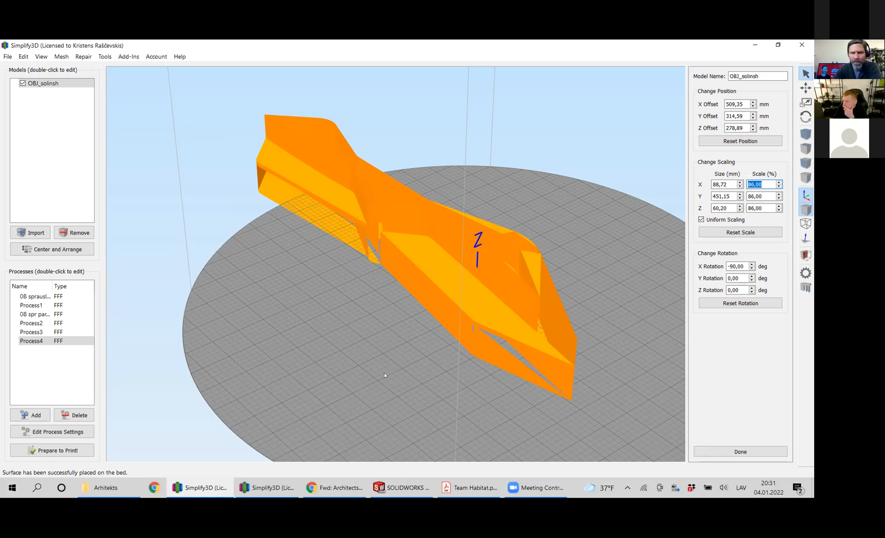
pyautogui.moveTo(383, 369)
pyautogui.mouseDown(button='right')
pyautogui.moveTo(370, 387)
pyautogui.moveTo(369, 369)
pyautogui.mouseUp(button='right')
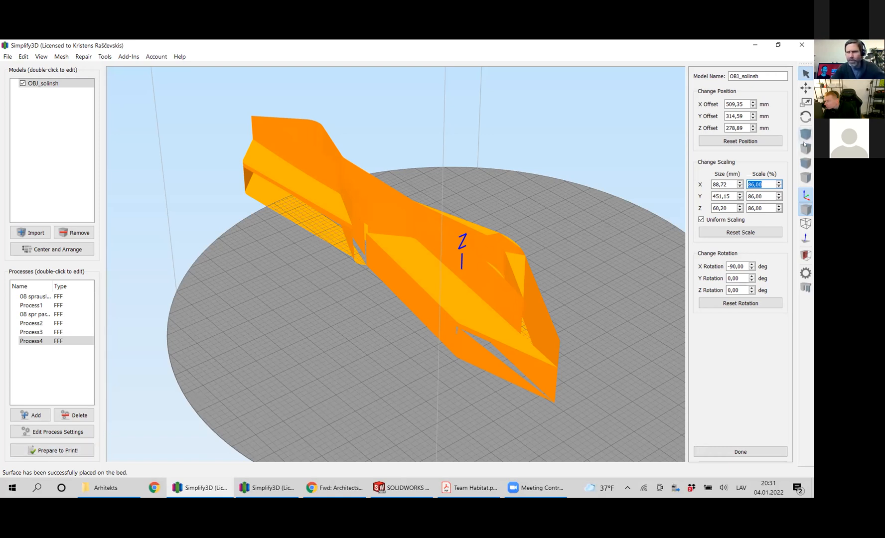
# Center and arrange the OBJ_solinsh model on the build plate, and inspect its placement from above and in the default view.
pyautogui.keyDown('ctrl'); pyautogui.moveTo(434, 306); pyautogui.dragTo(440, 381); pyautogui.keyUp('ctrl')
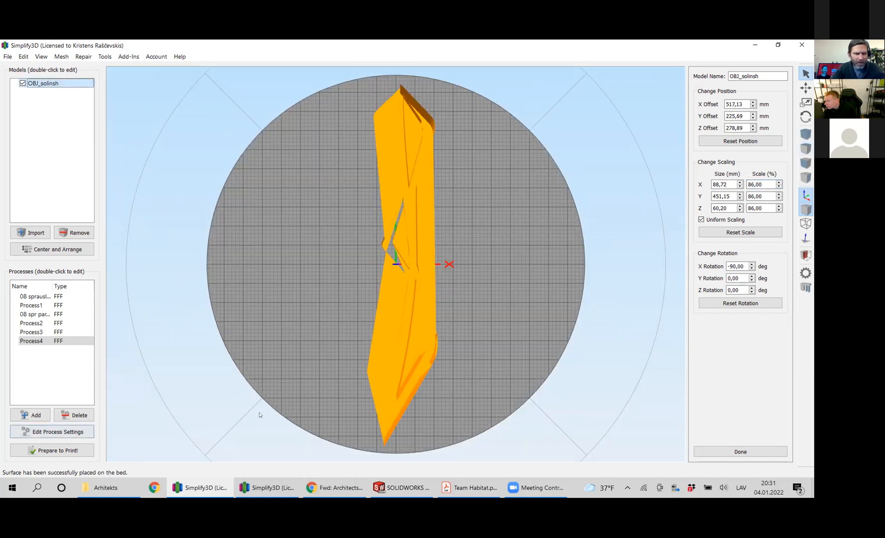
pyautogui.press('Home')
pyautogui.scroll(4, 482, 355)
pyautogui.scroll(-3, 482, 355)
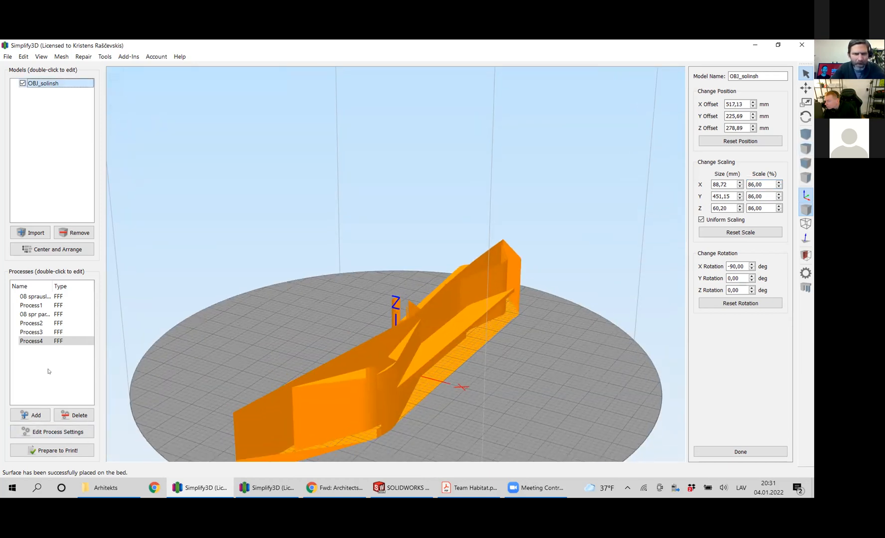
# Prepare the OBJ_solinsh model for printing using only Process4 and generate the toolpath preview.
pyautogui.click(52, 450)
pyautogui.click(462, 279)
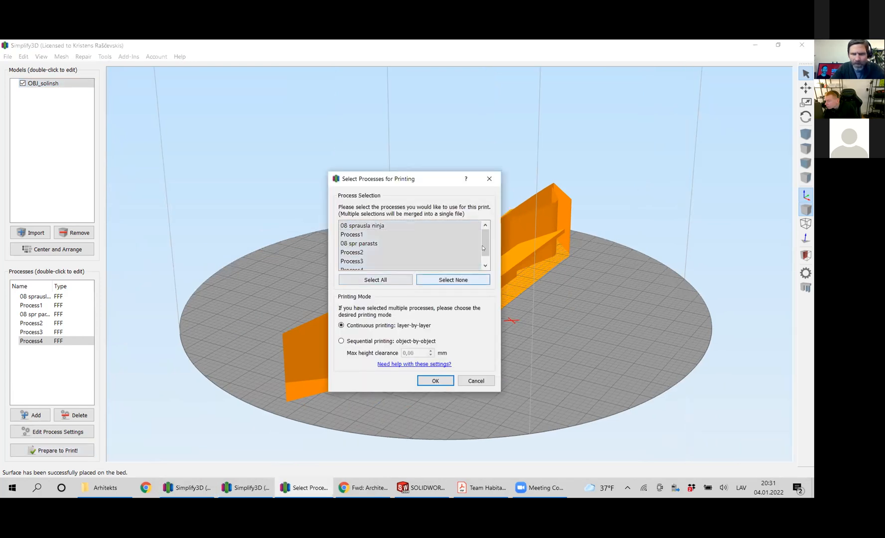
pyautogui.moveTo(485, 243); pyautogui.dragTo(486, 251)
pyautogui.click(403, 262)
pyautogui.click(436, 381)
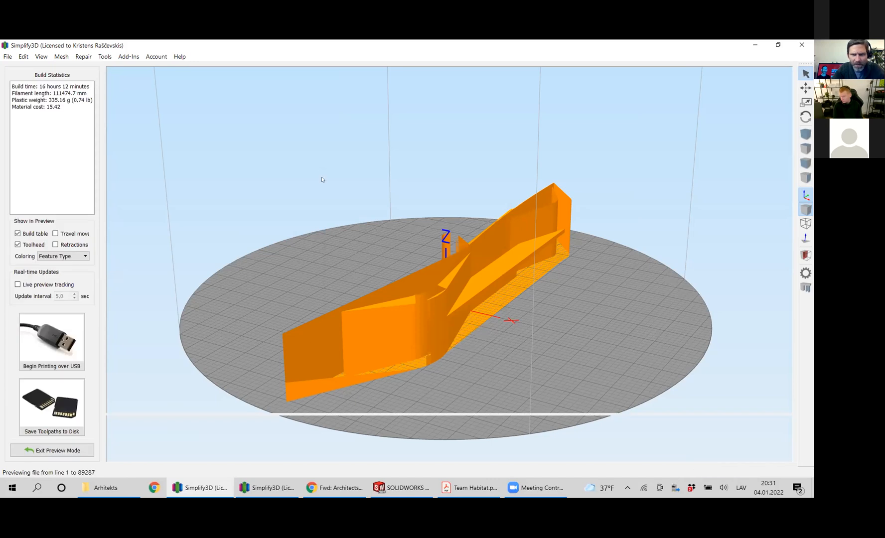
# Examine the sliced toolpath preview of the OBJ_solinsh model from several elevated angles, including the solid top layers and the gaps between walls.
pyautogui.scroll(3, 502, 301)
pyautogui.scroll(-2, 491, 294)
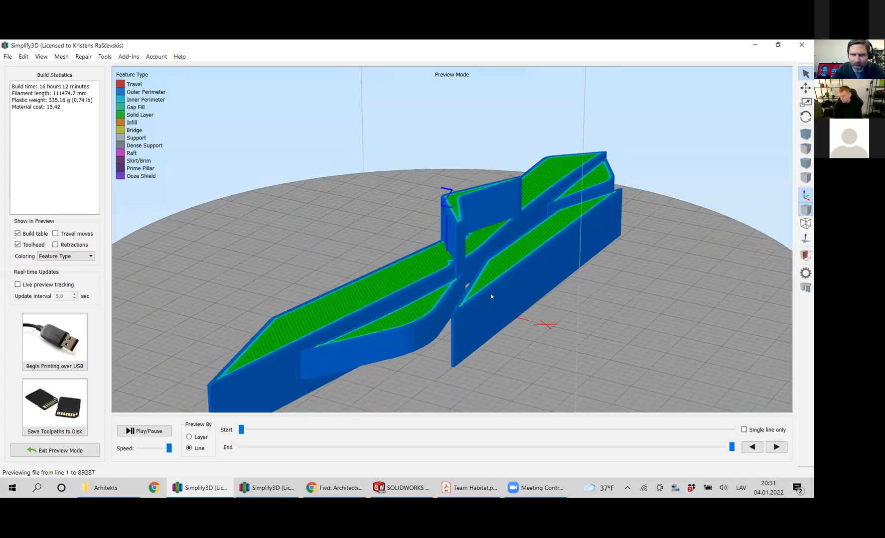
pyautogui.moveTo(490, 282); pyautogui.dragTo(493, 275, button='right')
pyautogui.moveTo(556, 311); pyautogui.dragTo(544, 288, button='right')
pyautogui.moveTo(538, 287); pyautogui.dragTo(500, 293)
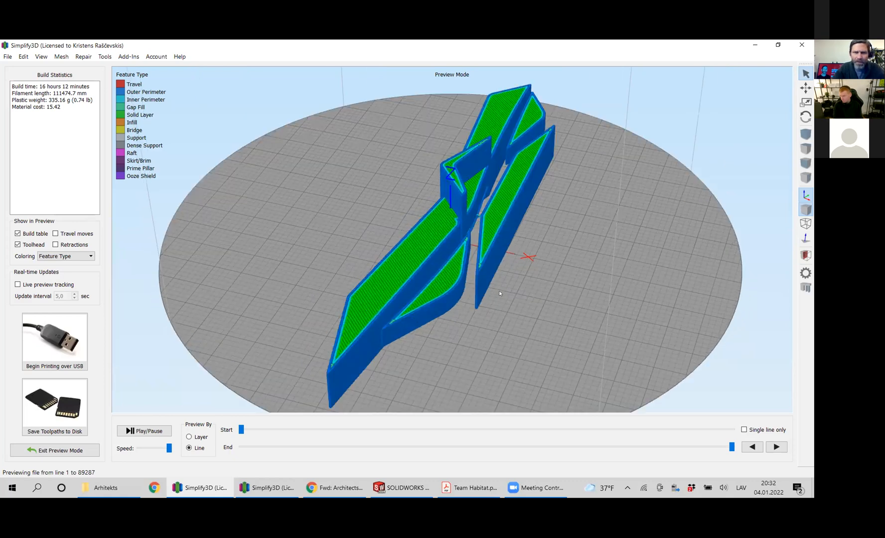
pyautogui.moveTo(490, 328); pyautogui.dragTo(462, 324)
pyautogui.moveTo(480, 358); pyautogui.dragTo(439, 279)
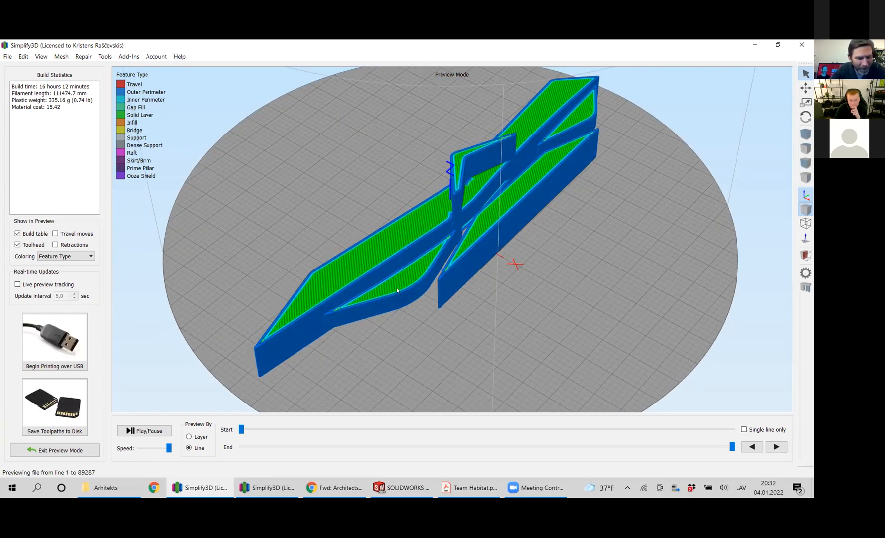
# Exit the toolpath preview and inspect the OBJ_solinsh model's internal walls and sloped surfaces from above.
pyautogui.click(50, 451)
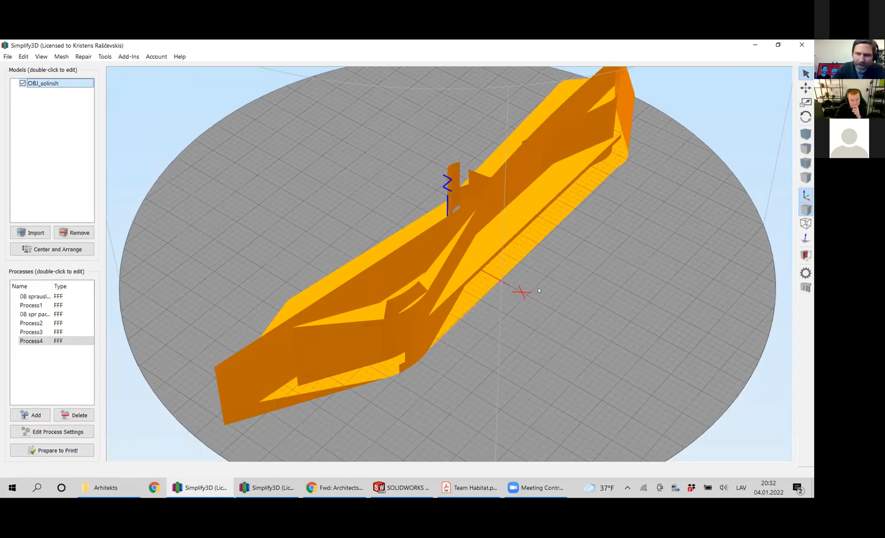
pyautogui.moveTo(538, 291); pyautogui.dragTo(516, 316)
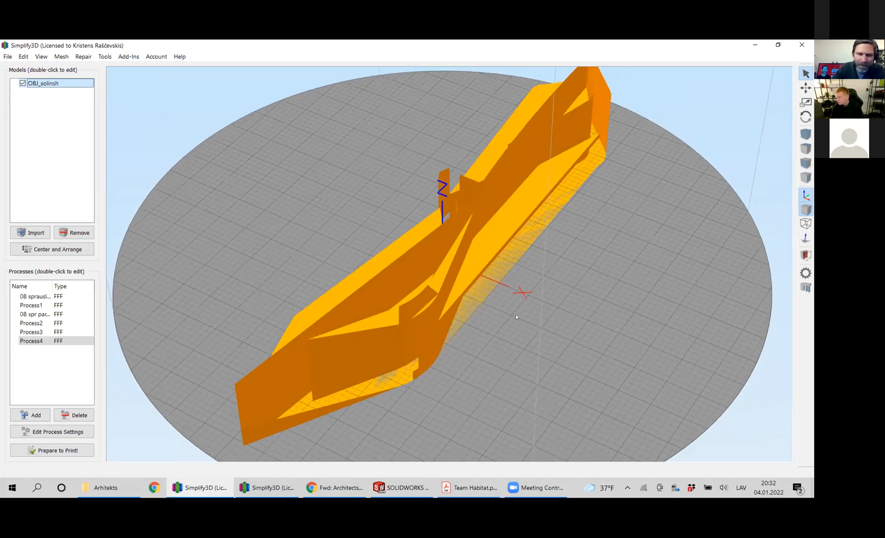
pyautogui.moveTo(156, 205); pyautogui.dragTo(170, 172)
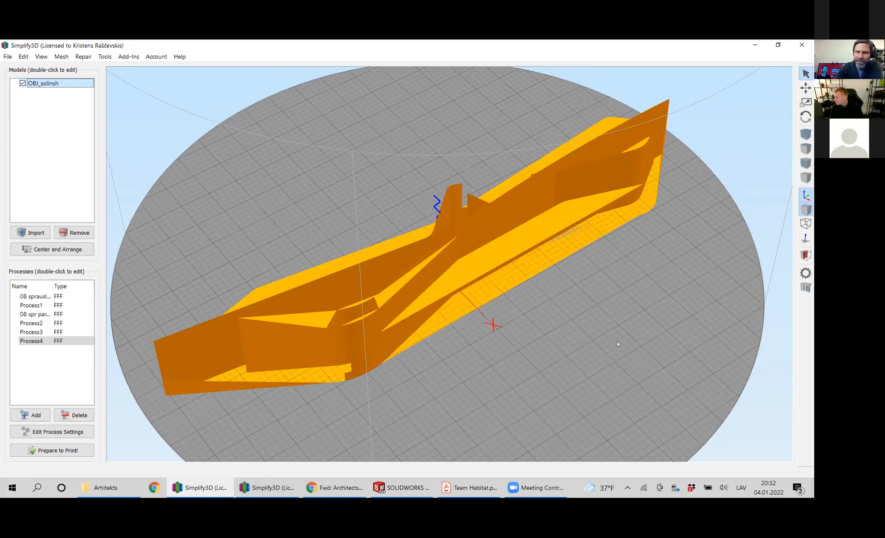
pyautogui.moveTo(245, 189); pyautogui.dragTo(262, 194, button='middle')
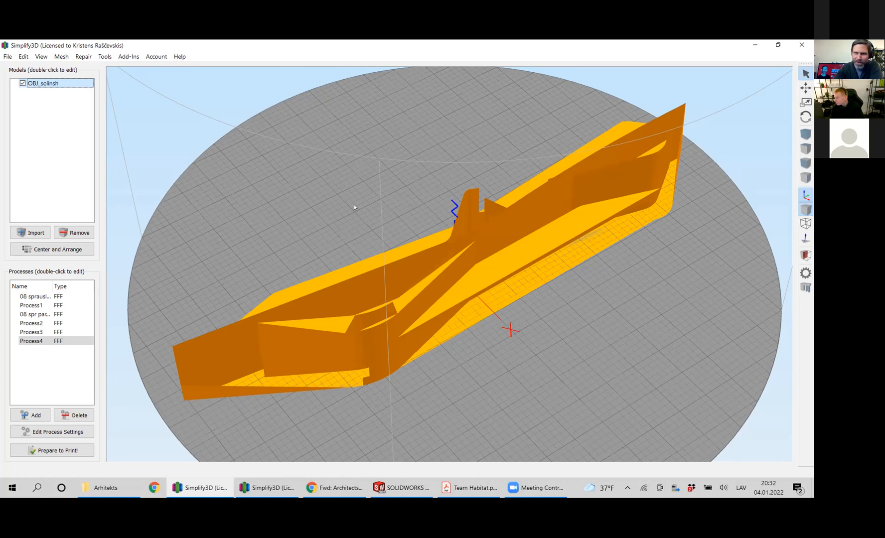
pyautogui.moveTo(354, 195)
pyautogui.mouseDown(button='middle')
pyautogui.moveTo(367, 192)
pyautogui.moveTo(328, 204)
pyautogui.moveTo(342, 206)
pyautogui.mouseUp(button='middle')
pyautogui.moveTo(342, 205)
pyautogui.mouseDown()
pyautogui.moveTo(372, 198)
pyautogui.moveTo(359, 189)
pyautogui.moveTo(336, 210)
pyautogui.moveTo(348, 206)
pyautogui.moveTo(336, 191)
pyautogui.moveTo(321, 197)
pyautogui.moveTo(340, 195)
pyautogui.mouseUp()
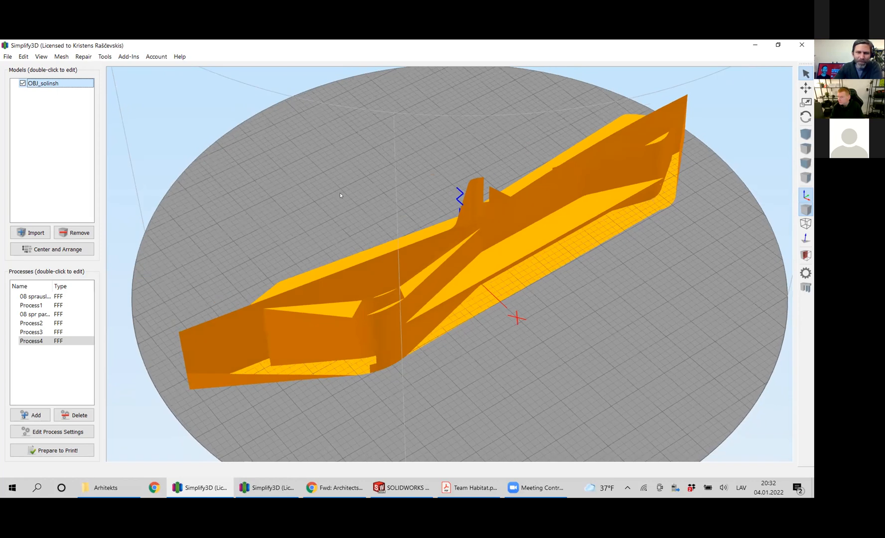
pyautogui.moveTo(323, 200); pyautogui.dragTo(334, 198, button='right')
pyautogui.moveTo(326, 202)
pyautogui.mouseDown()
pyautogui.moveTo(344, 189)
pyautogui.moveTo(313, 206)
pyautogui.mouseUp()
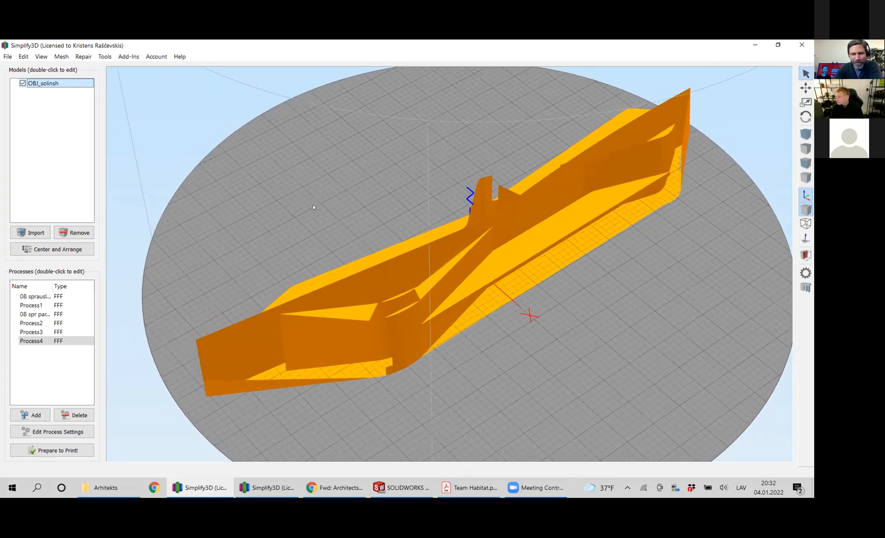
pyautogui.moveTo(313, 206); pyautogui.dragTo(315, 217, button='right')
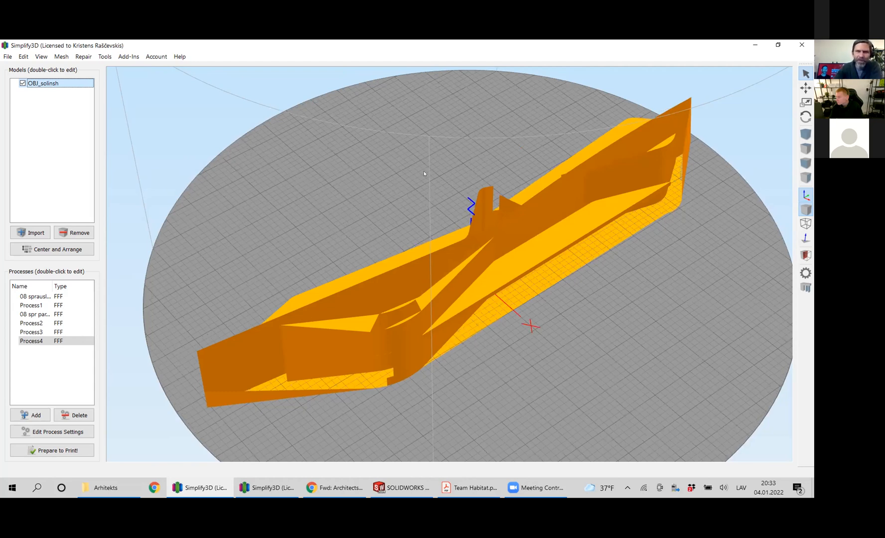
pyautogui.moveTo(367, 197)
pyautogui.mouseDown(button='right')
pyautogui.moveTo(380, 191)
pyautogui.moveTo(360, 196)
pyautogui.mouseUp(button='right')
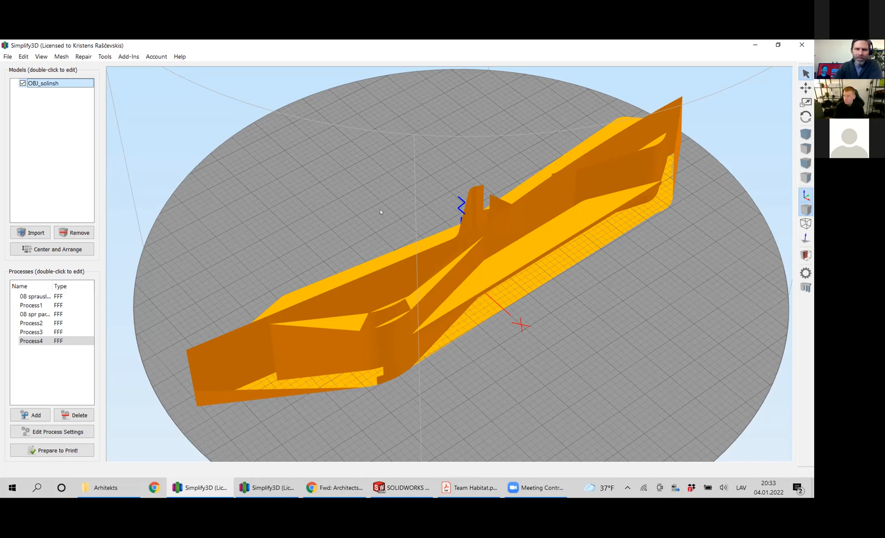
pyautogui.moveTo(375, 204); pyautogui.dragTo(385, 174, button='right')
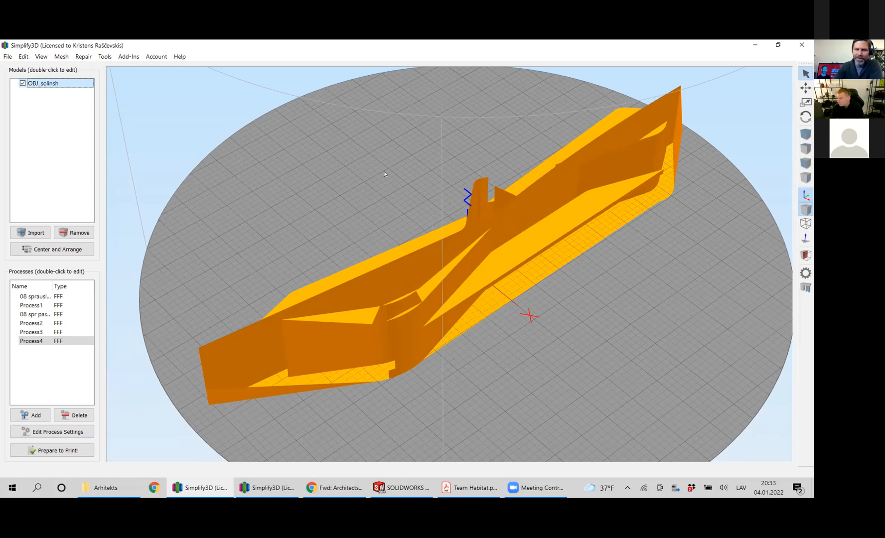
# Examine the OBJ_solinsh model's outer walls and middle joint from a low angle close to the build plate.
pyautogui.moveTo(352, 202); pyautogui.dragTo(322, 195)
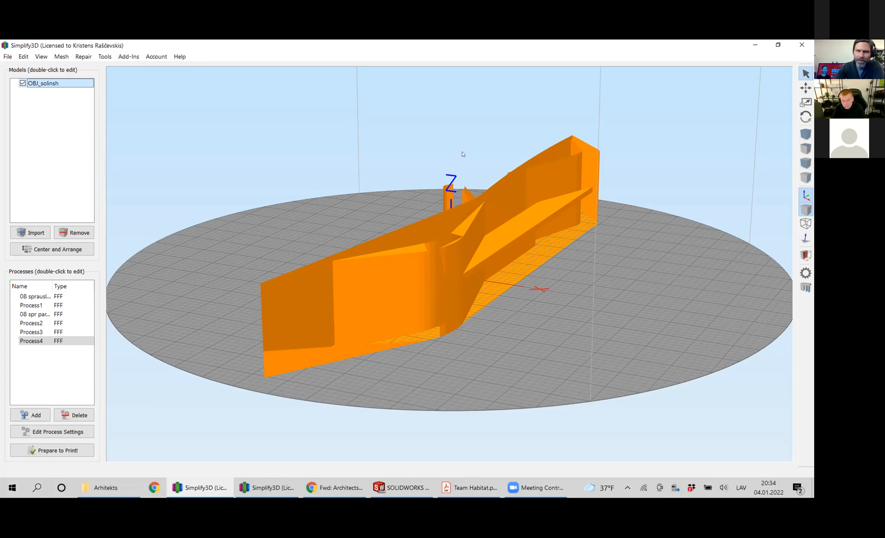
pyautogui.moveTo(462, 154); pyautogui.dragTo(471, 166, button='right')
pyautogui.moveTo(445, 194); pyautogui.dragTo(408, 206)
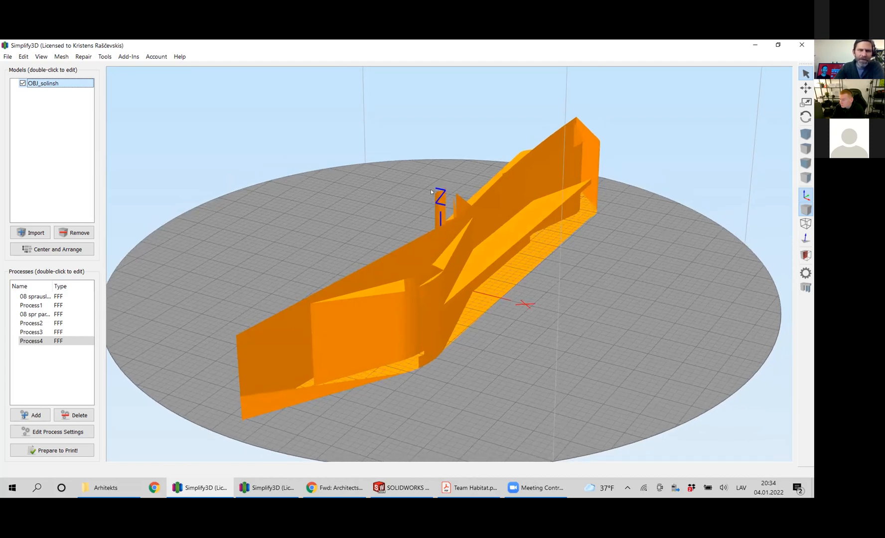